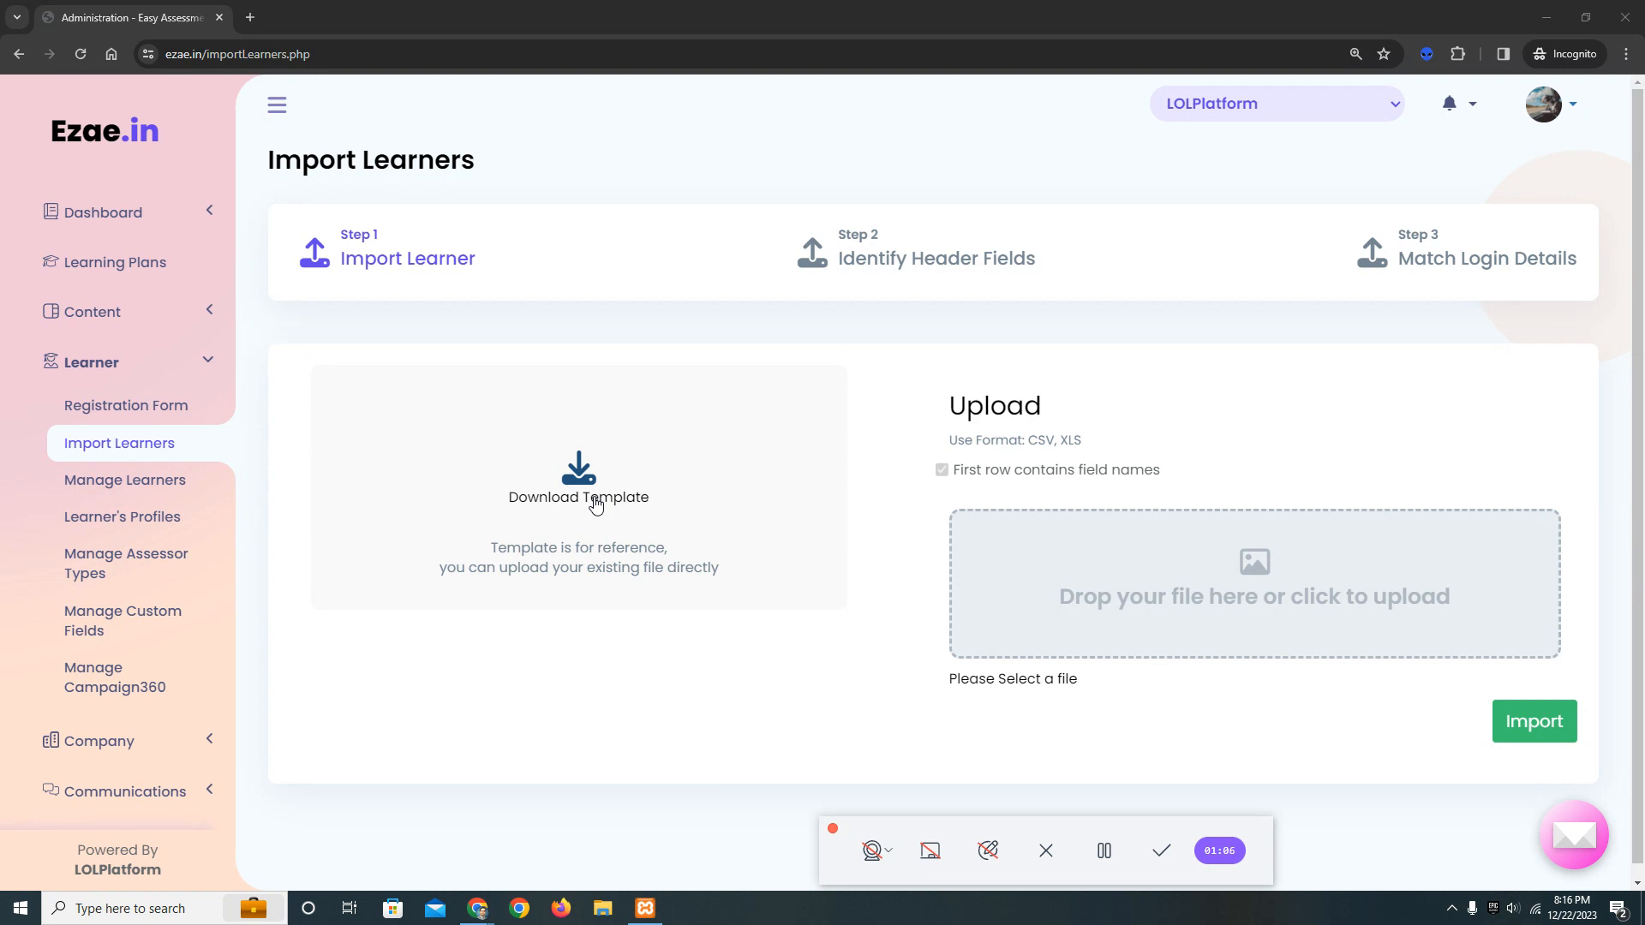
Download the learner import template to the Desktop as import-Learner-template_22_December_2023 and open it in Excel.
click(595, 506)
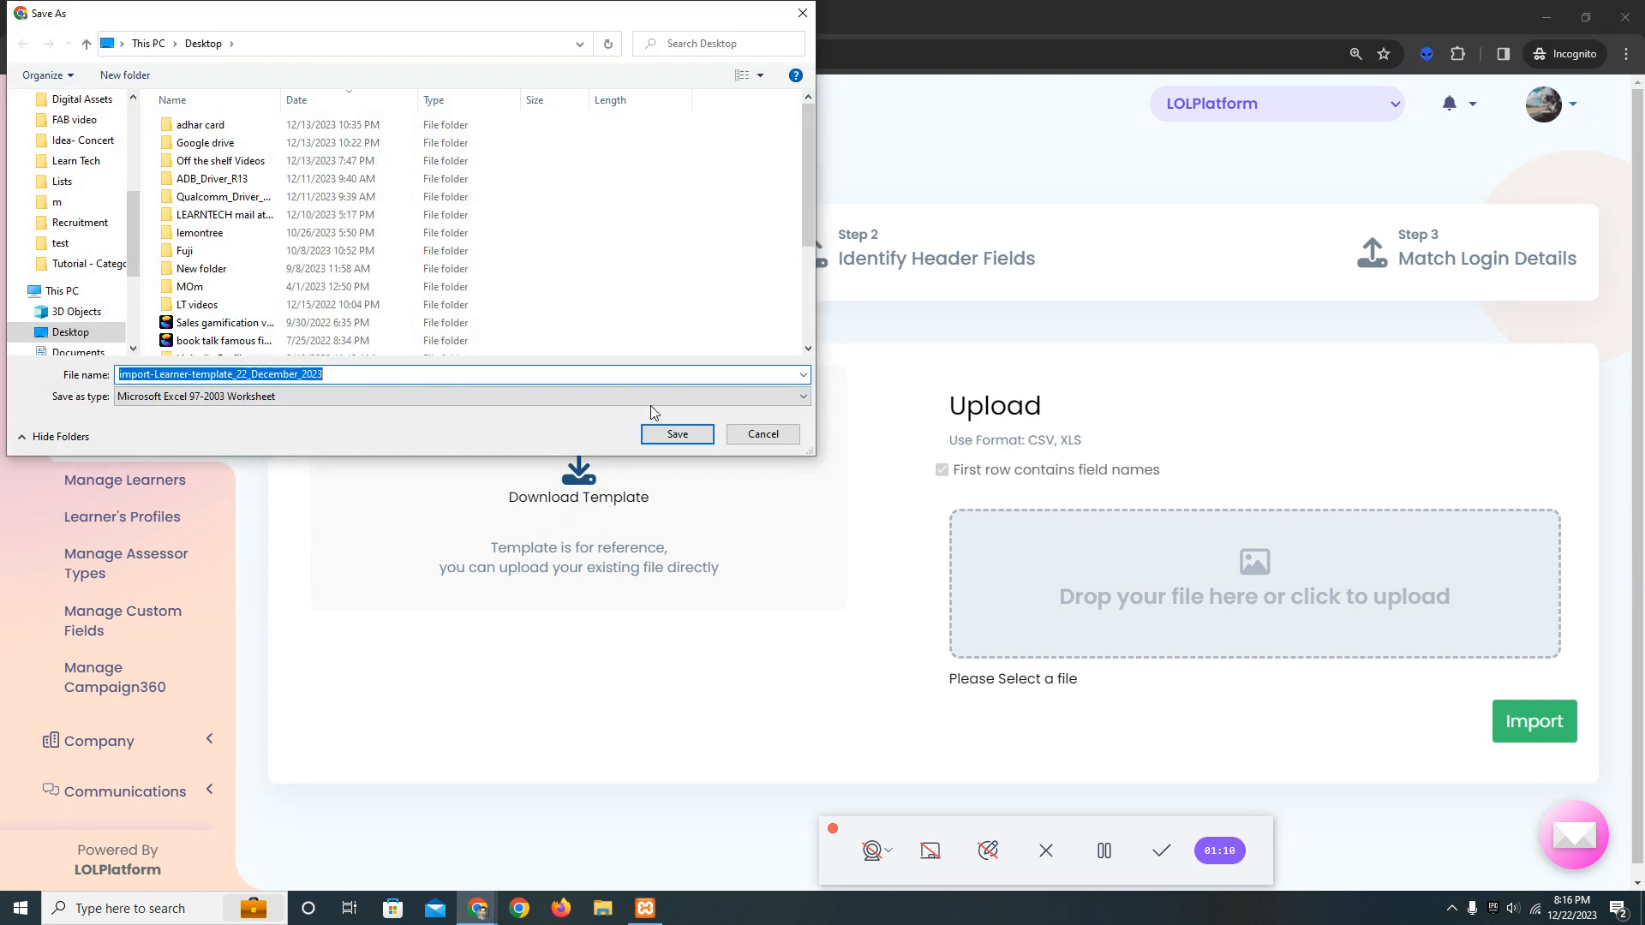
click(681, 433)
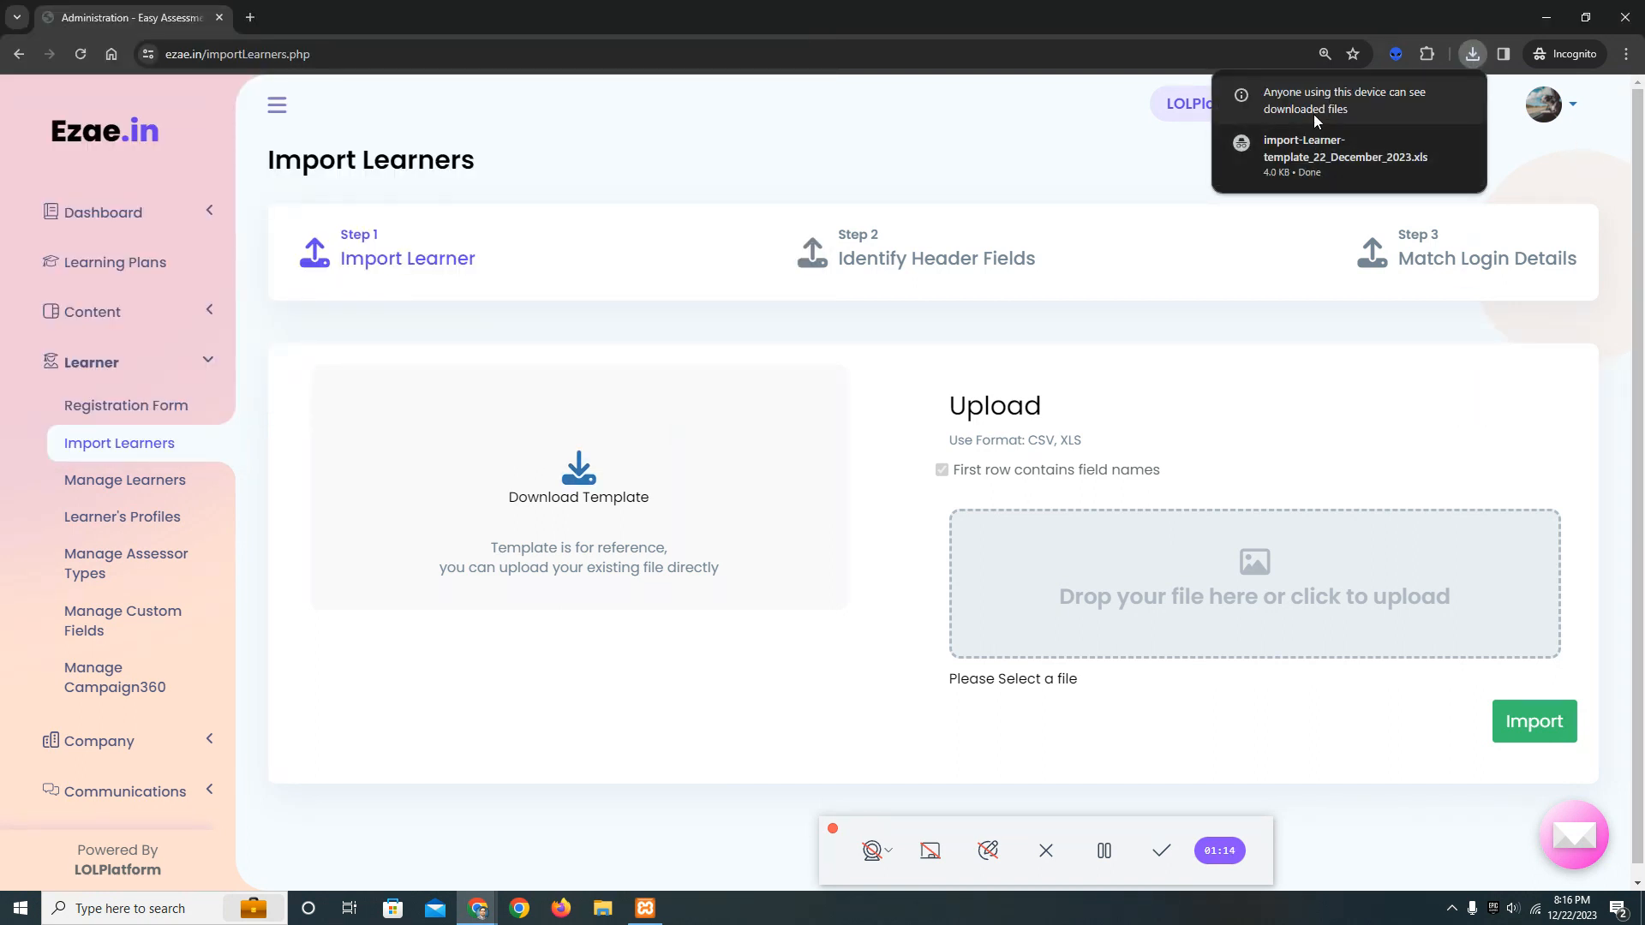
click(1321, 170)
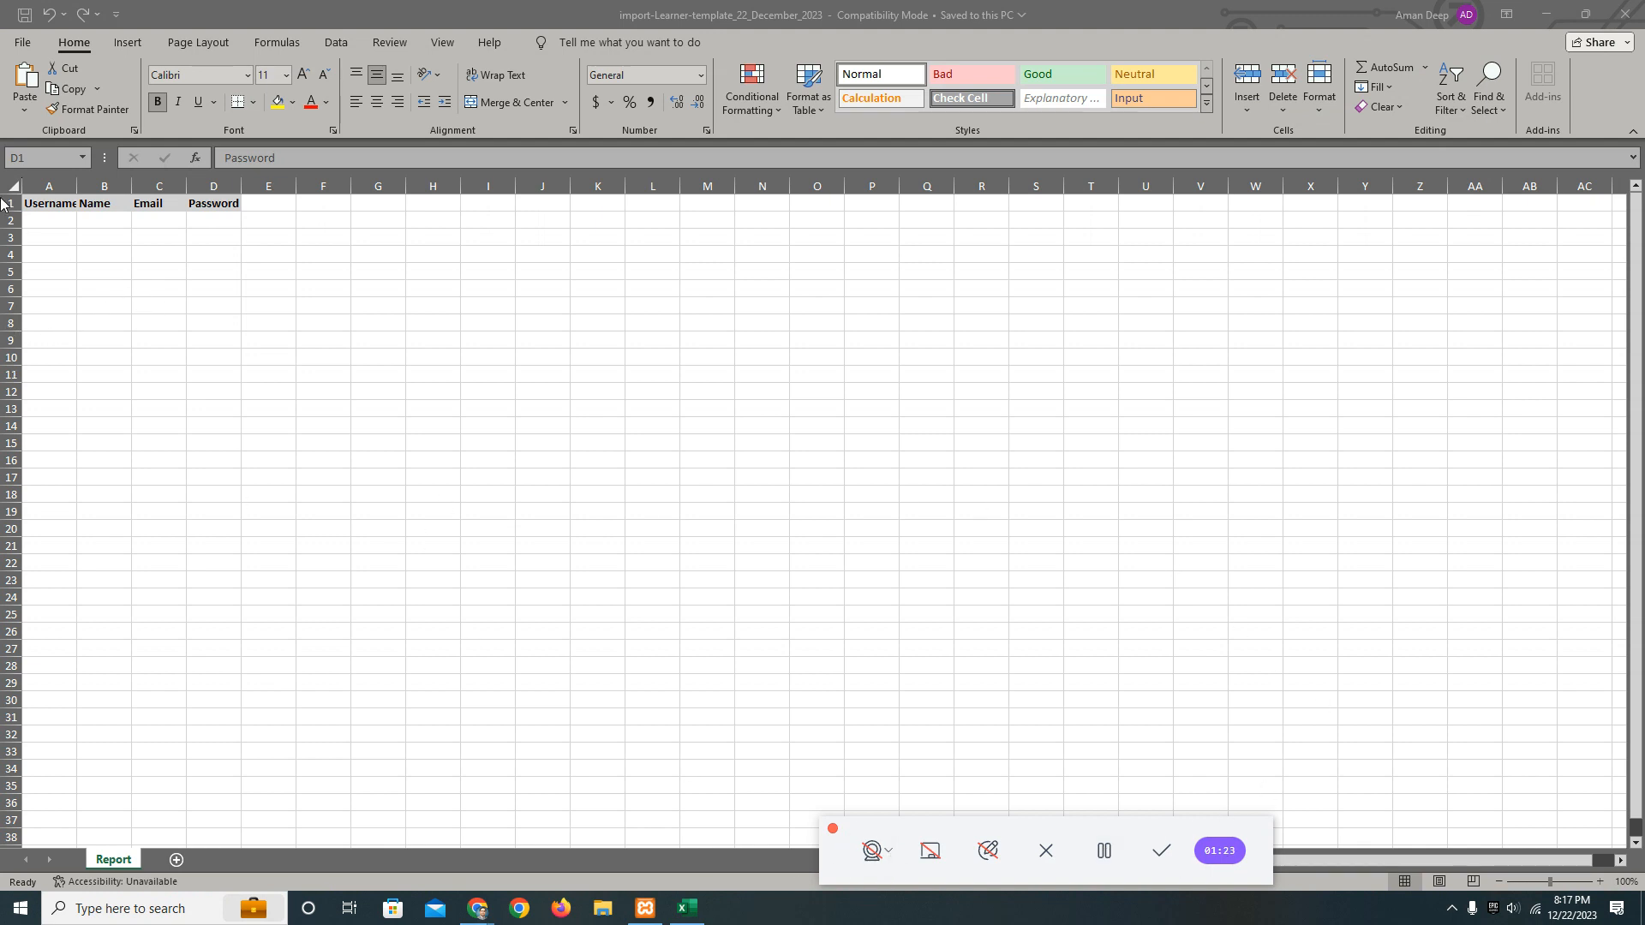
Widen columns A to D so the Username, Name, Email and Password headers have more room.
click(58, 201)
click(91, 204)
click(149, 205)
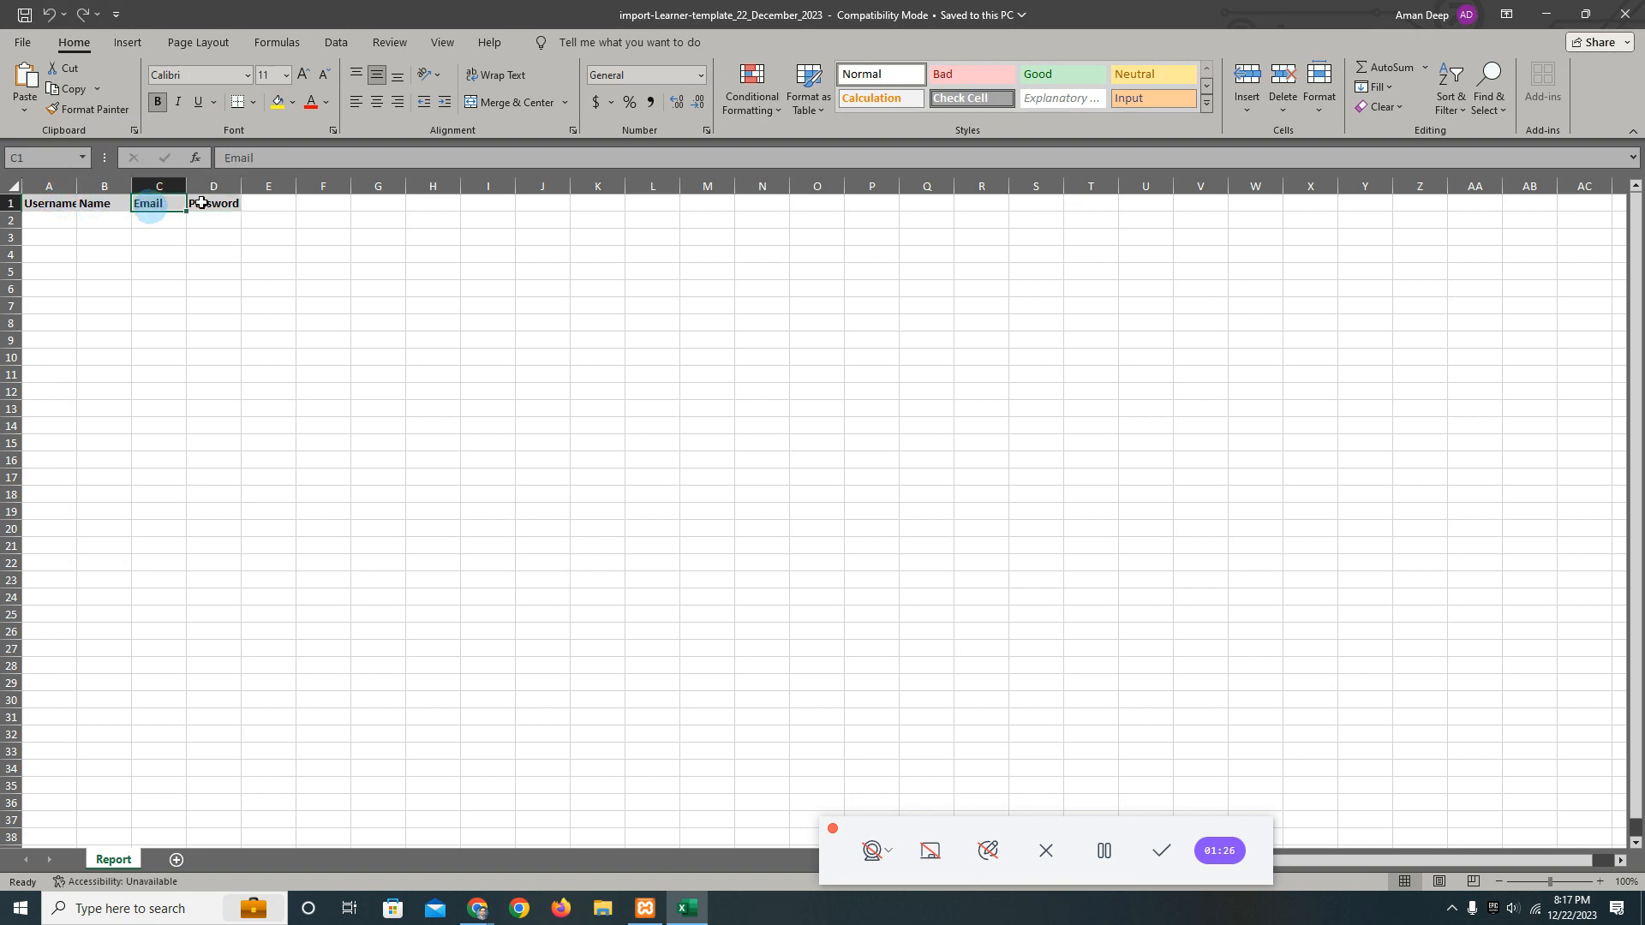
click(55, 206)
drag(76, 186, 428, 187)
click(175, 206)
click(267, 207)
click(377, 206)
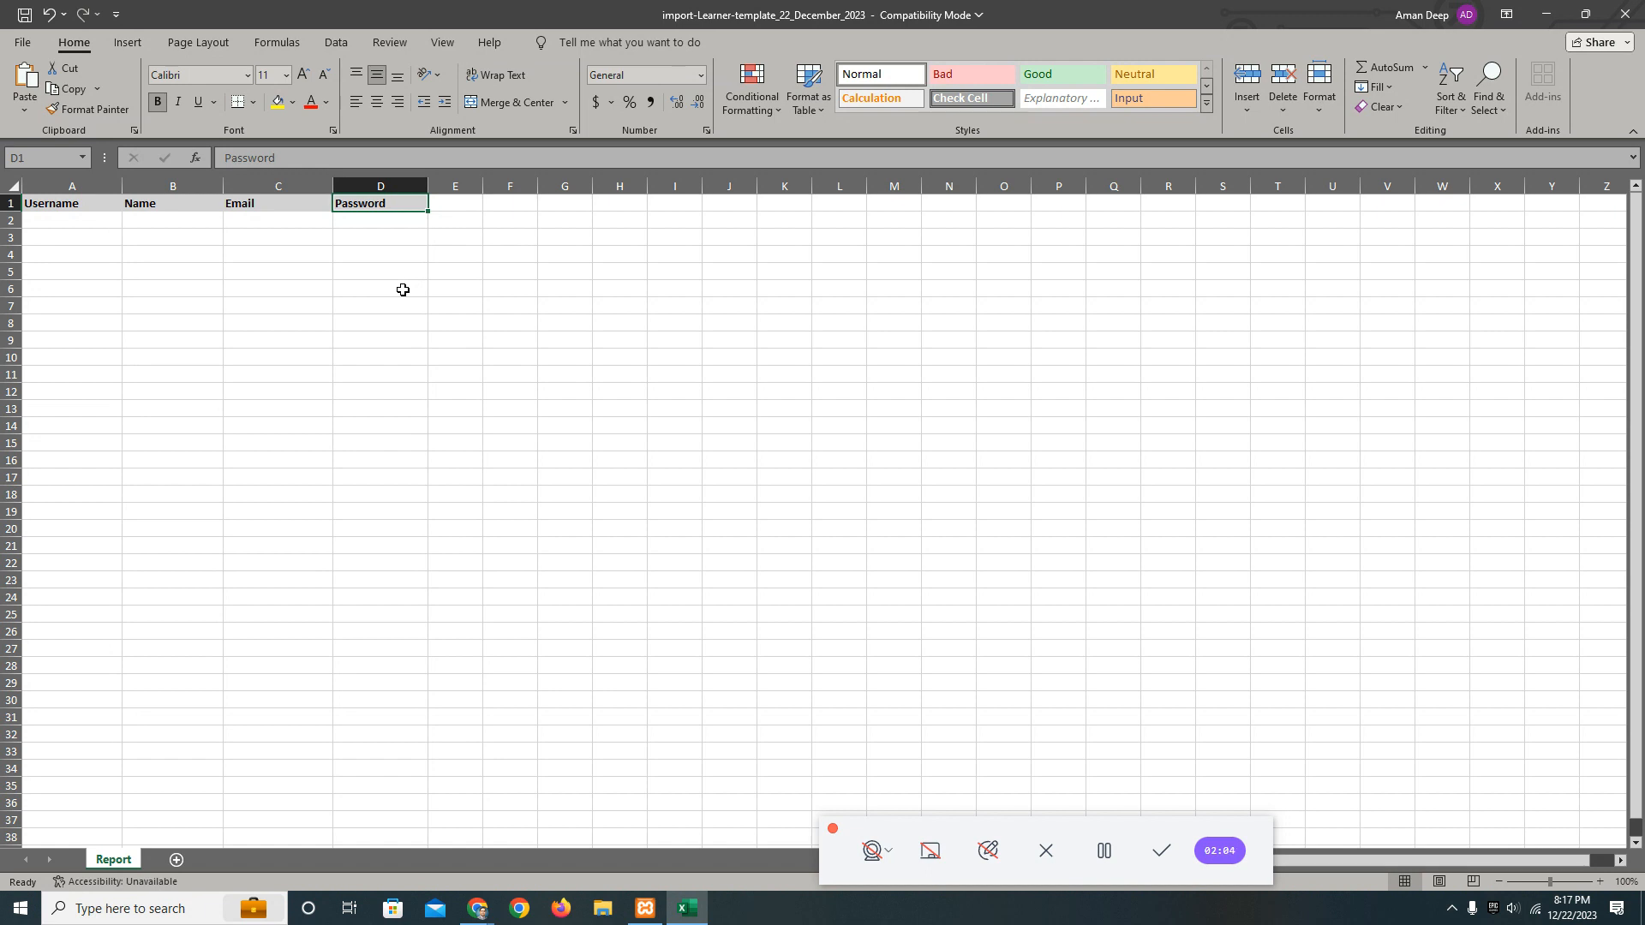
Enter Testuser as the username in A2 and Test user as the name in B2.
click(1105, 851)
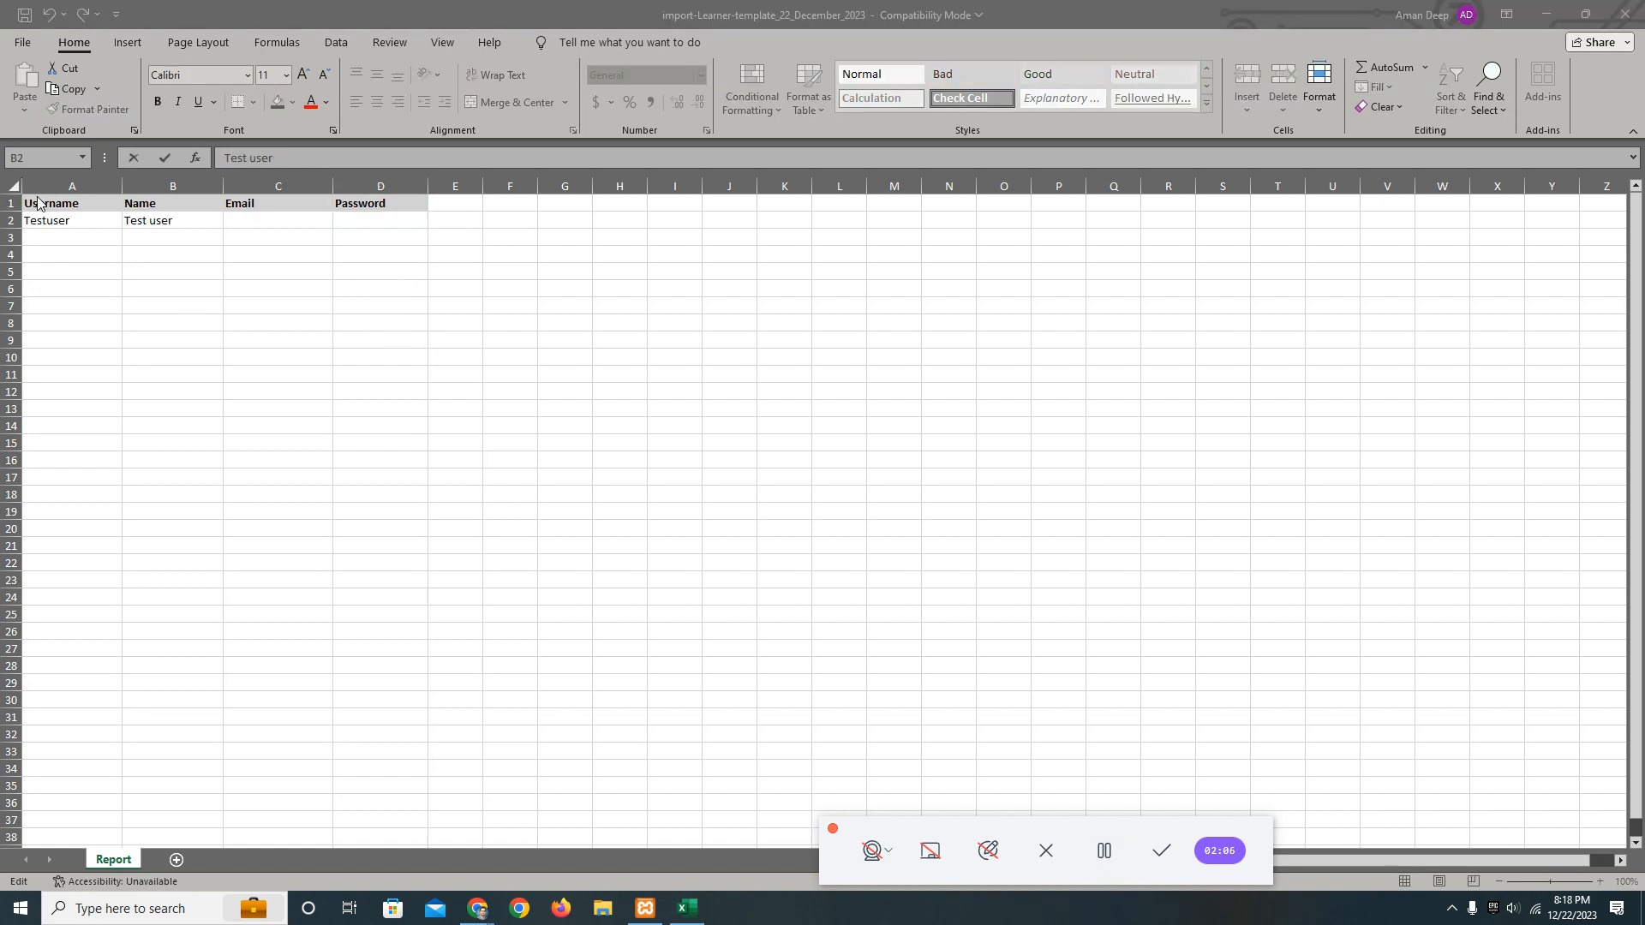
click(73, 224)
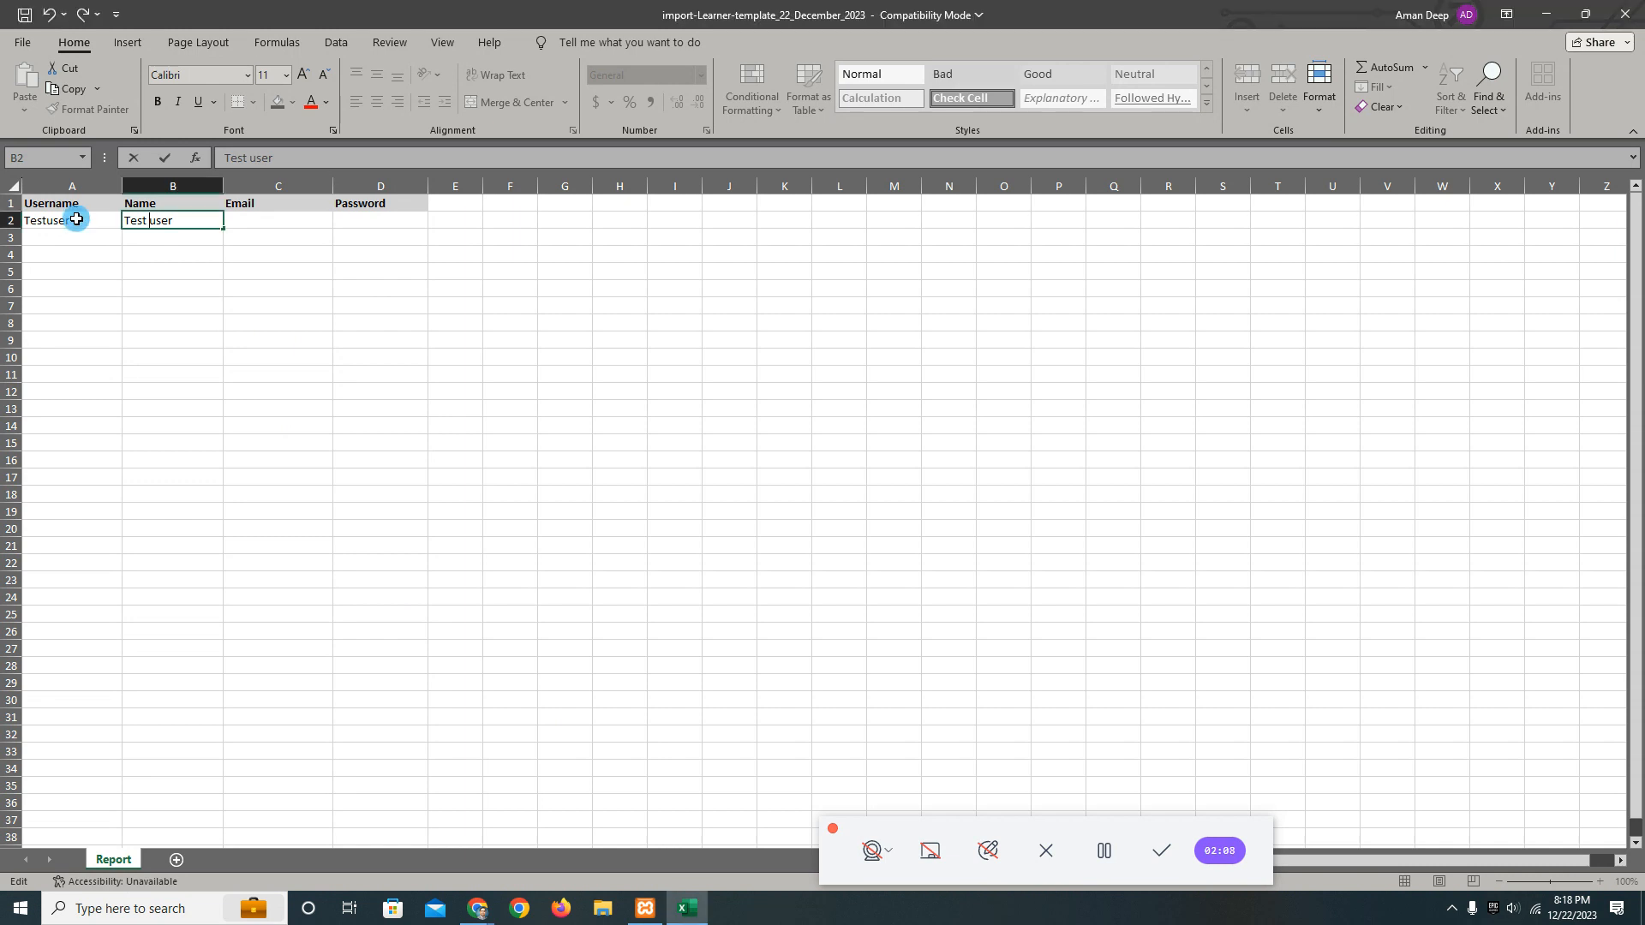
Insert a blank column before the Name column and move the Name header into cell B1.
right_click(200, 189)
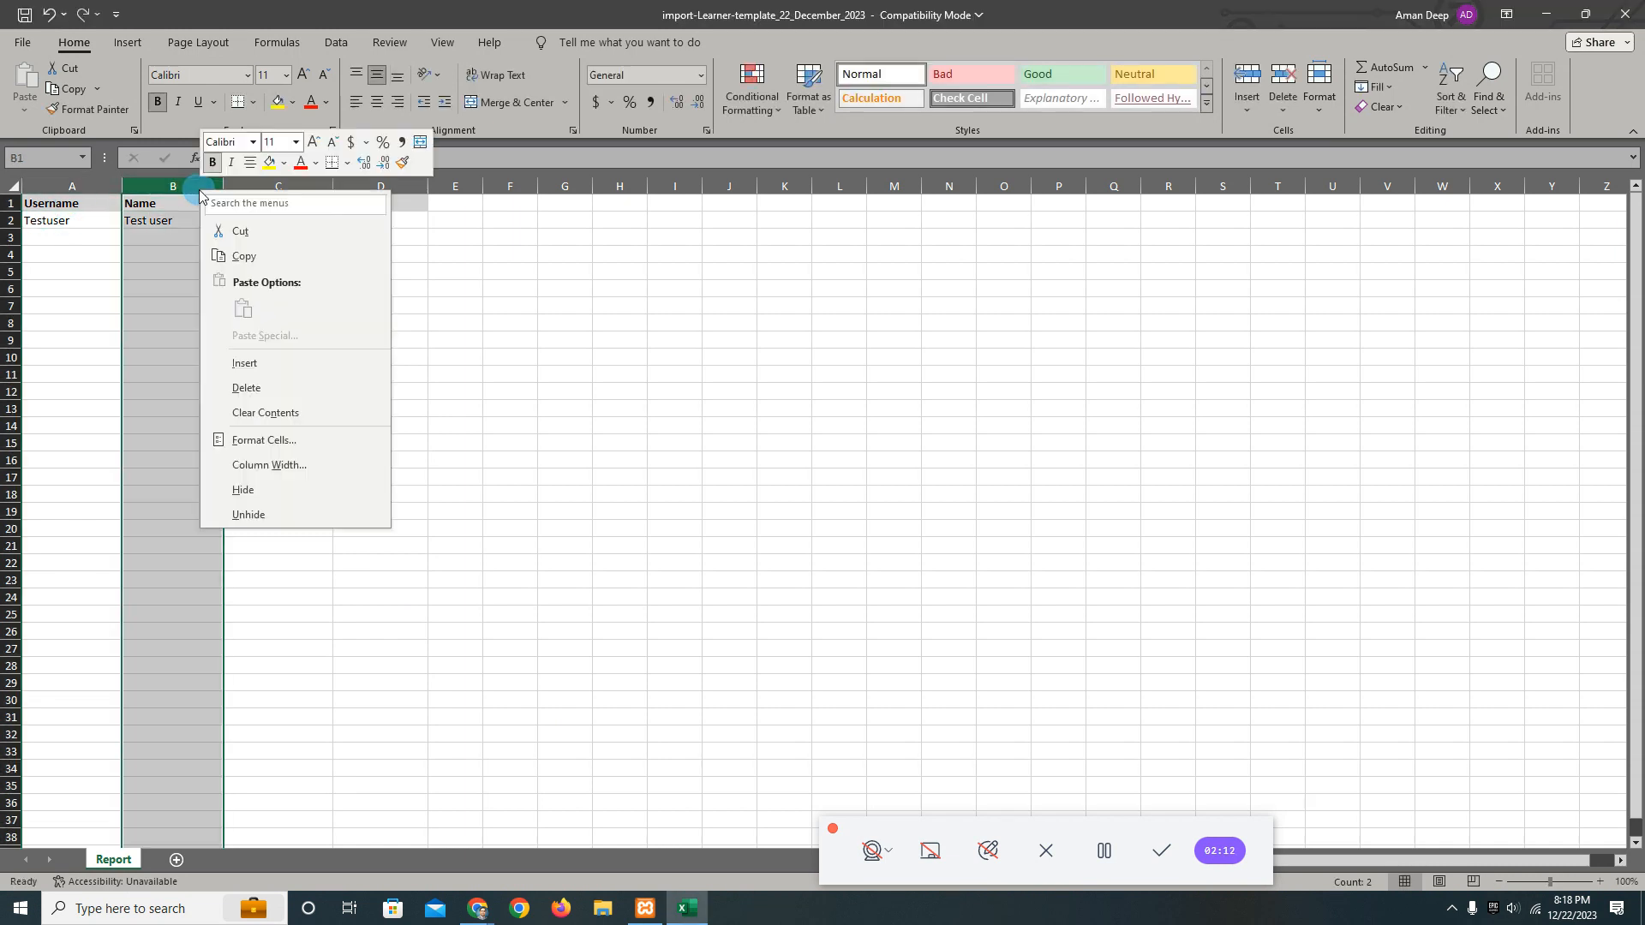
click(290, 361)
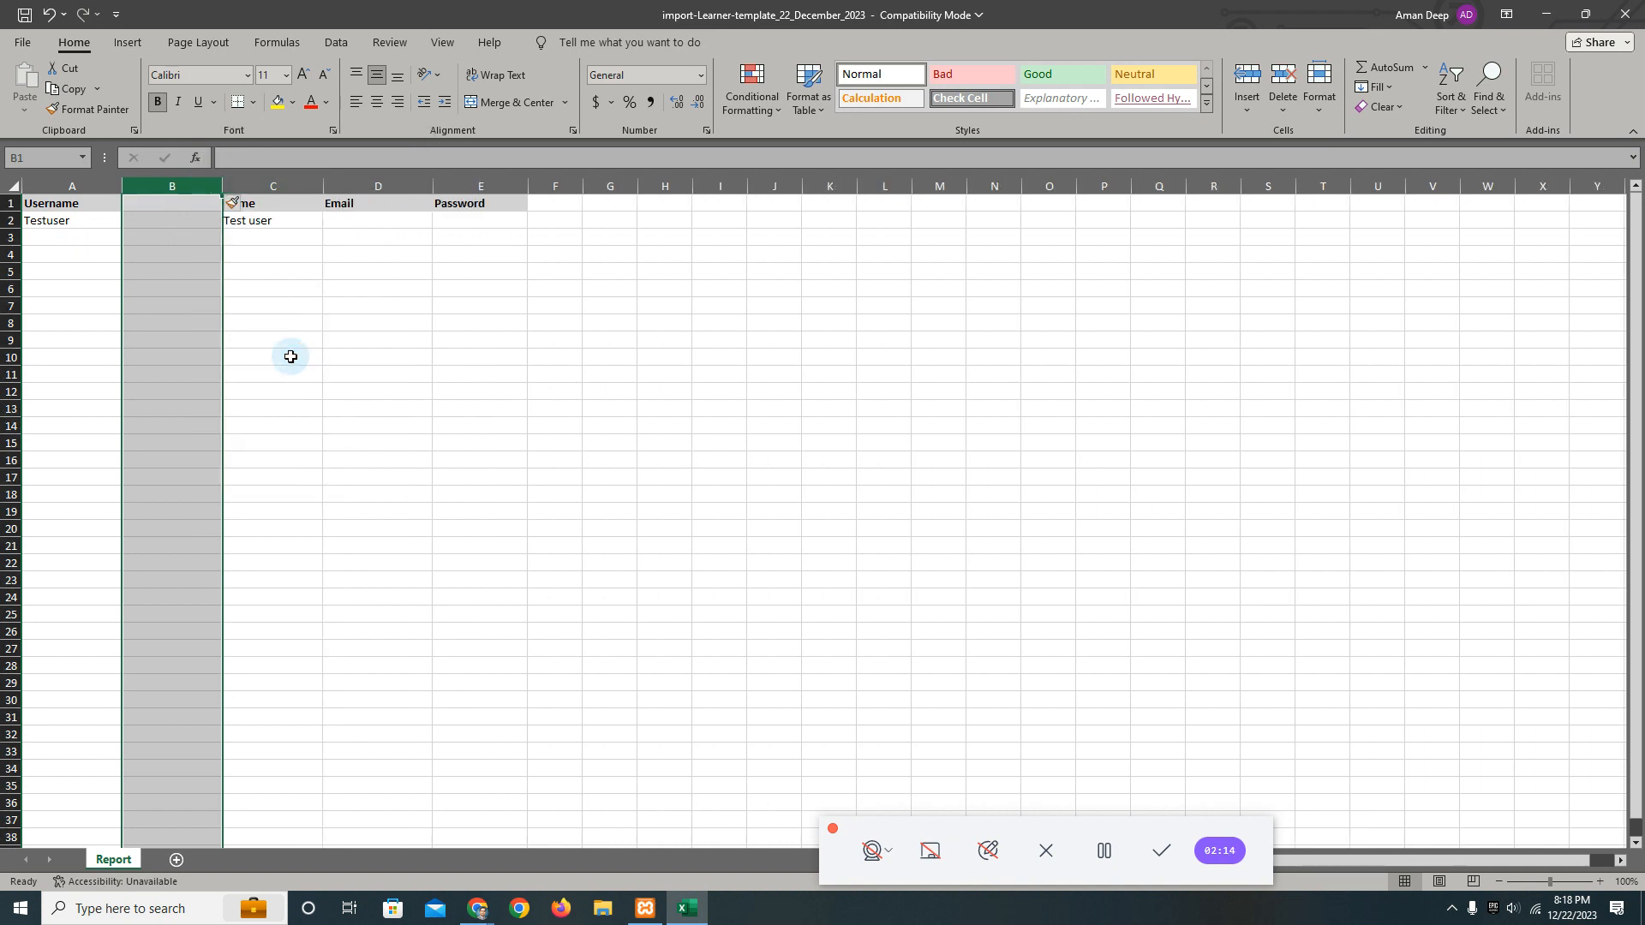
click(274, 203)
drag(287, 196, 206, 202)
click(249, 203)
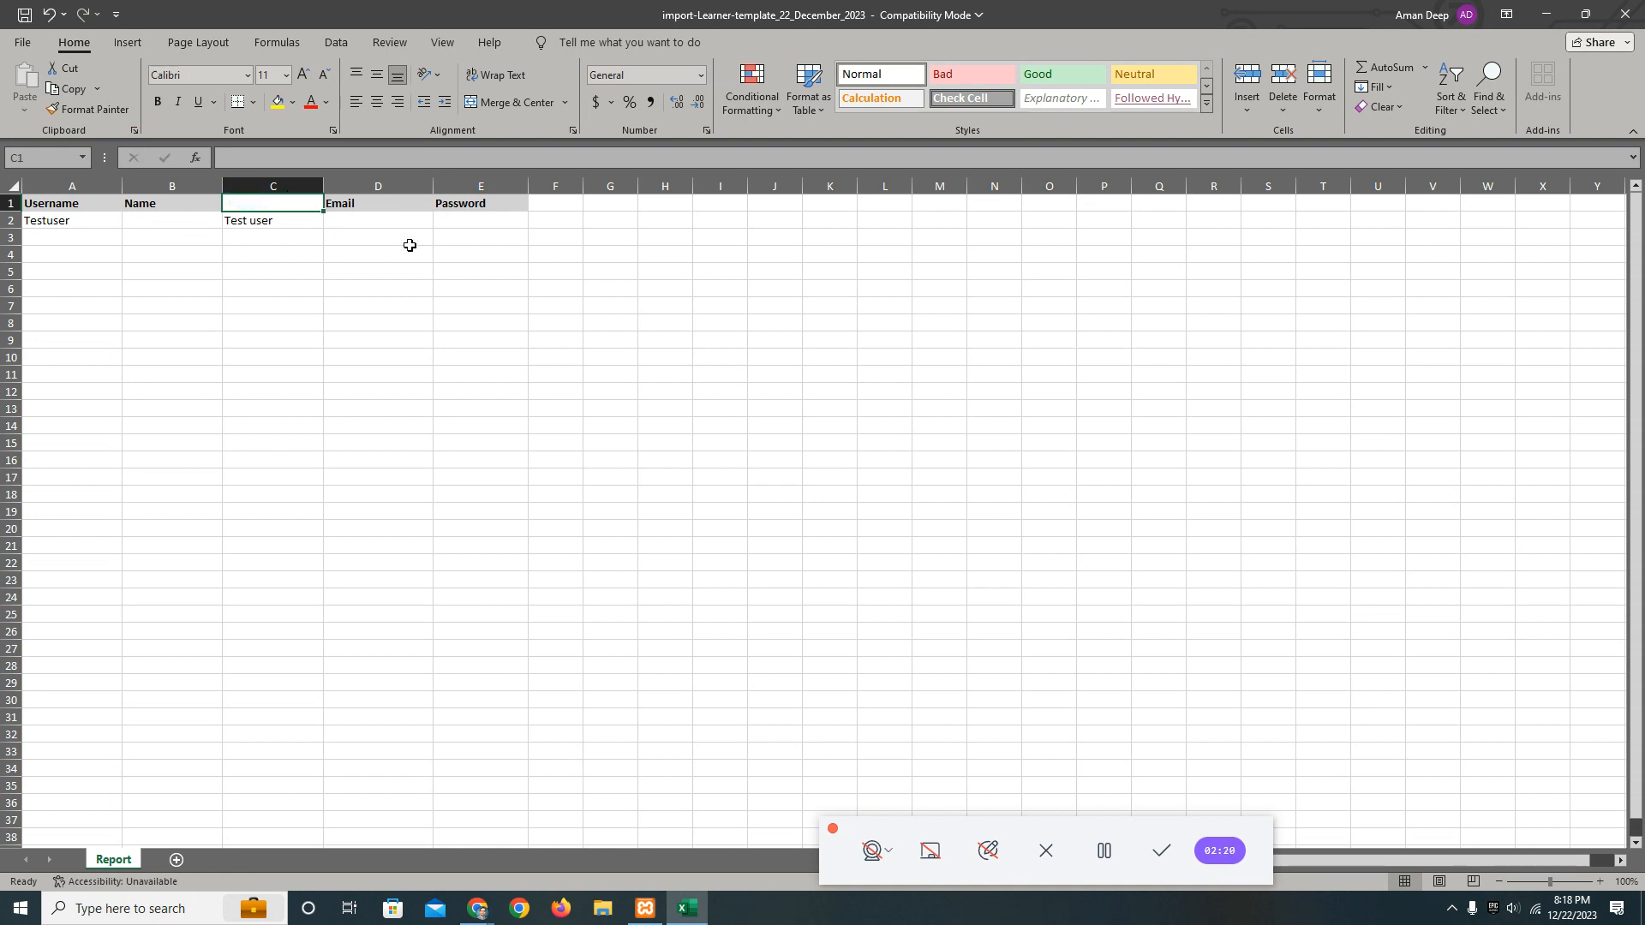
Change the header in B1 to First Name and enter Test below it in B2.
click(1103, 851)
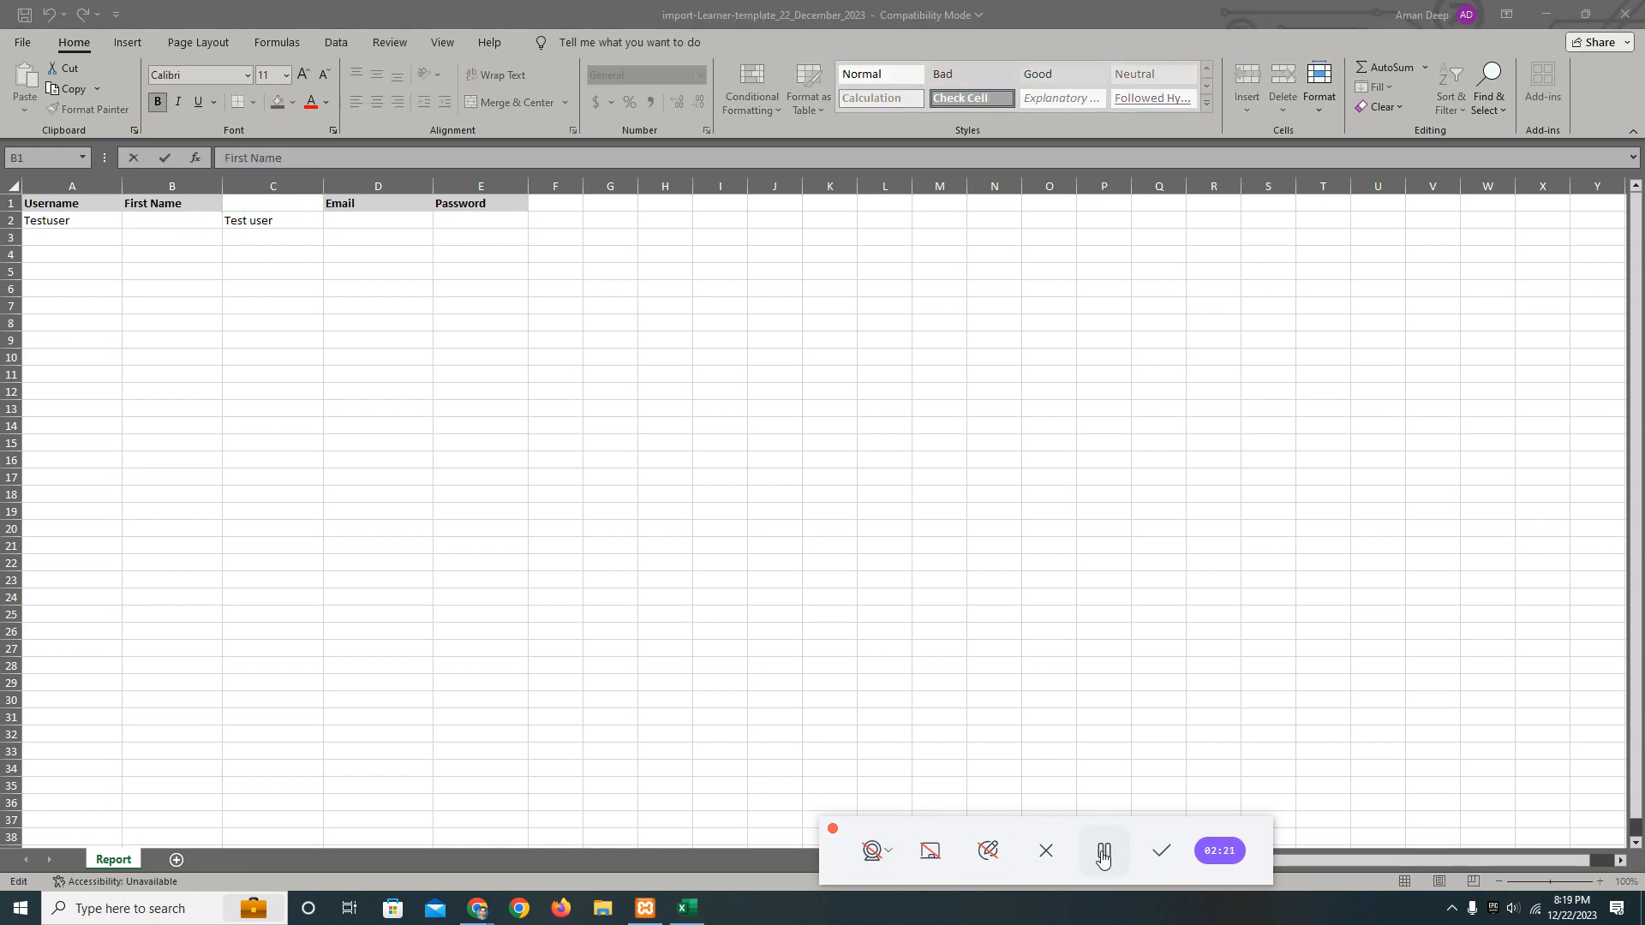
click(176, 220)
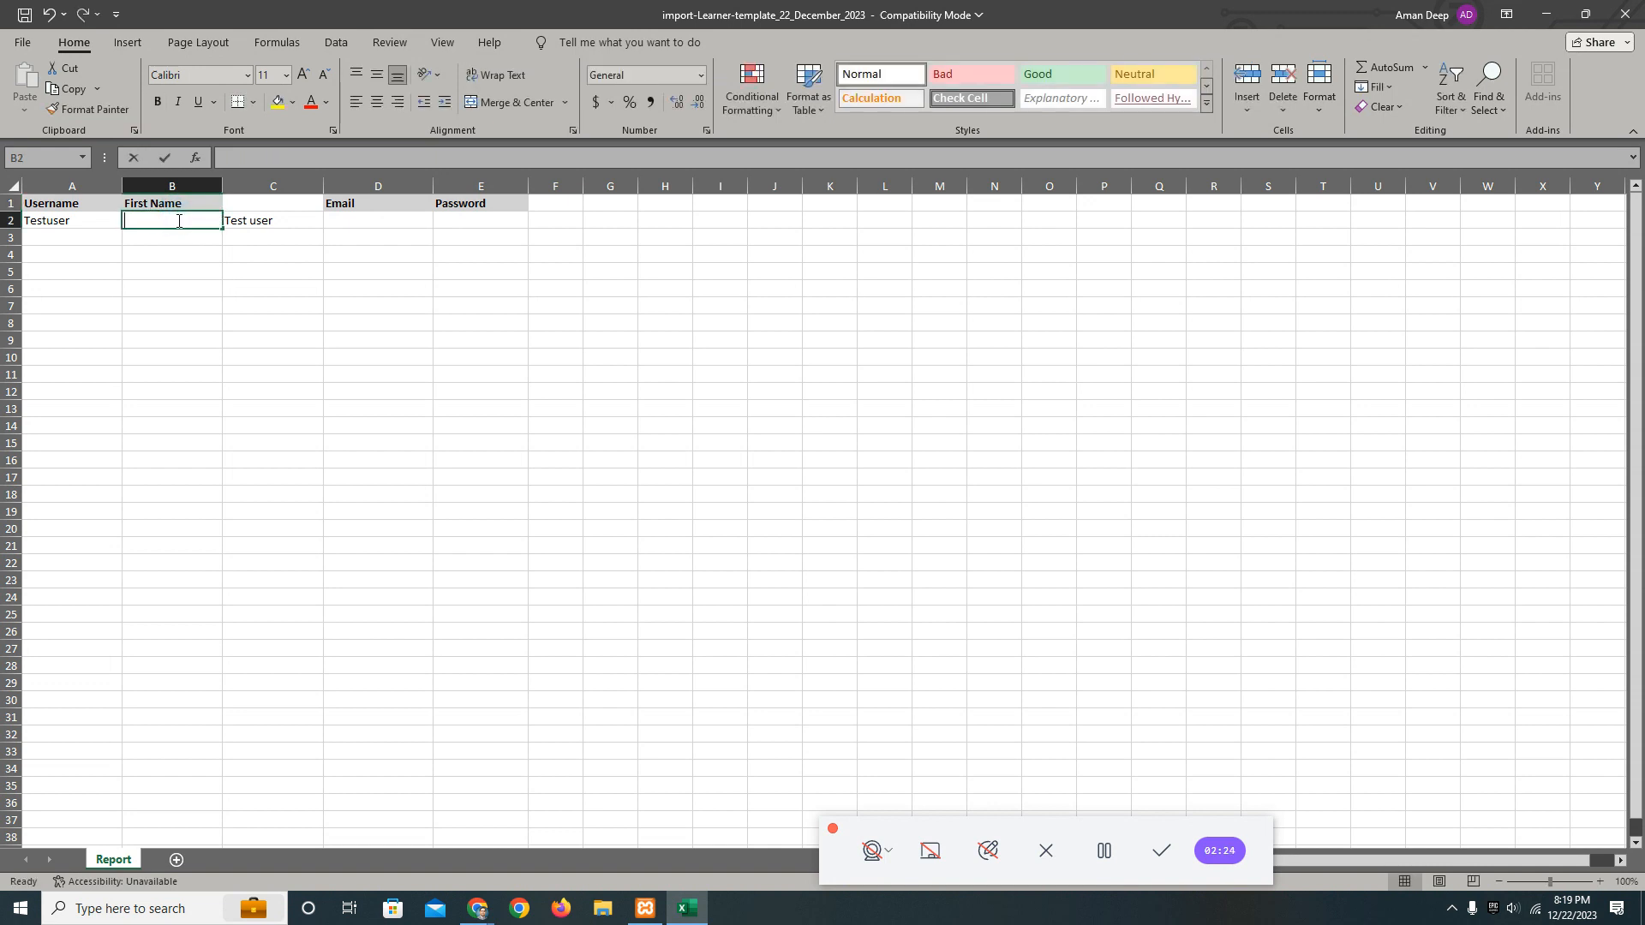
text(Test)
Enter the header Last Name in C1 and replace the entry in C2 with User.
click(257, 206)
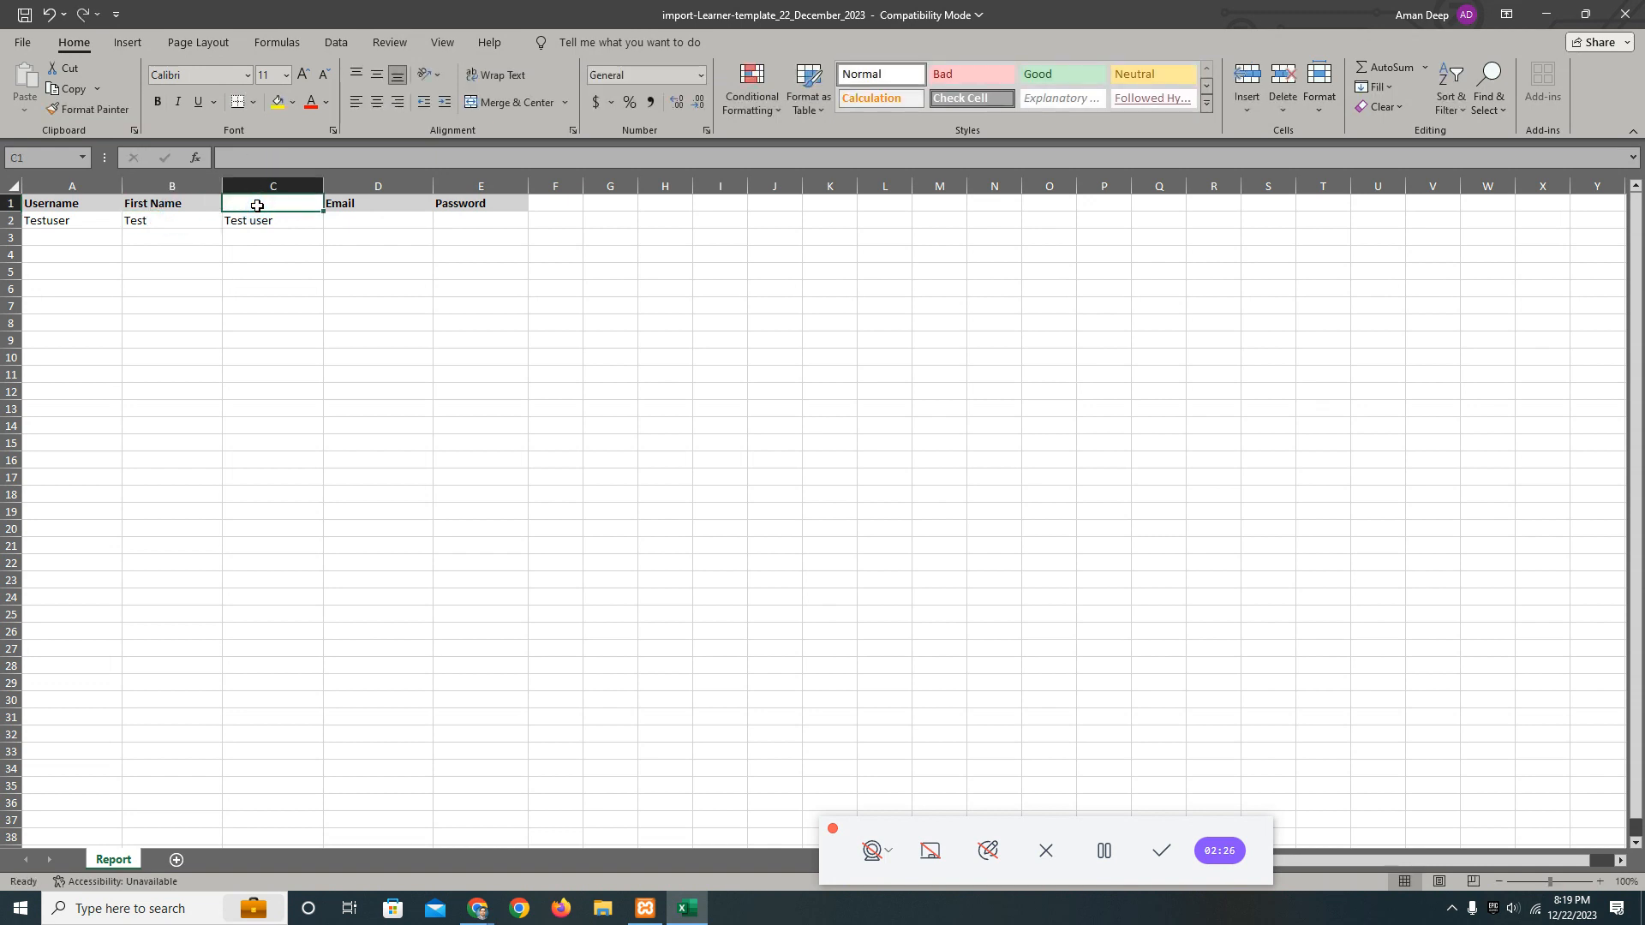
text(Last)
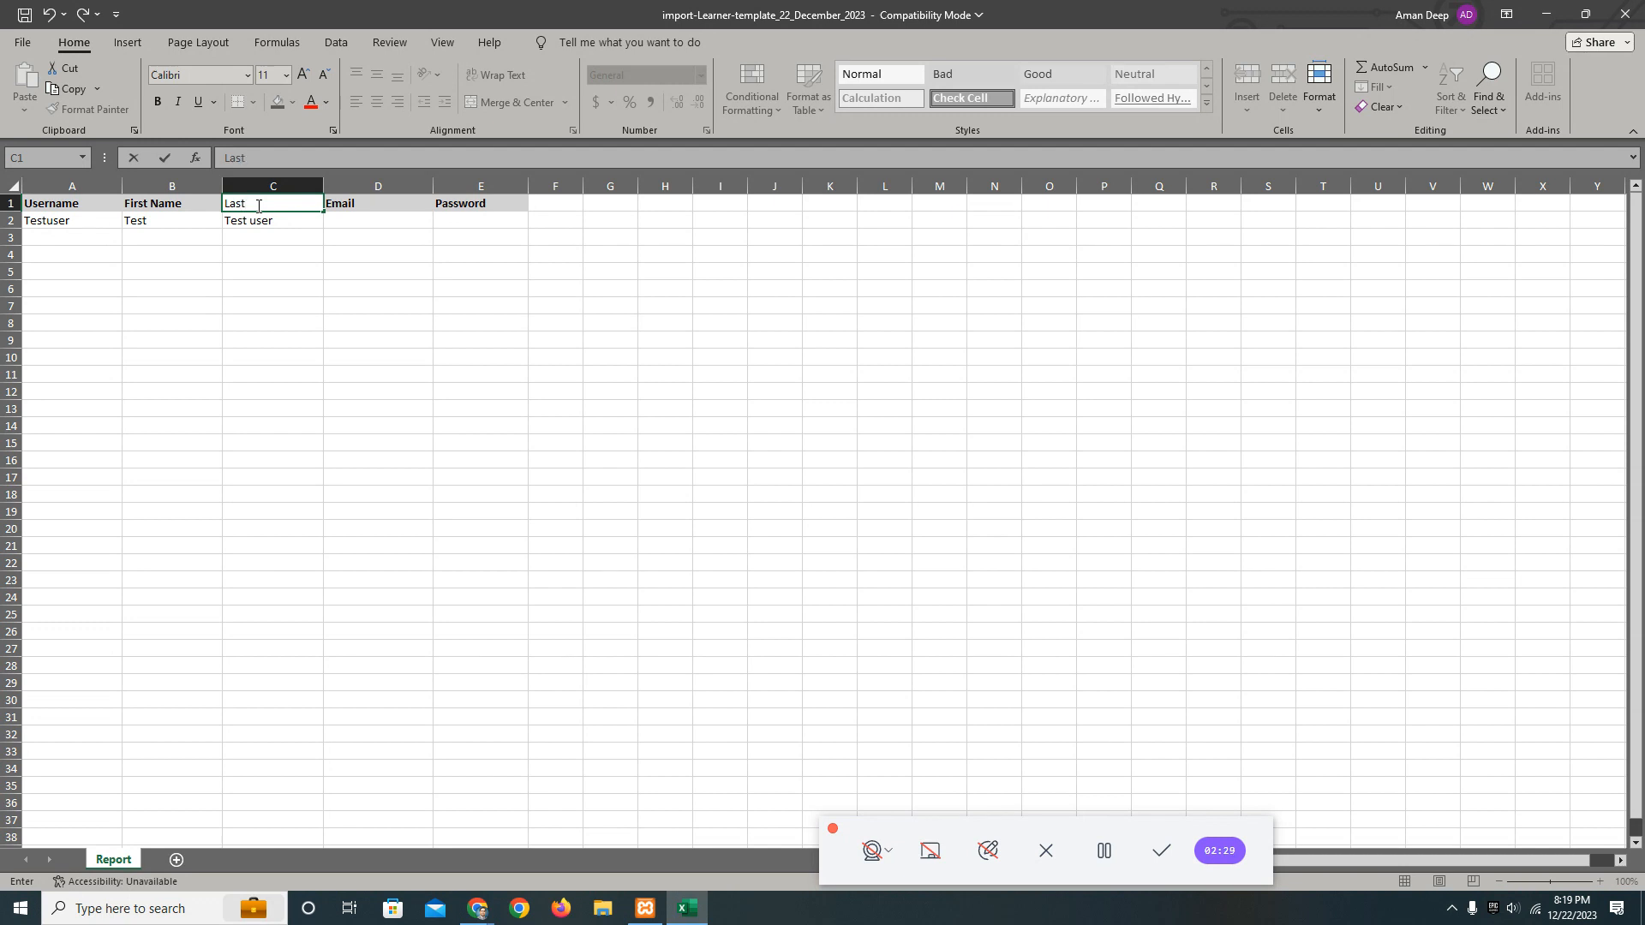
text( Name)
click(282, 224)
text(User)
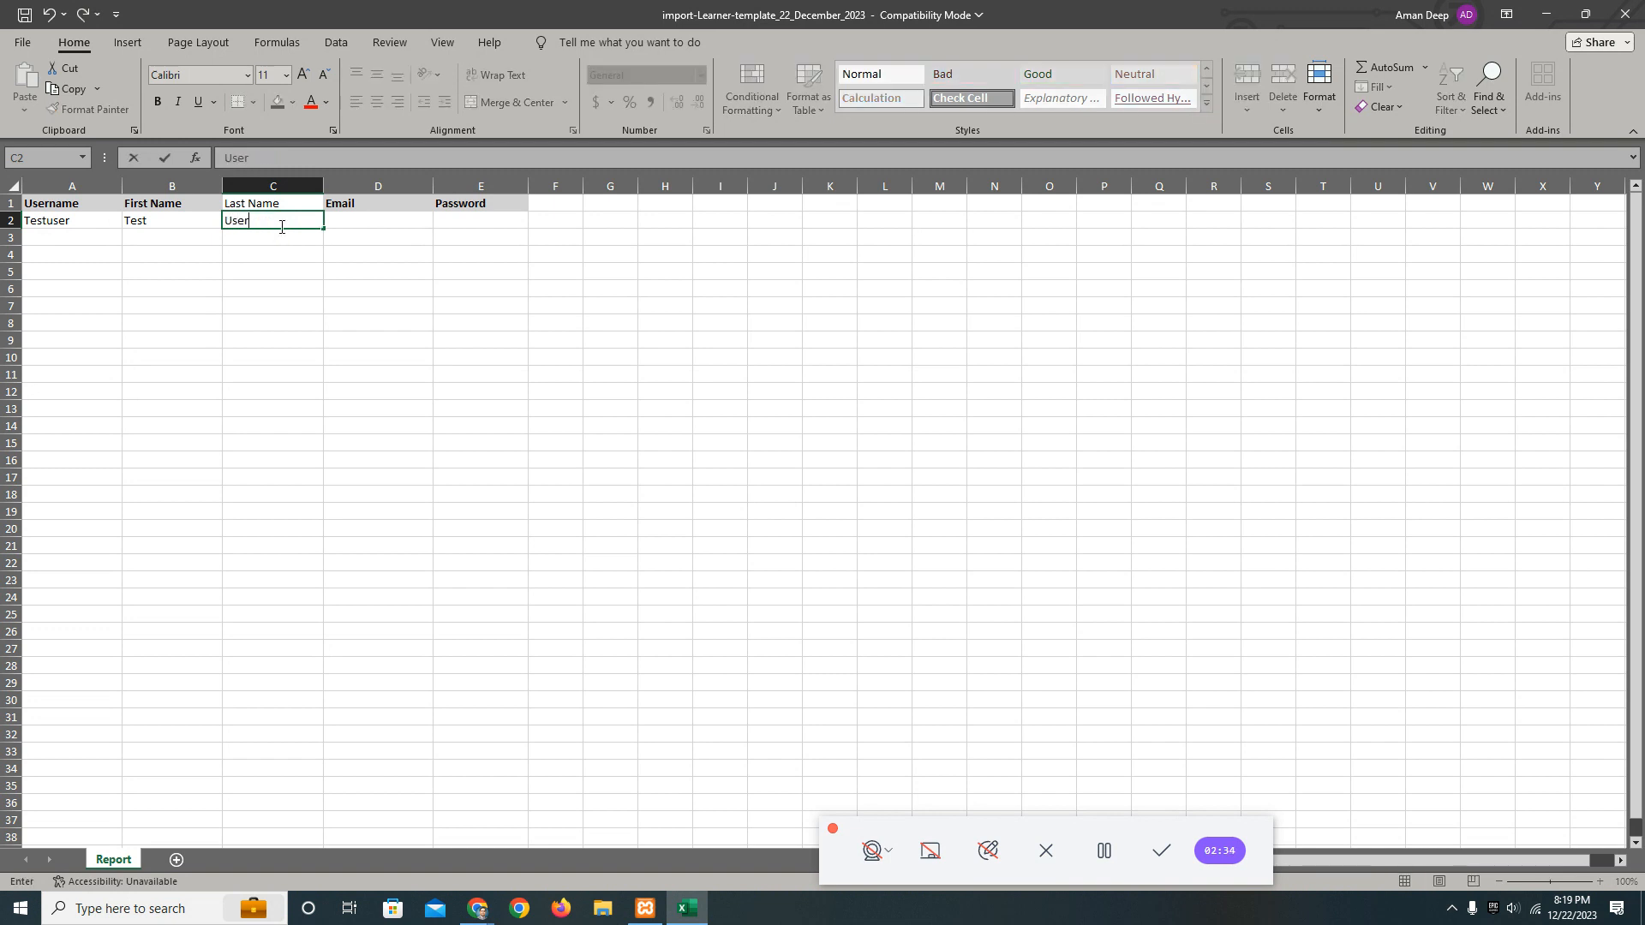
Fill in the learner's email address in cell D2 under the Email header.
click(355, 221)
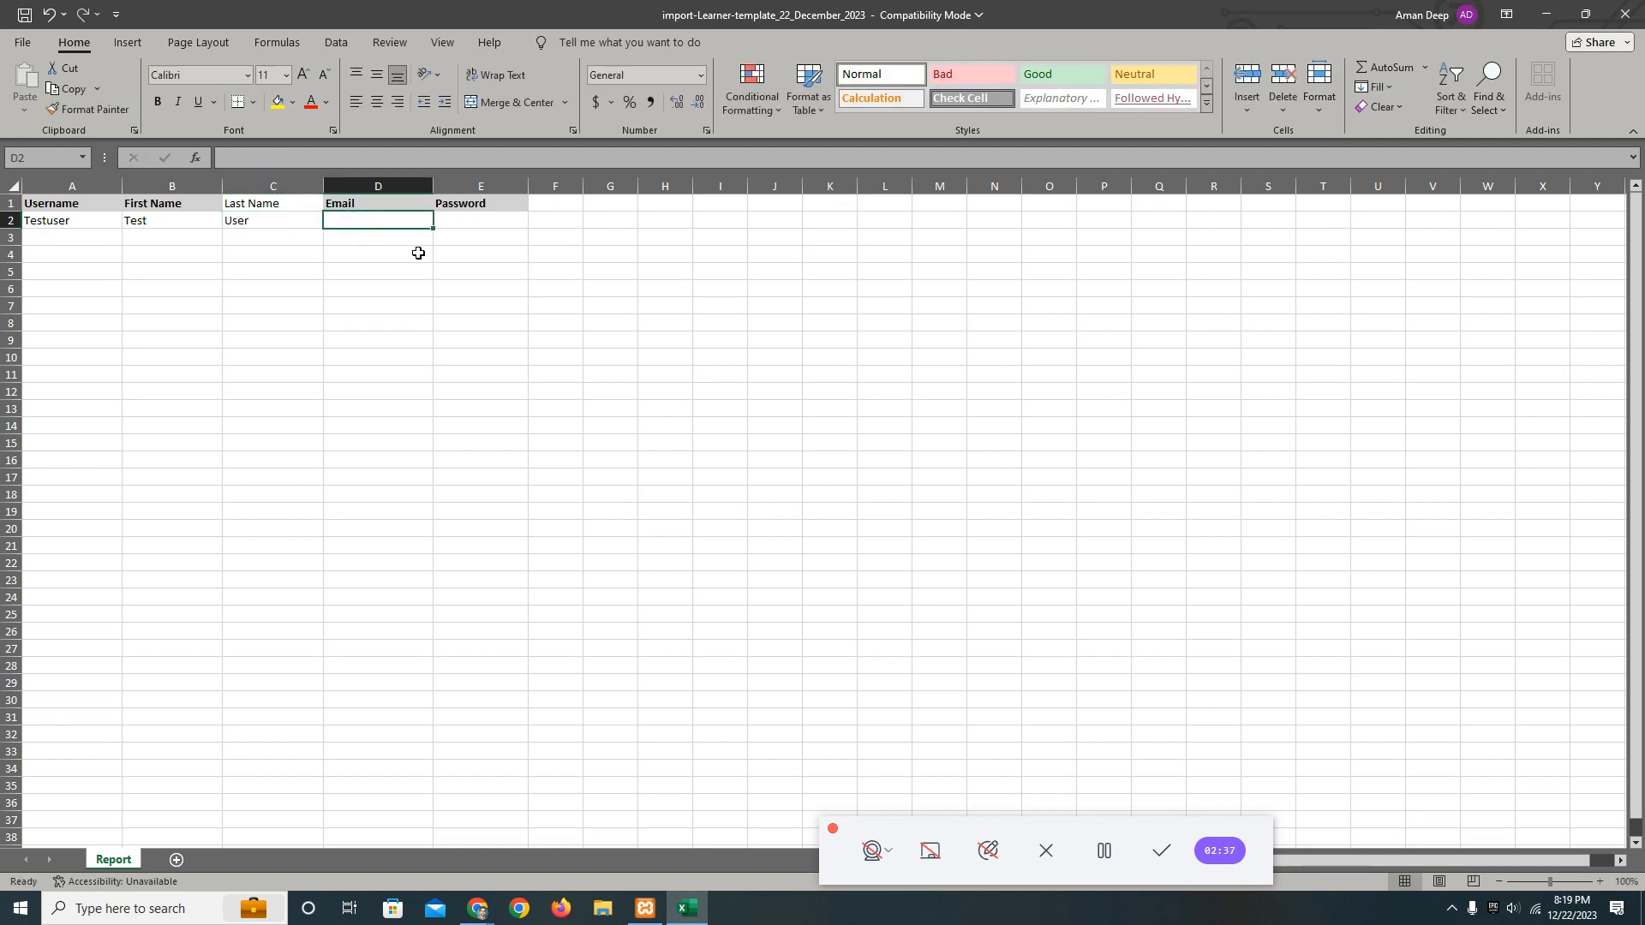
text(test)
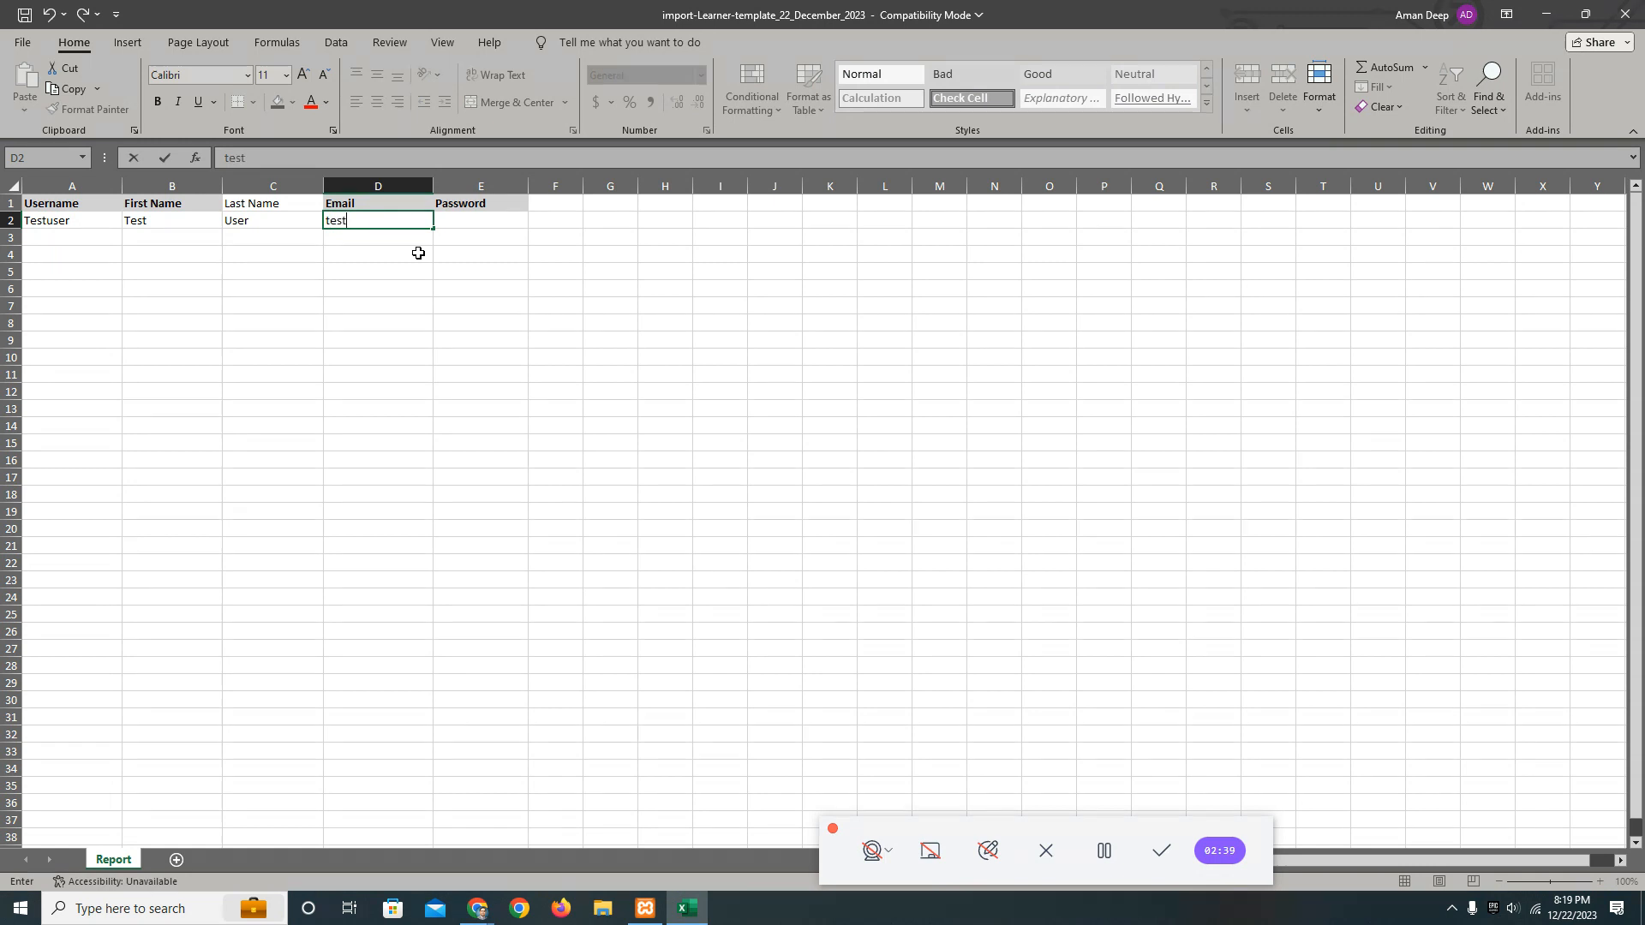
text(@gmail.com)
click(403, 237)
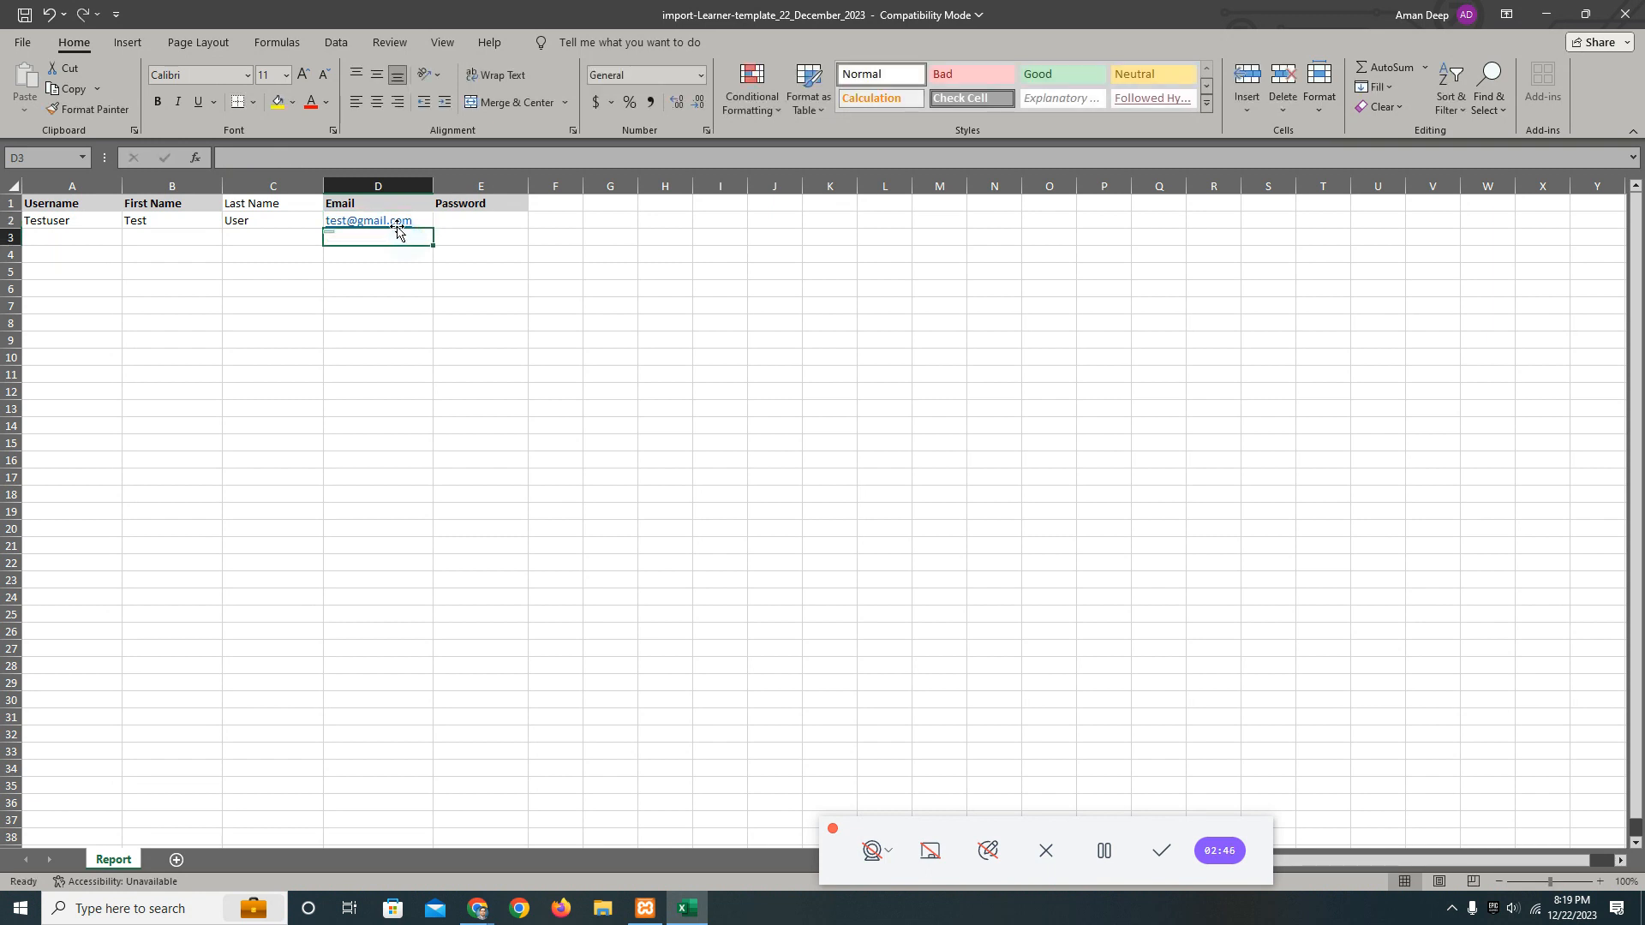
click(420, 221)
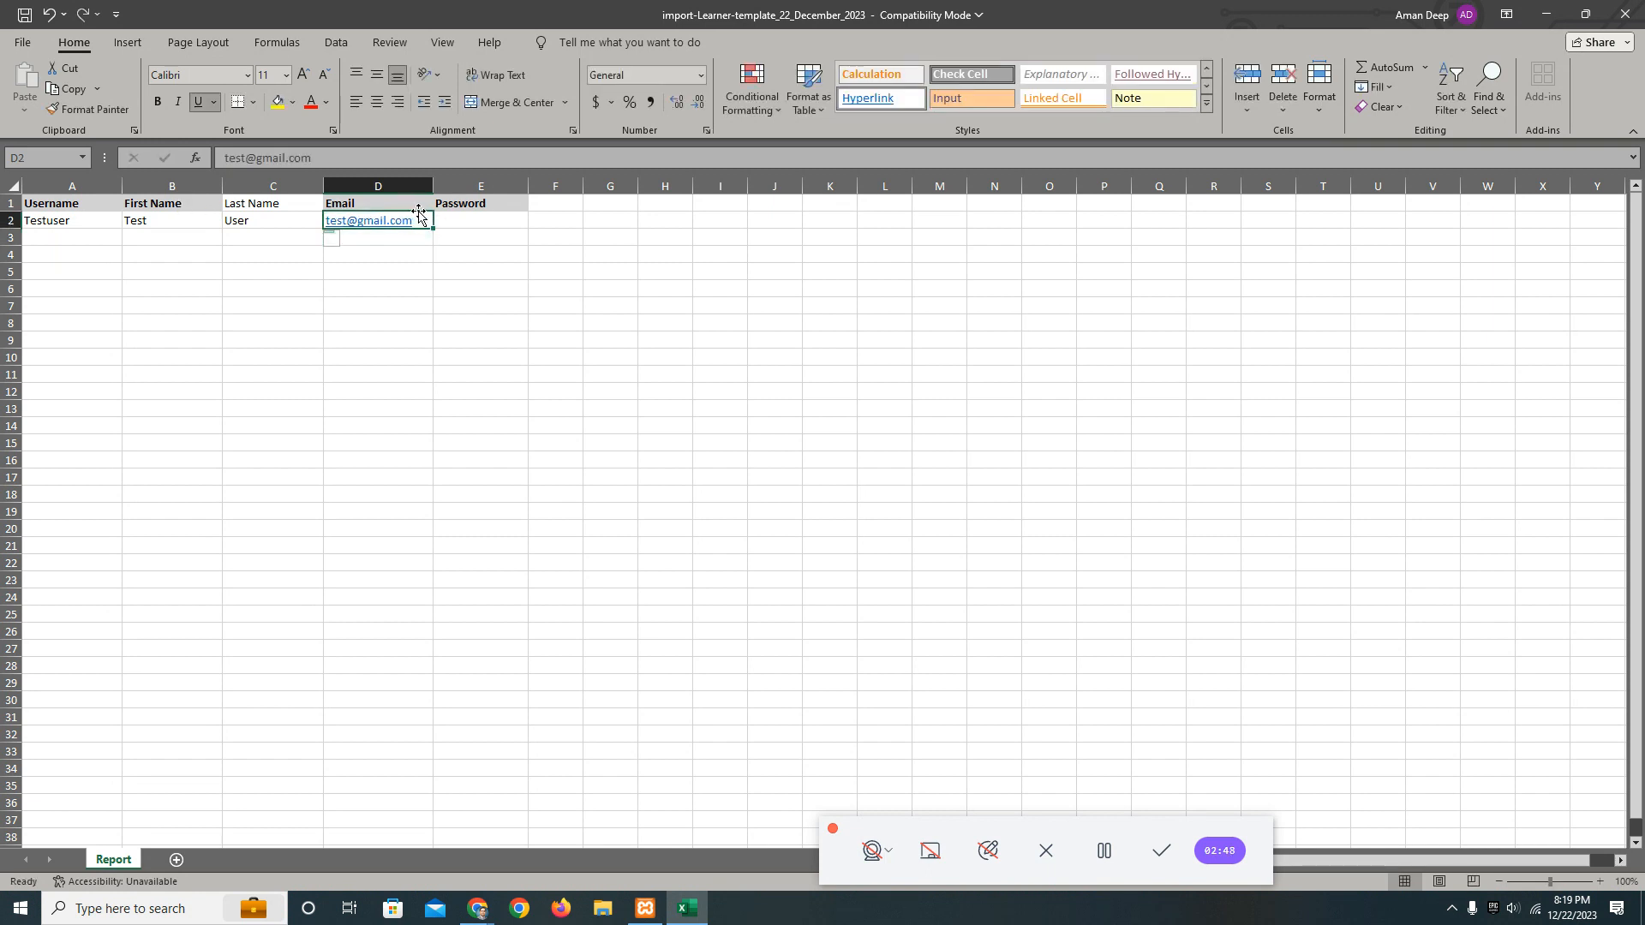
Delete the whole Password column from the sheet.
click(496, 218)
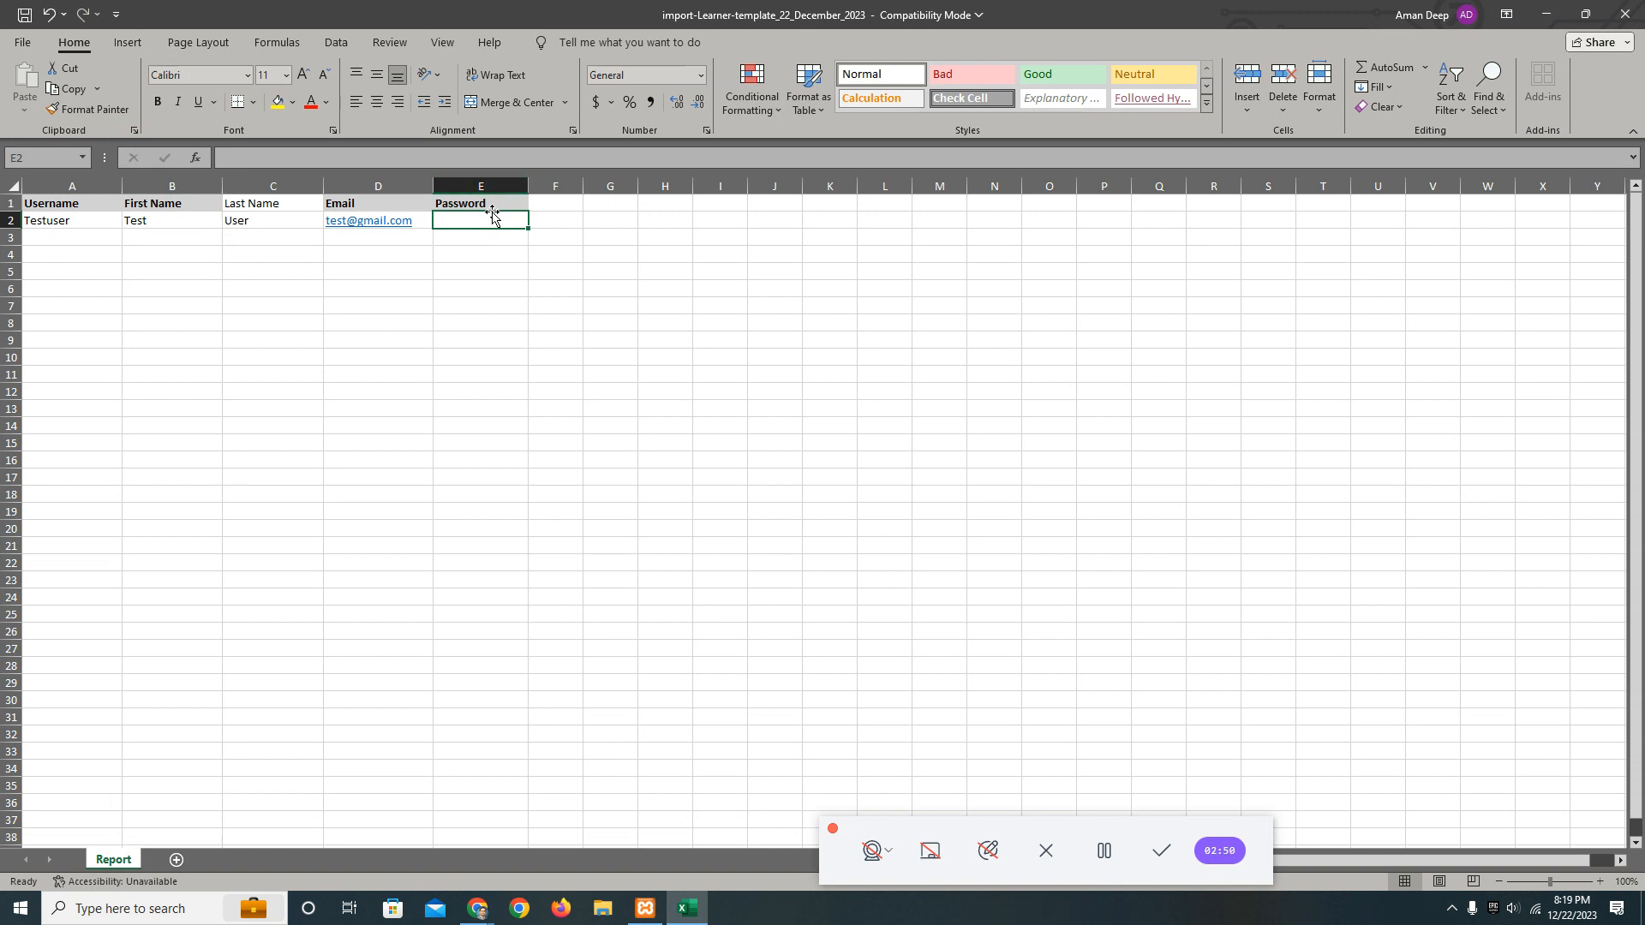
click(485, 186)
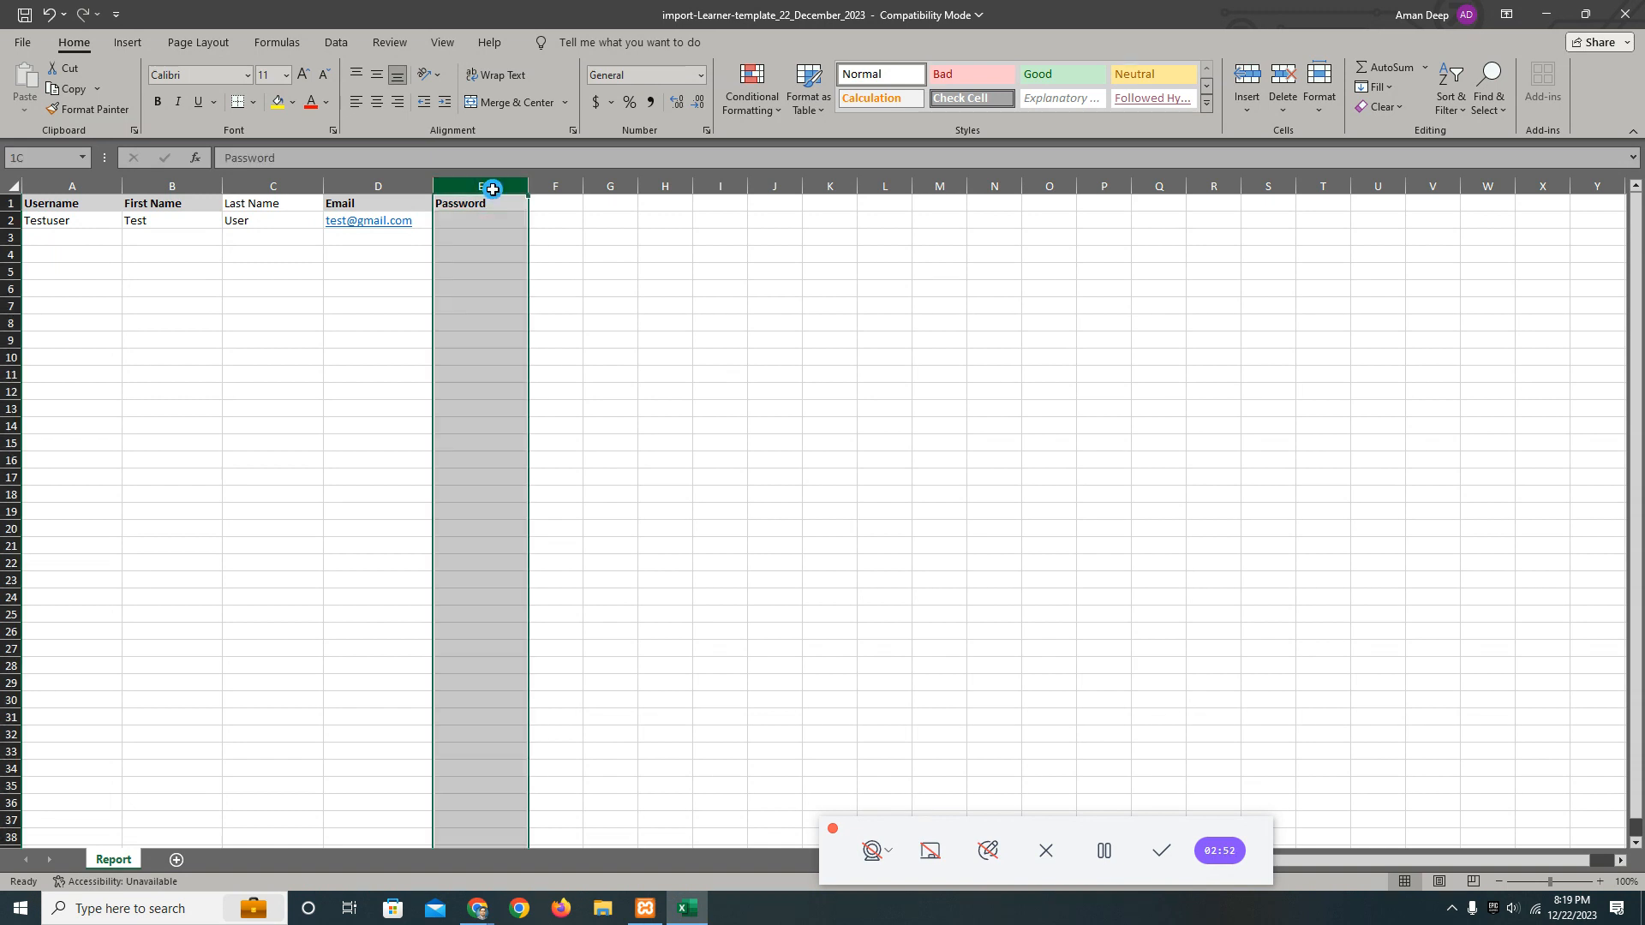
right_click(497, 189)
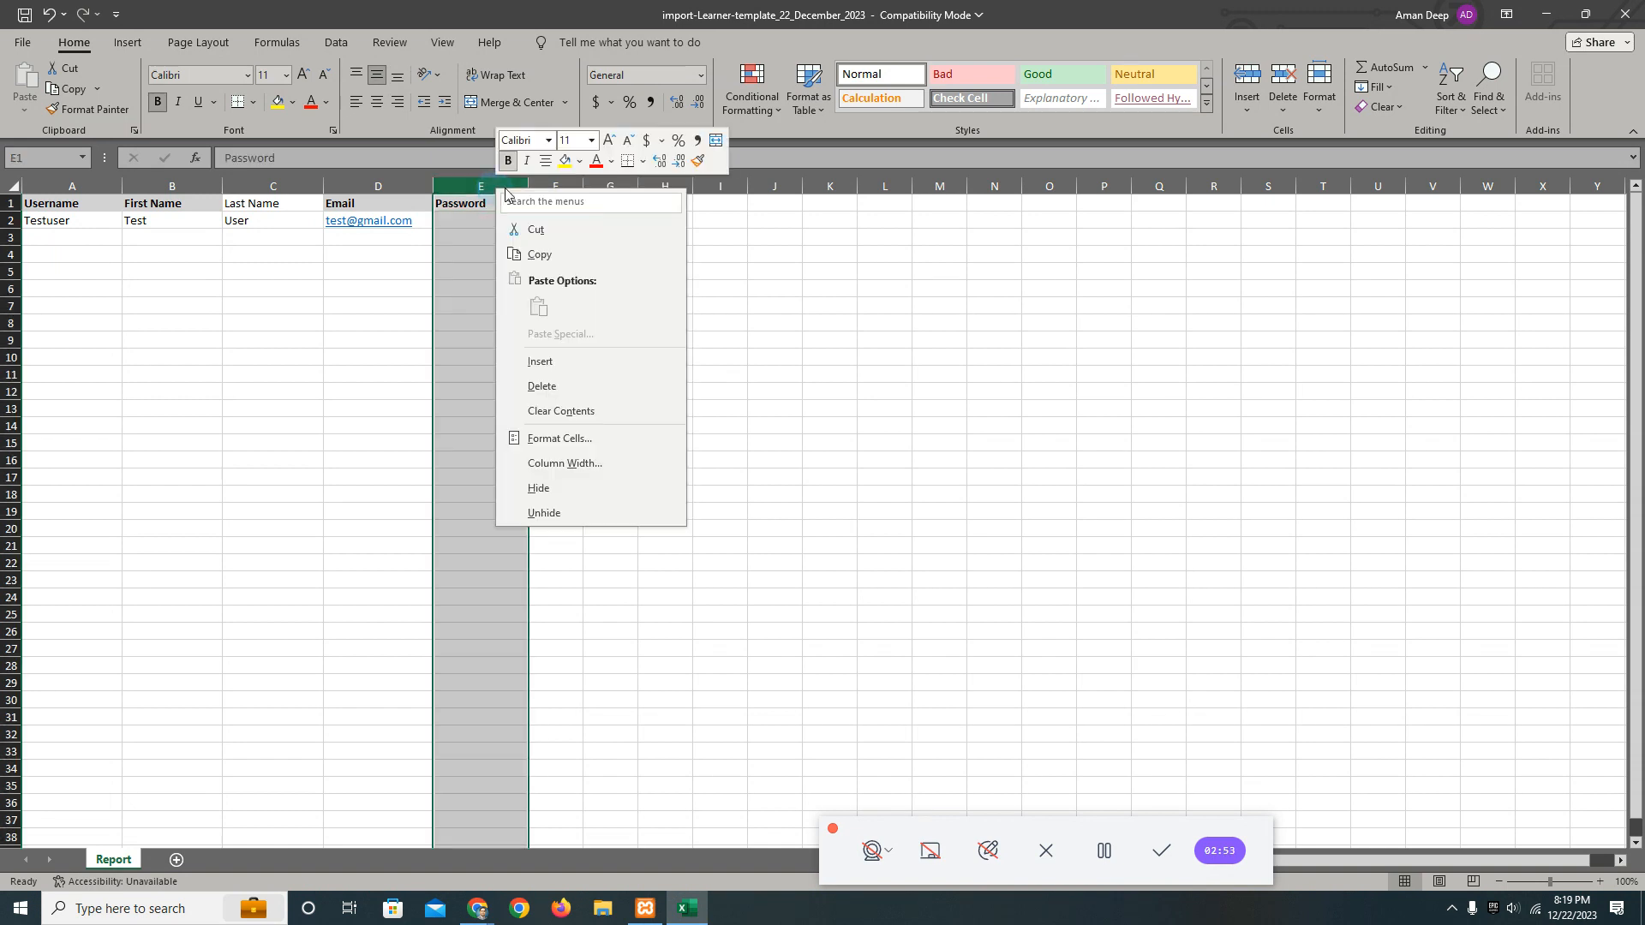
click(561, 387)
Add a location header in E1 and enter New Delhi below it in E2.
click(451, 204)
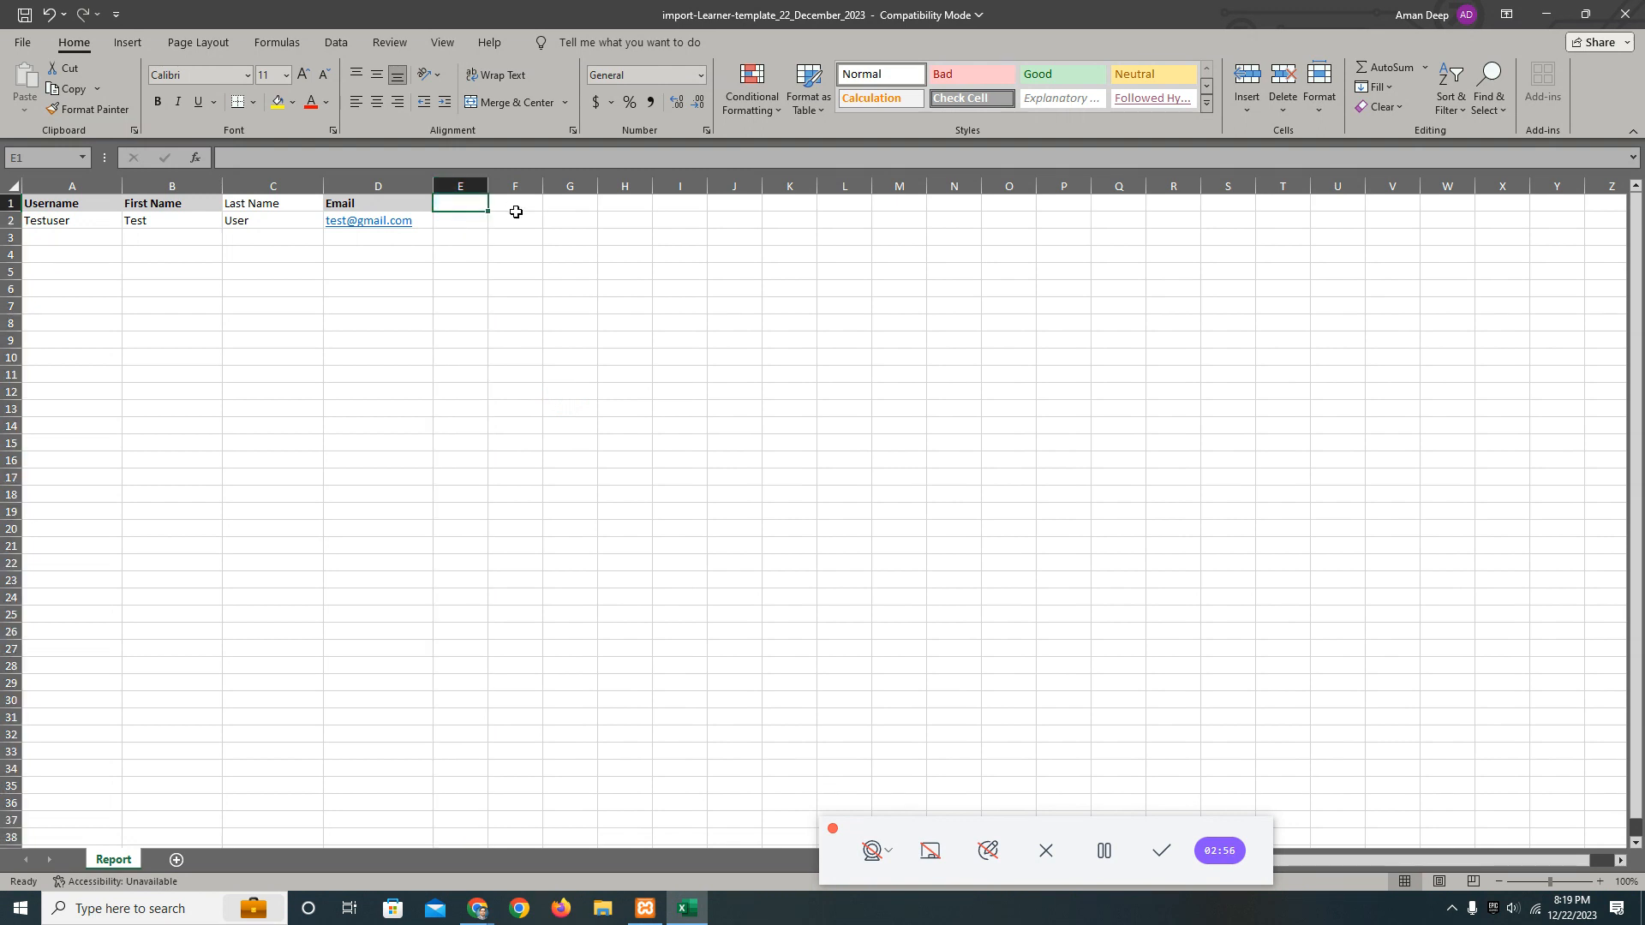
text(I)
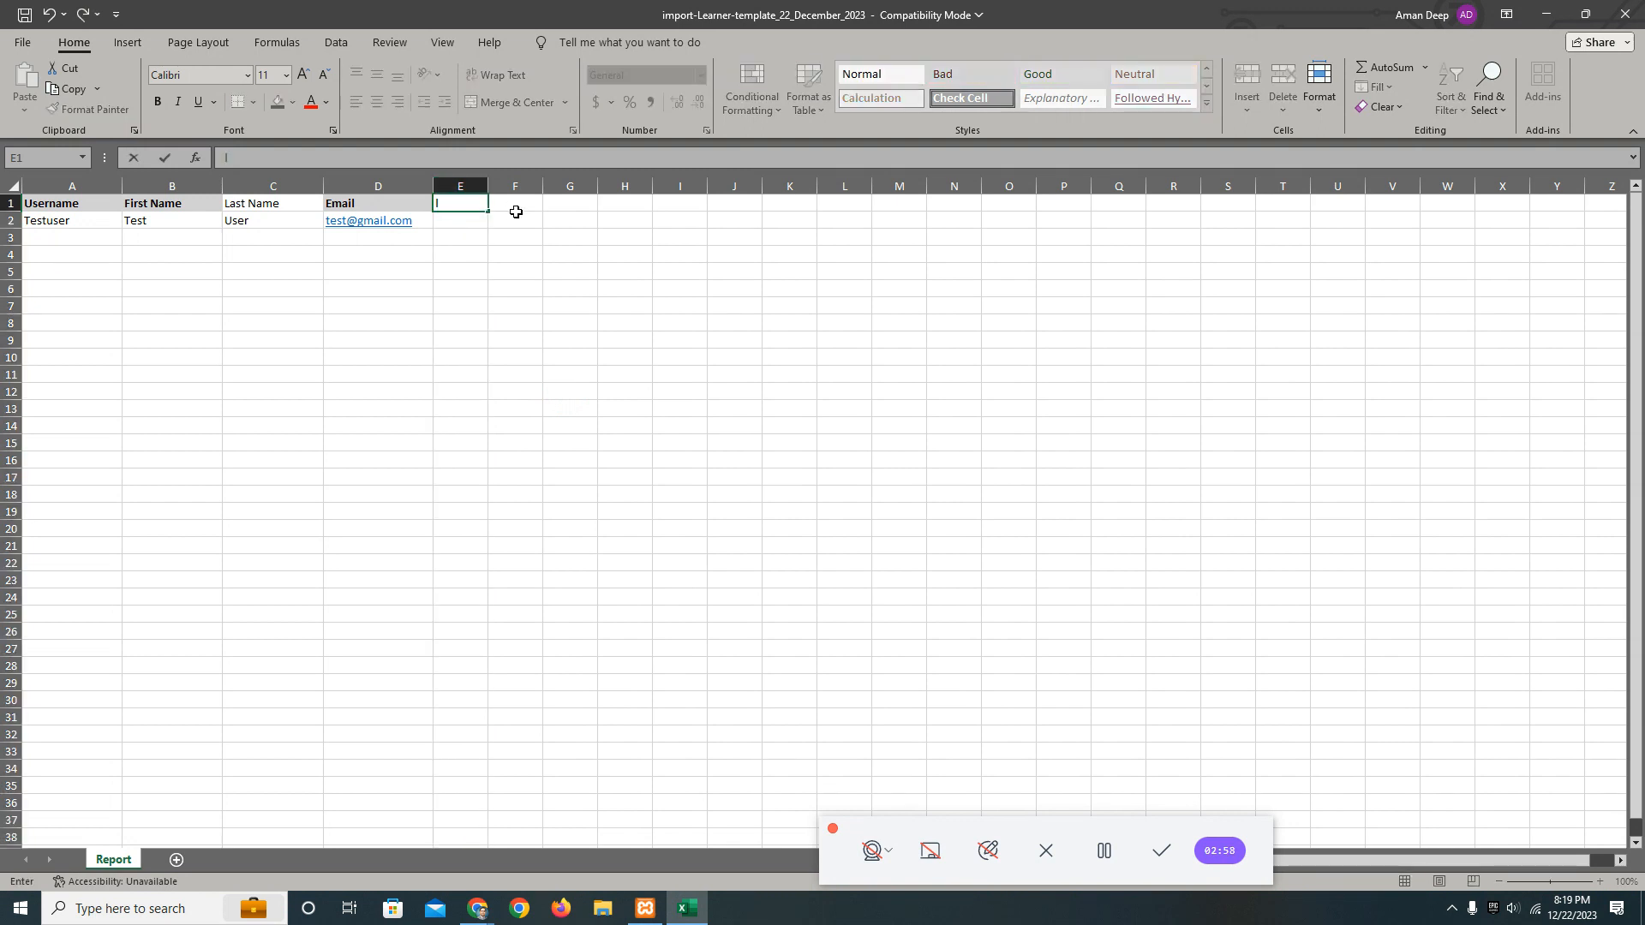
text(ocation)
key(Return)
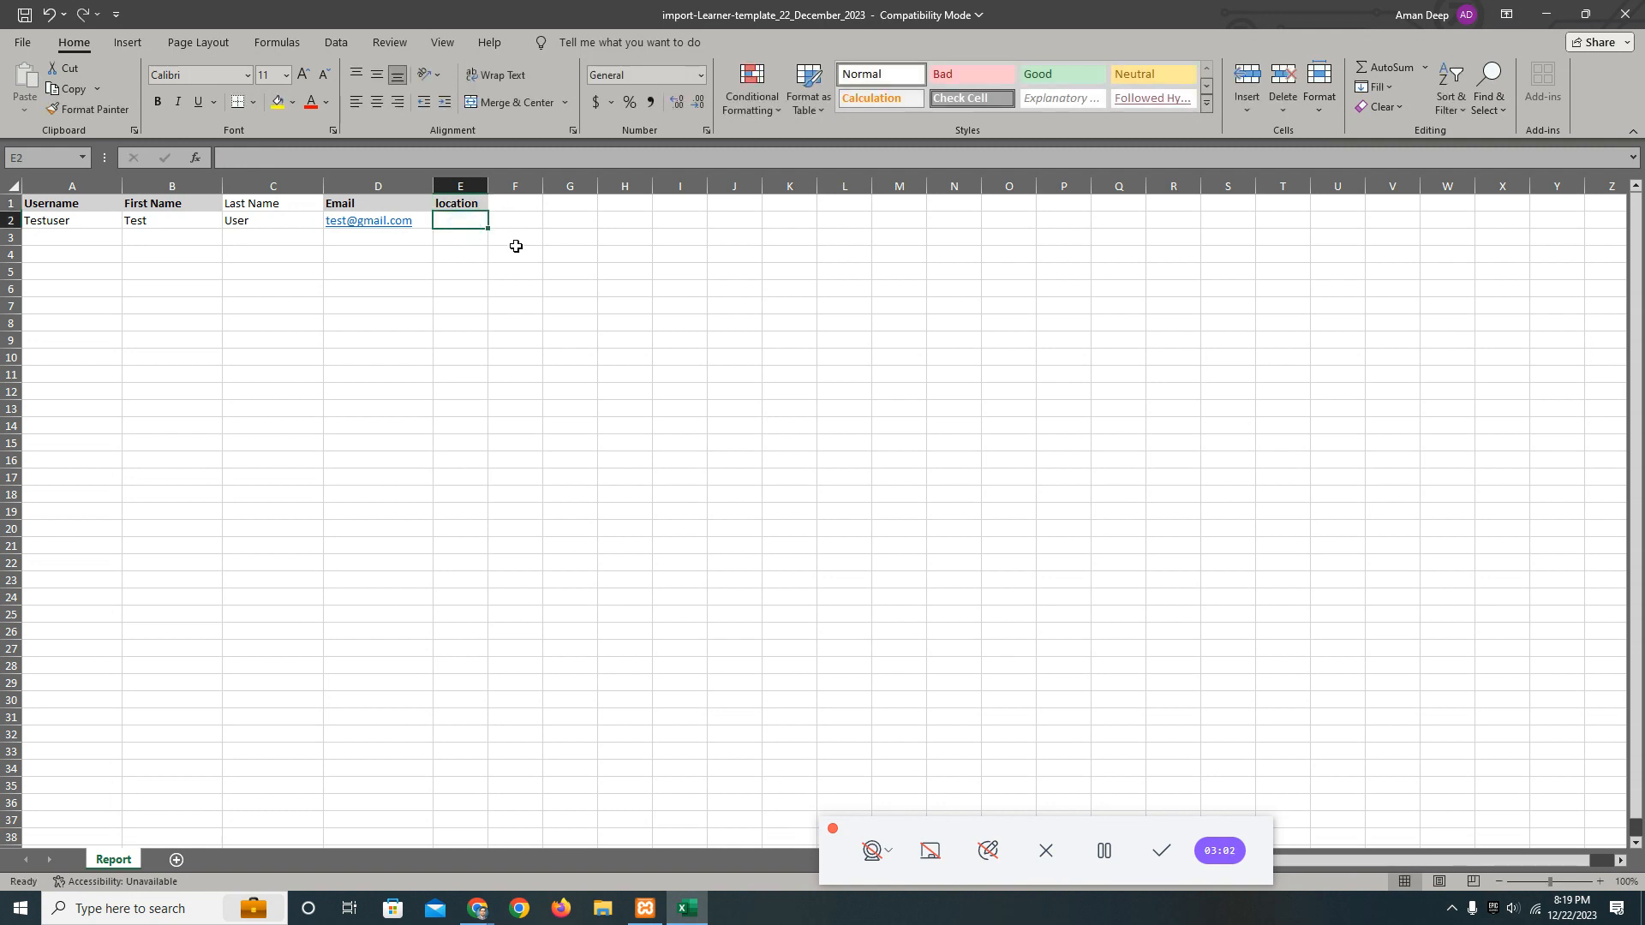
text(New Delhi)
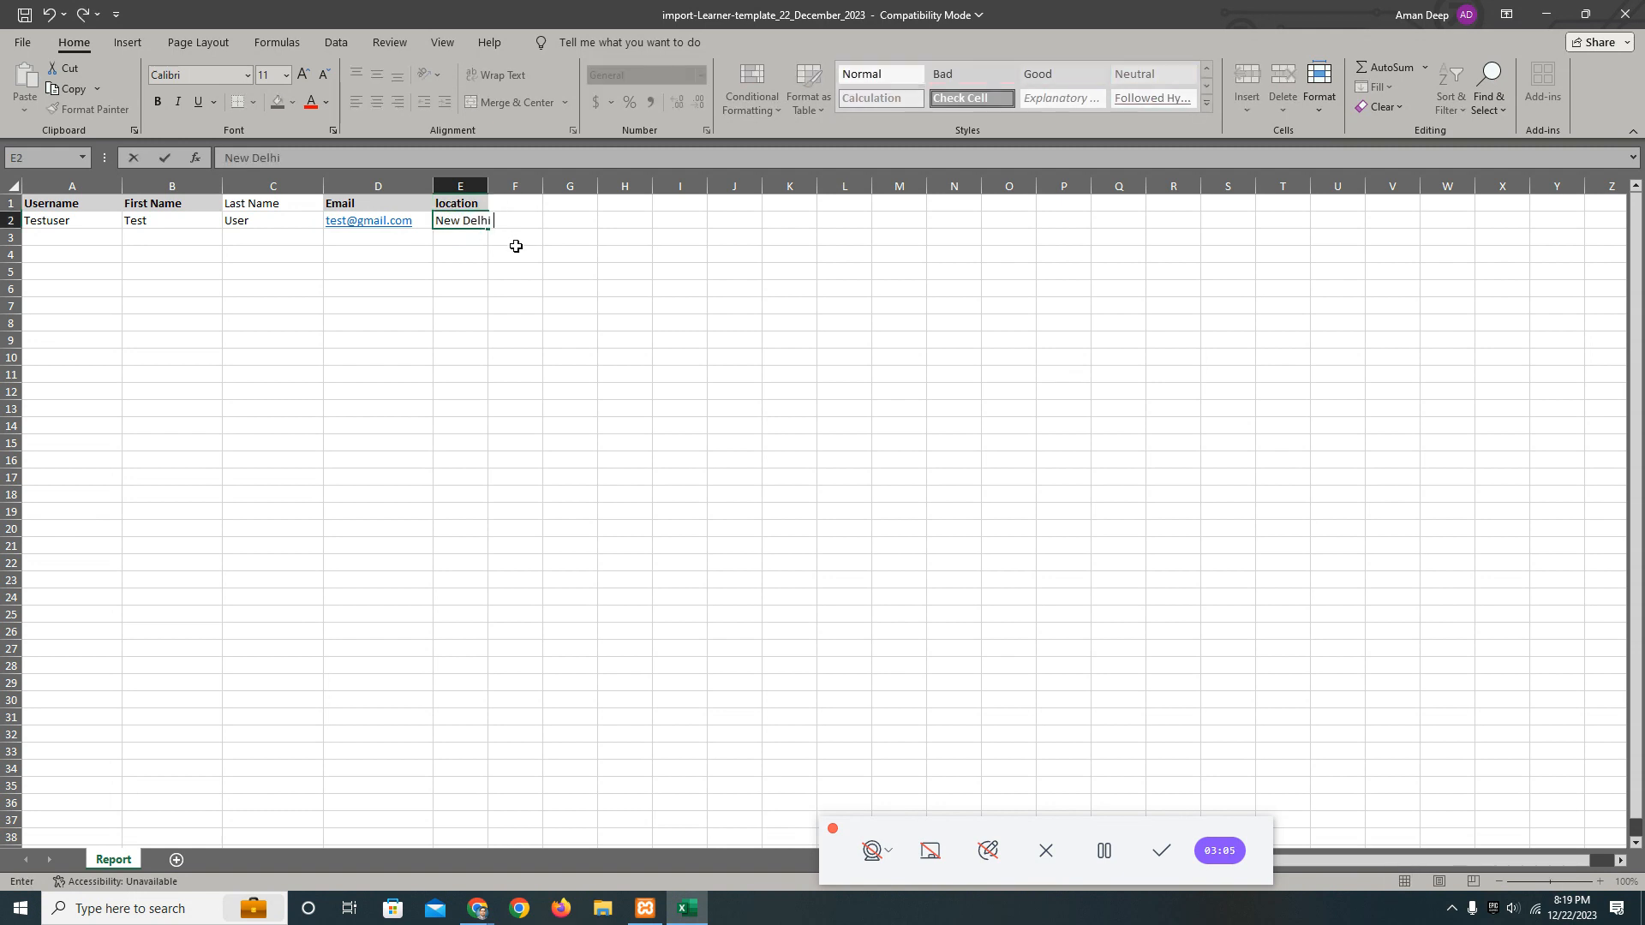
click(590, 306)
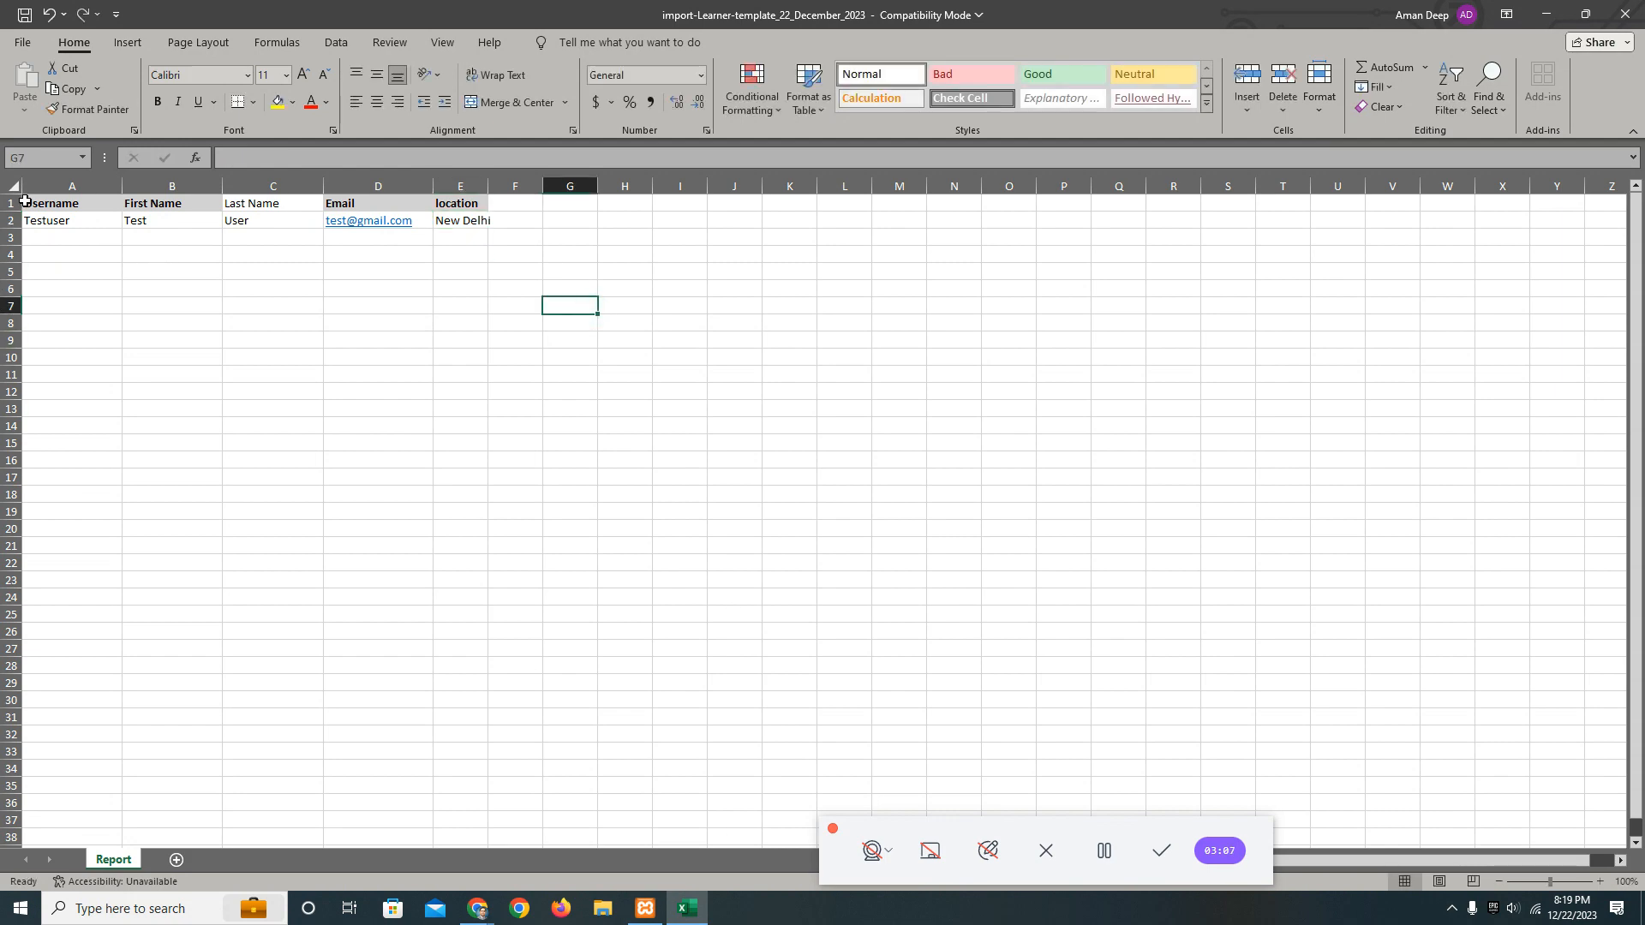
Save a copy of the workbook to the Desktop as import-Learner-template_22_December_2023 in CSV UTF-8 (Comma delimited) format.
click(22, 43)
click(75, 305)
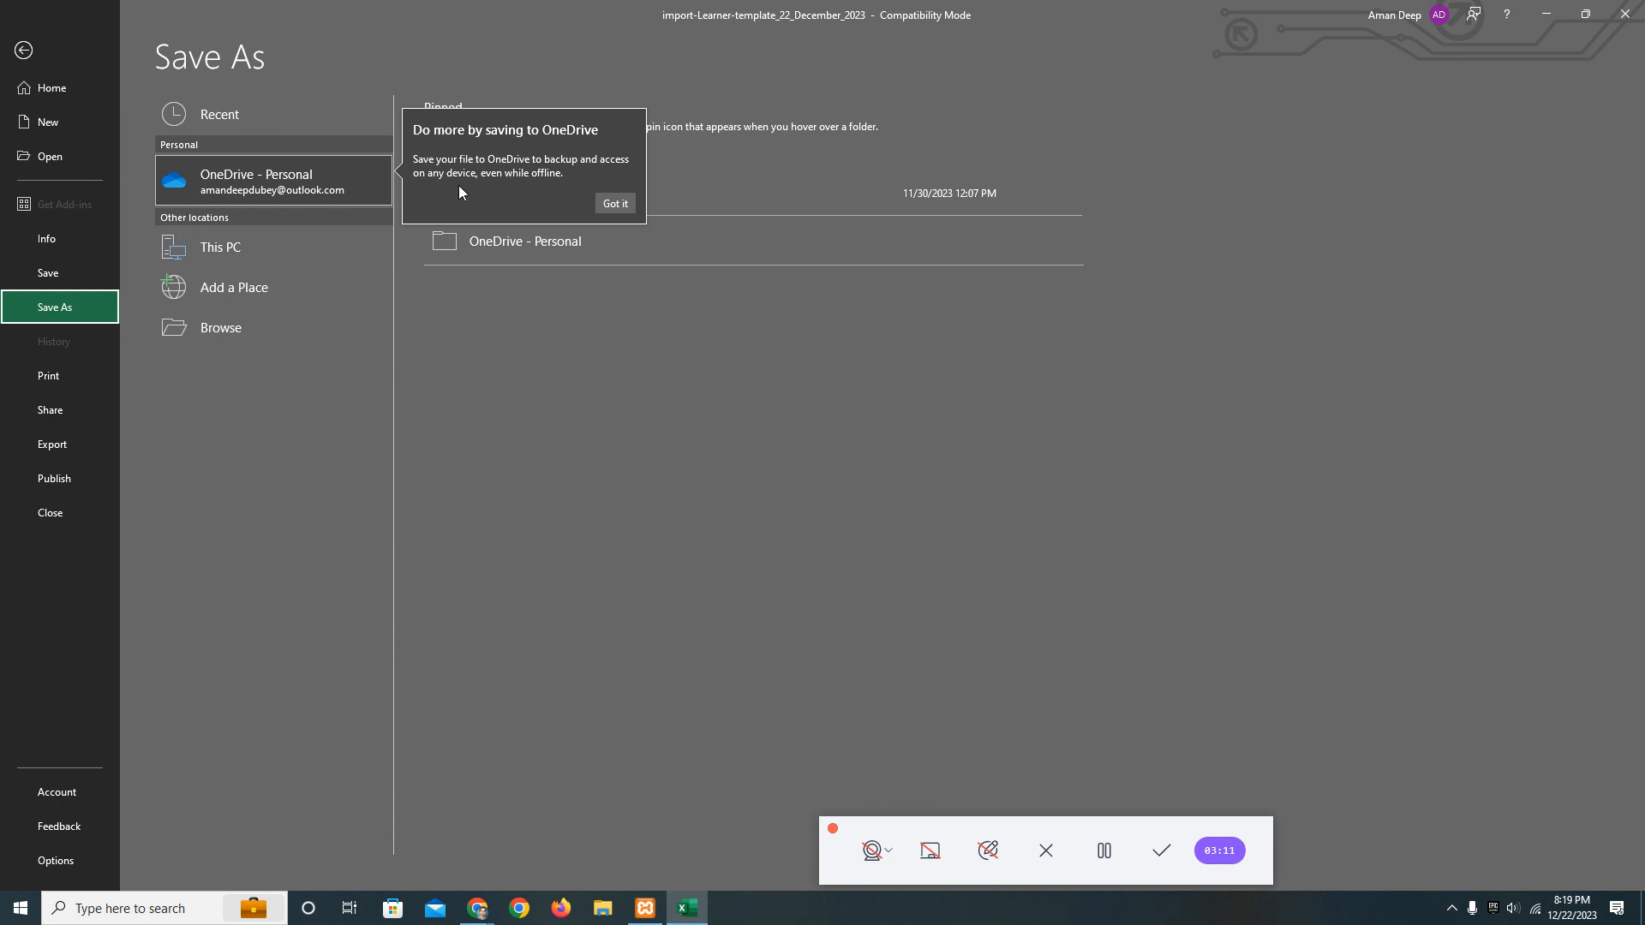
click(253, 245)
click(1071, 198)
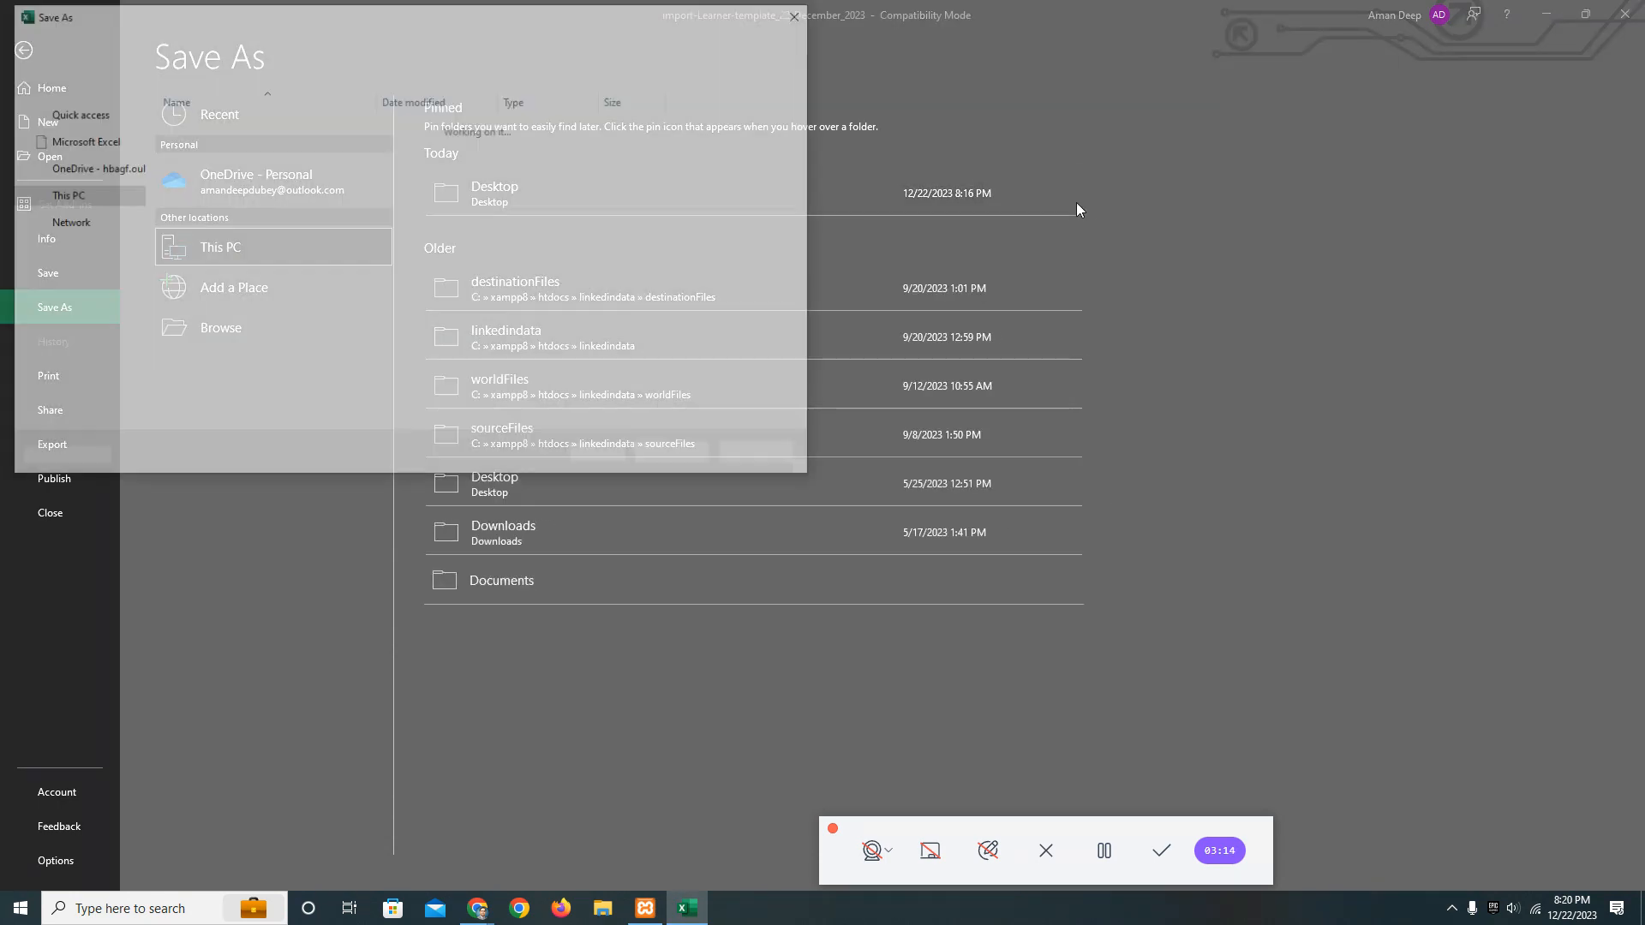
click(385, 371)
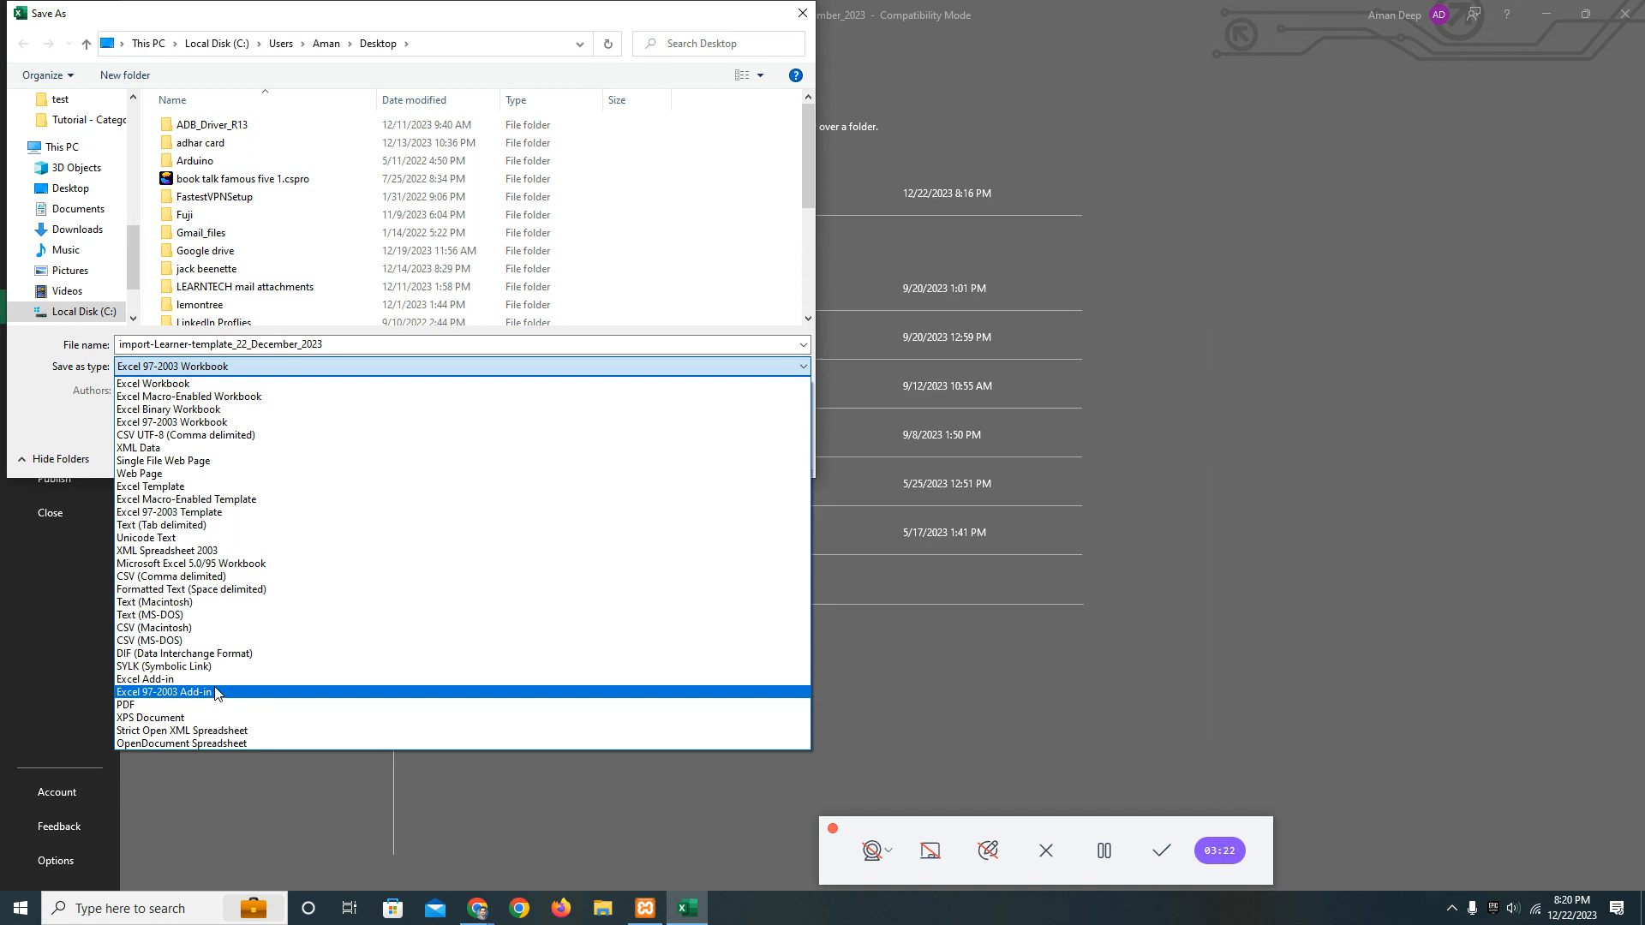
click(212, 641)
click(257, 367)
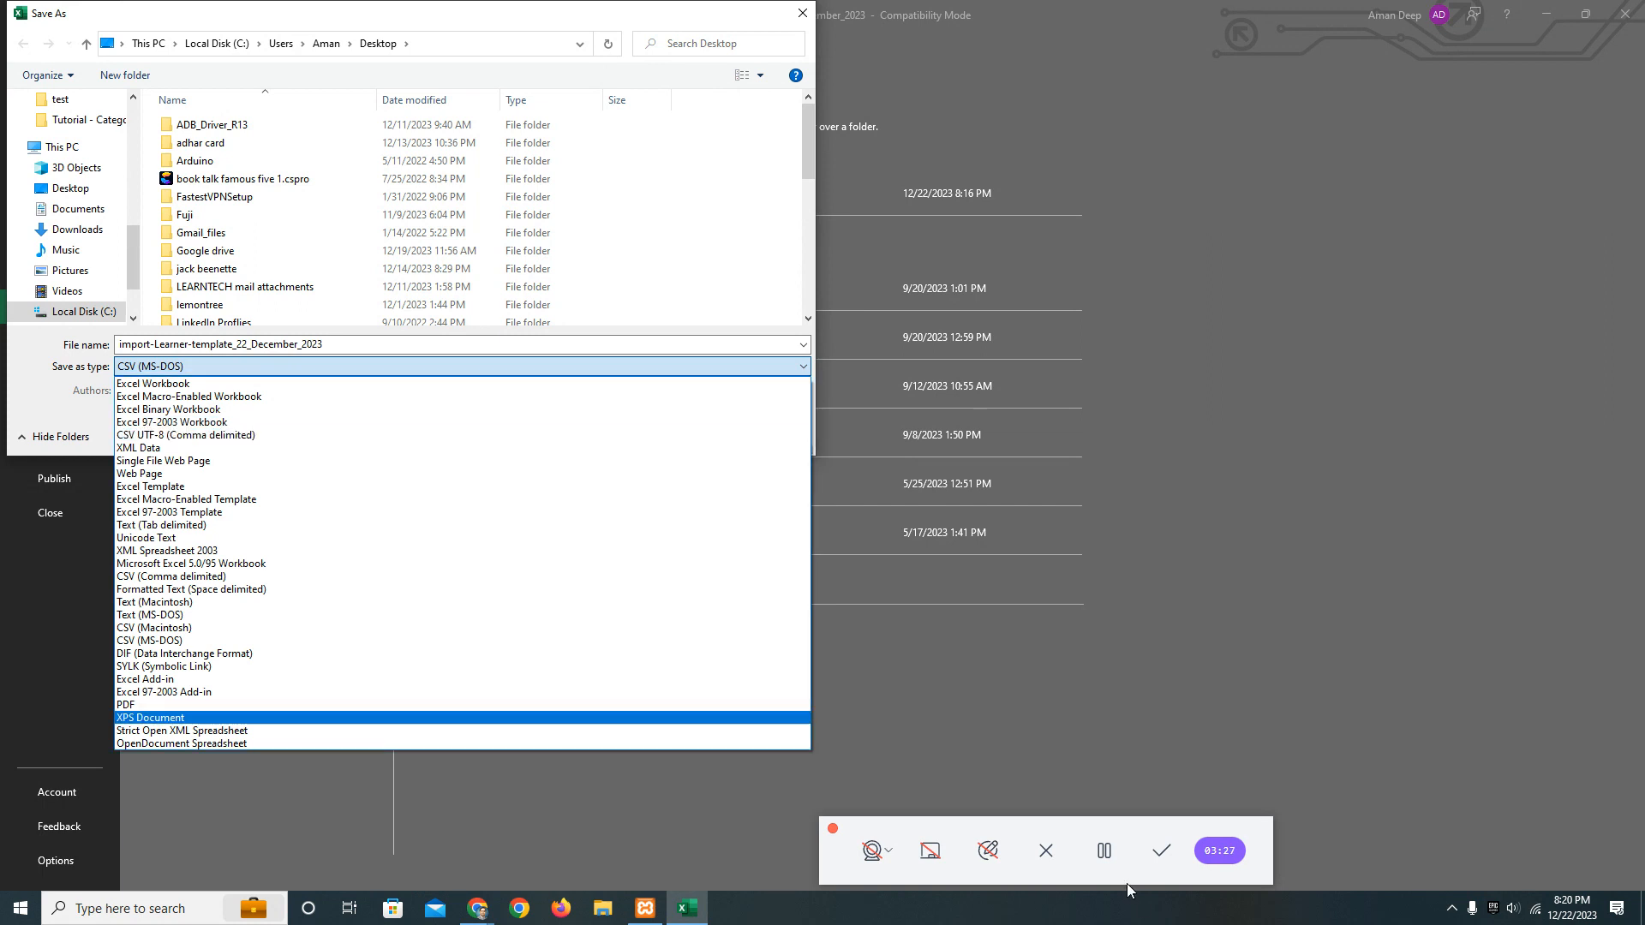
click(353, 434)
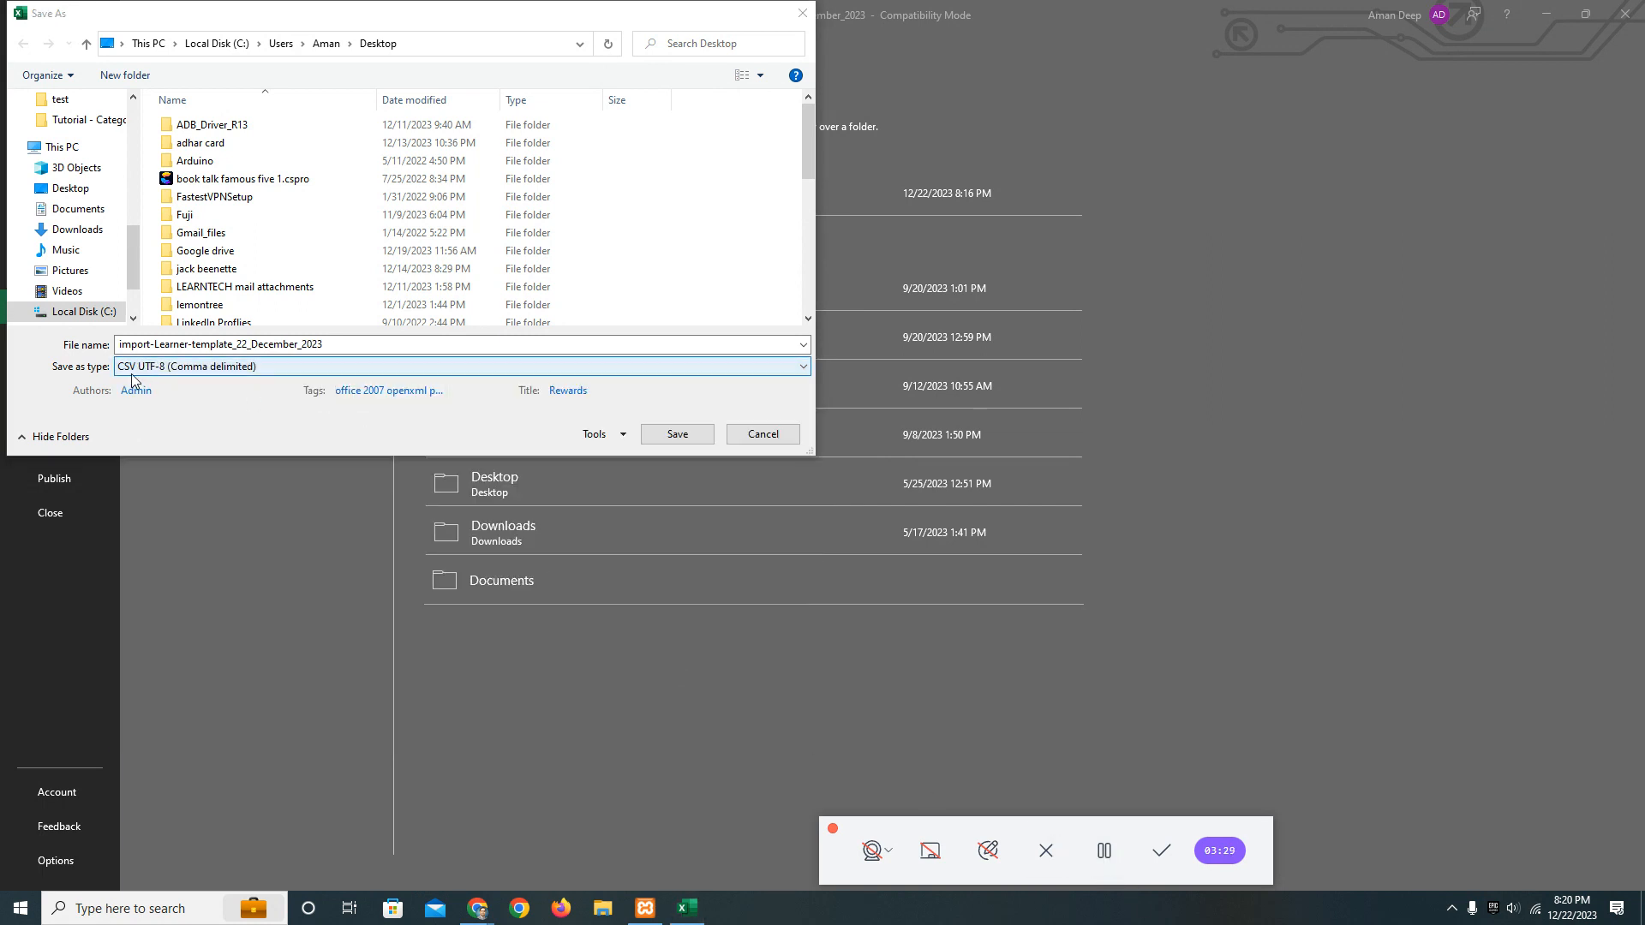
click(673, 434)
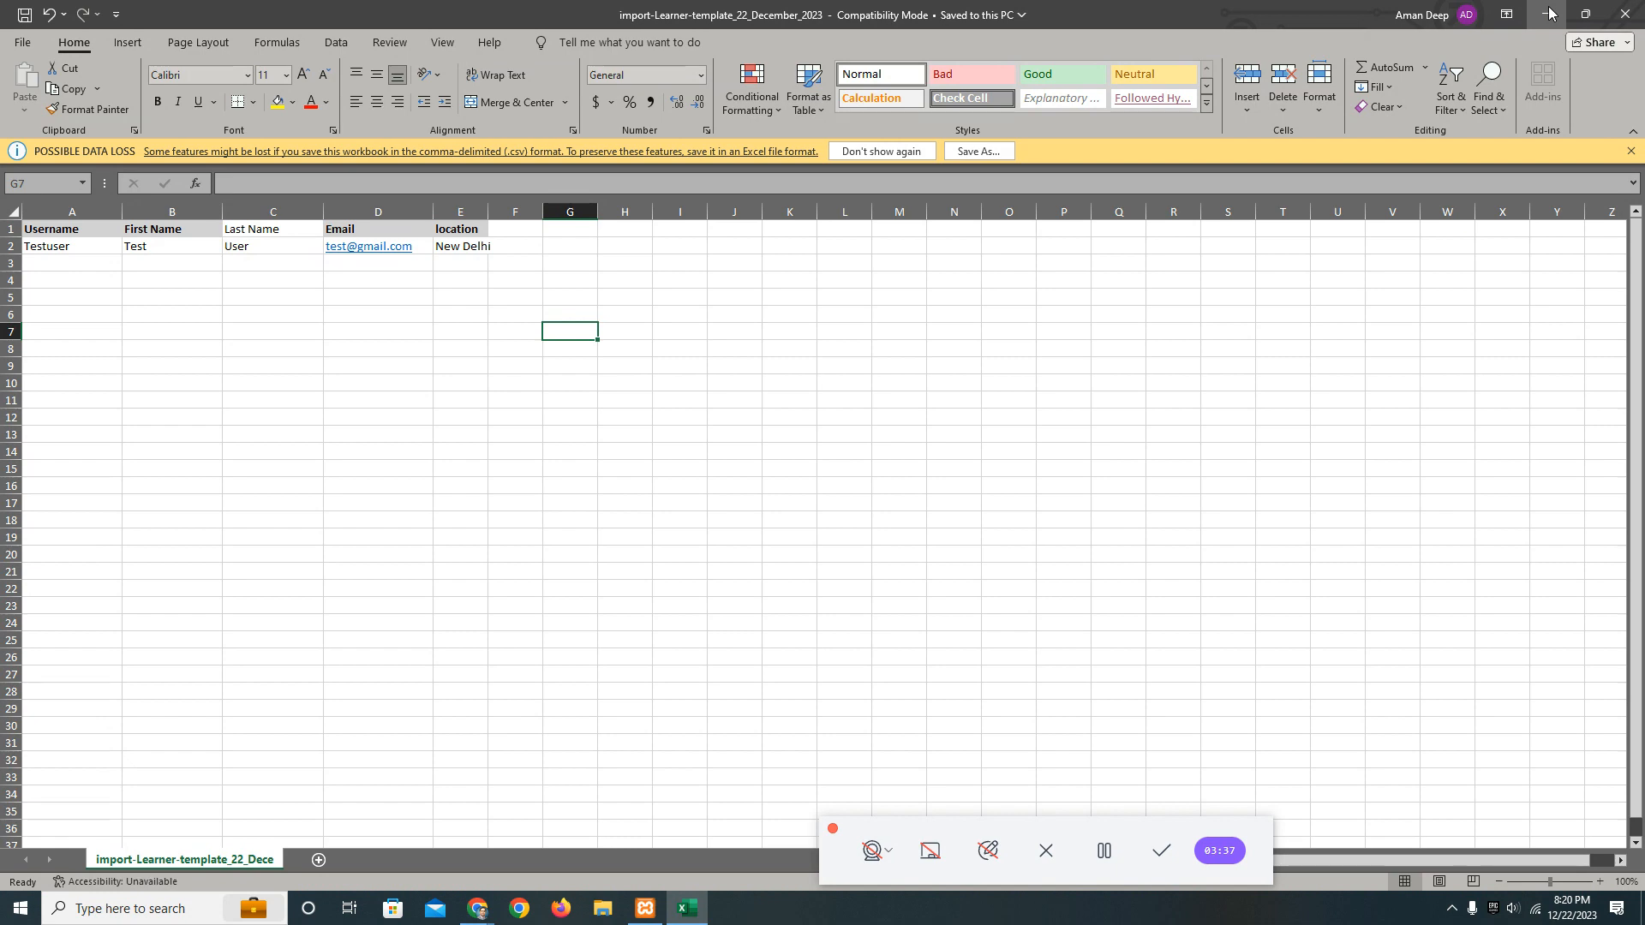
click(1105, 852)
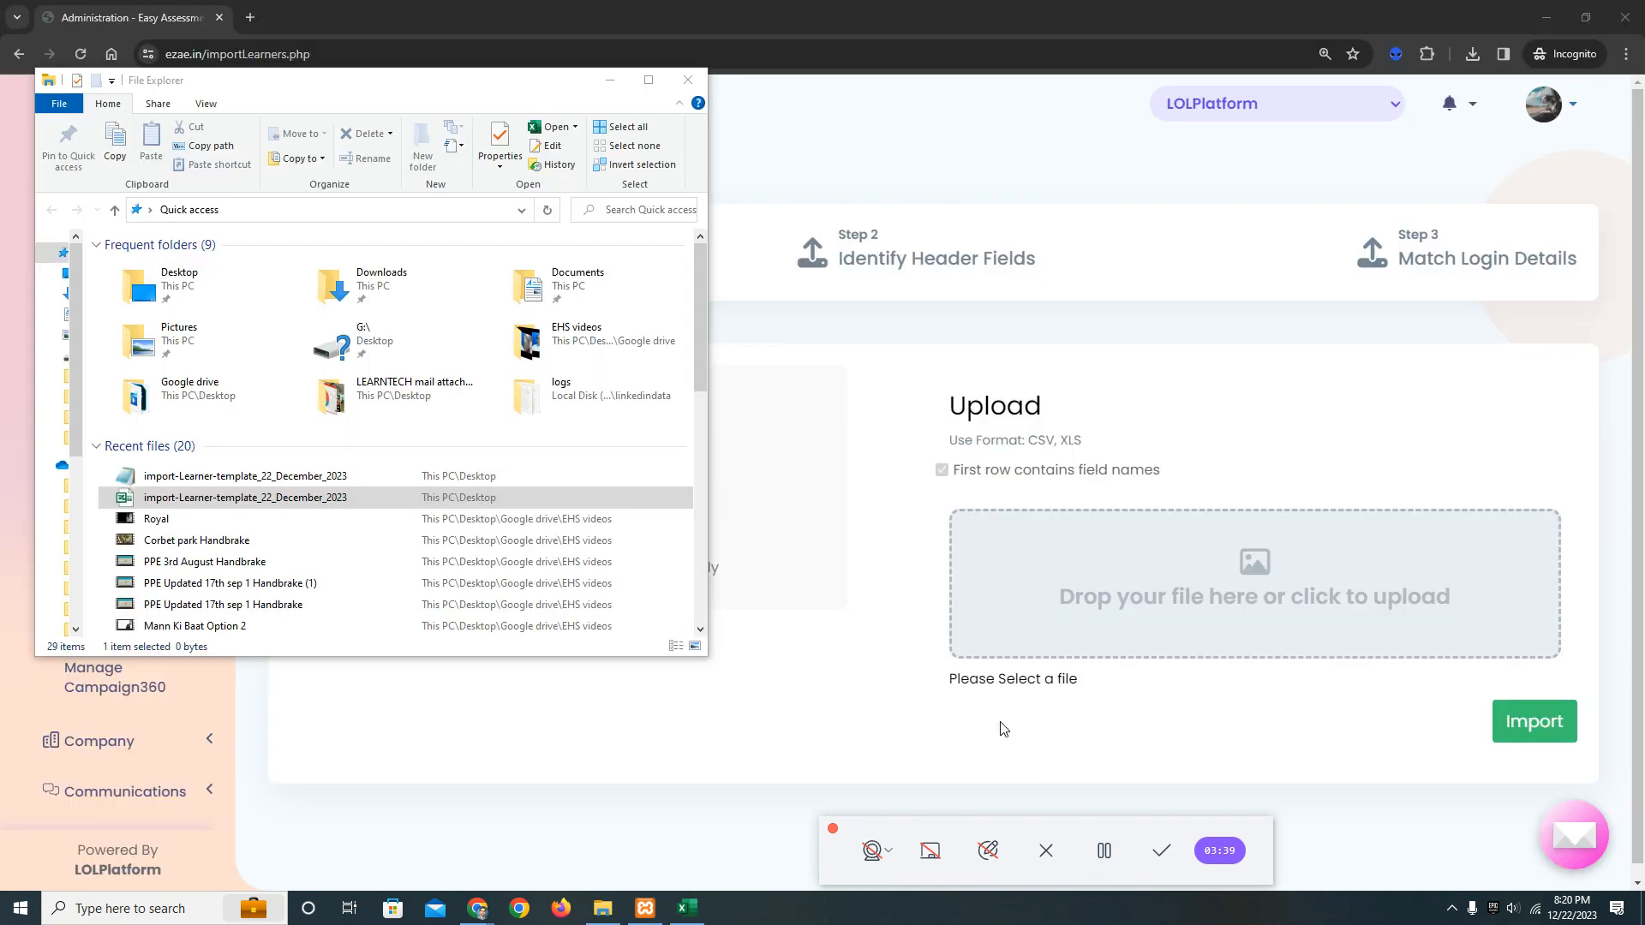
click(221, 505)
click(1261, 598)
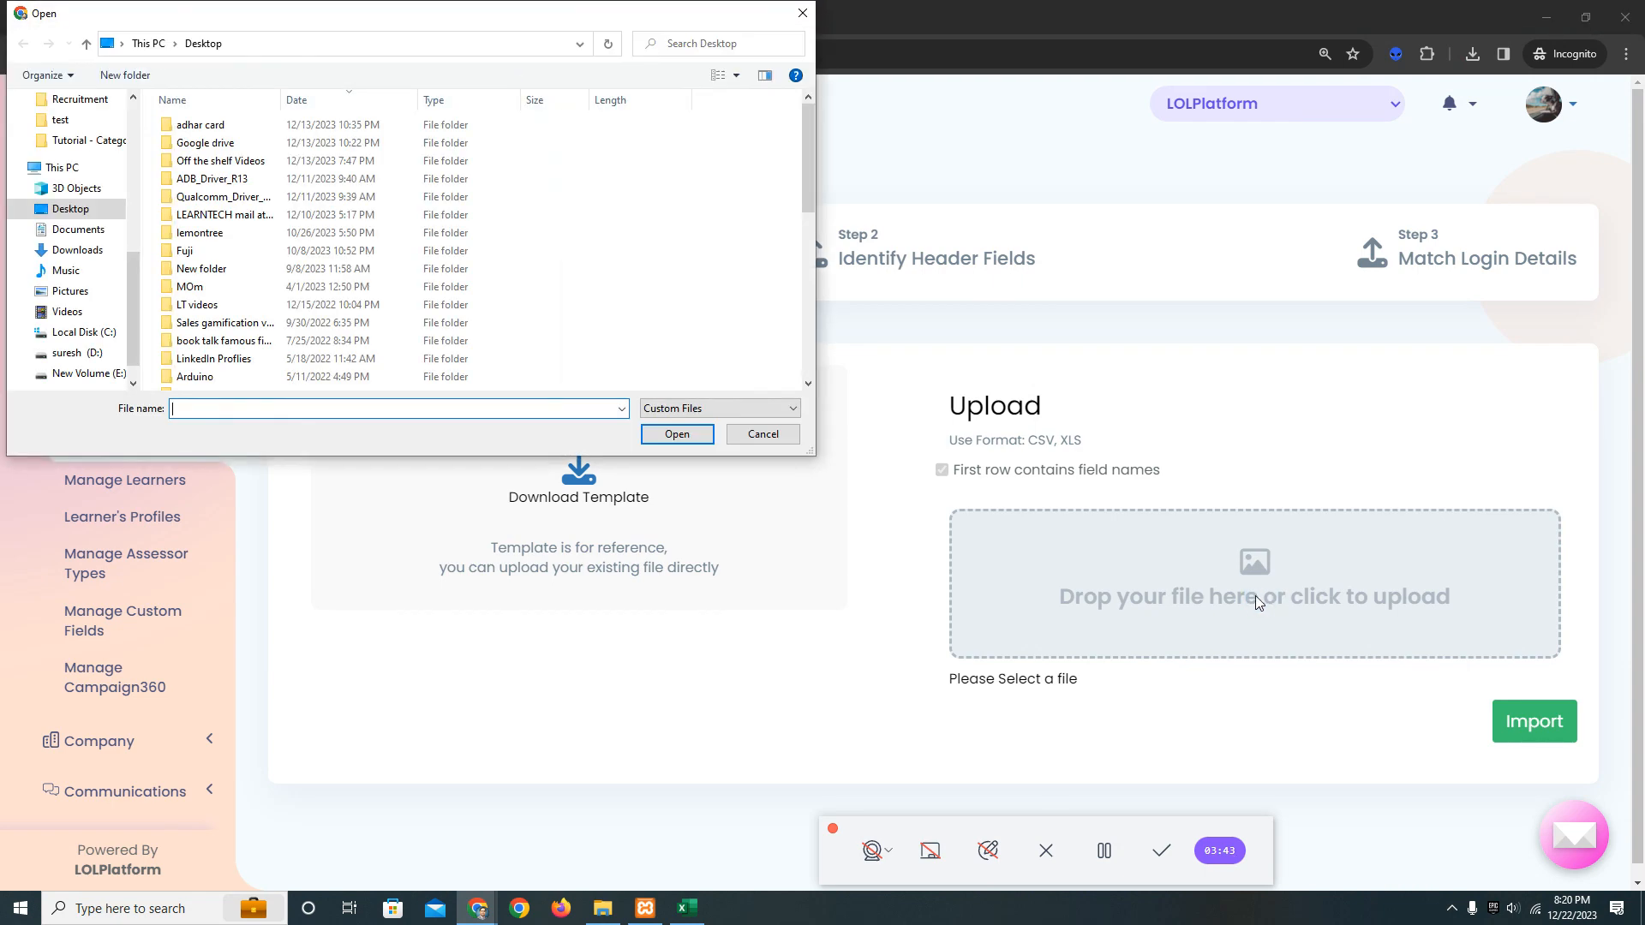
click(793, 13)
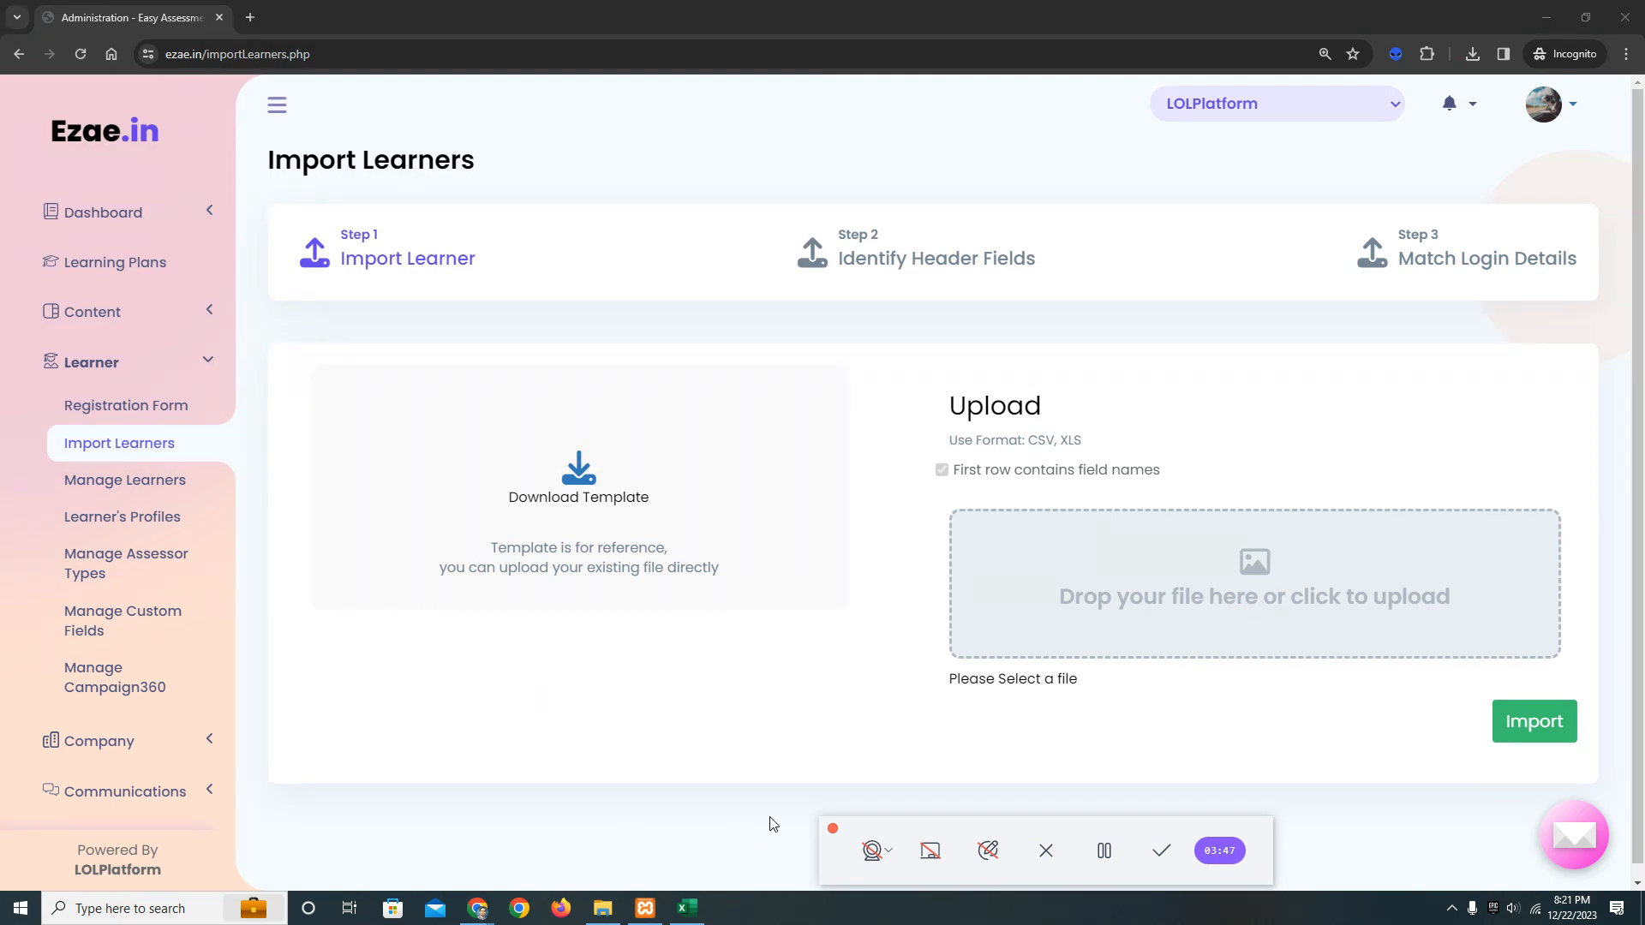
Attach the Excel file import-Learner-template_22_December_2023 from File Explorer to the upload area and import it.
key(alt+Tab)
key(alt+Tab)
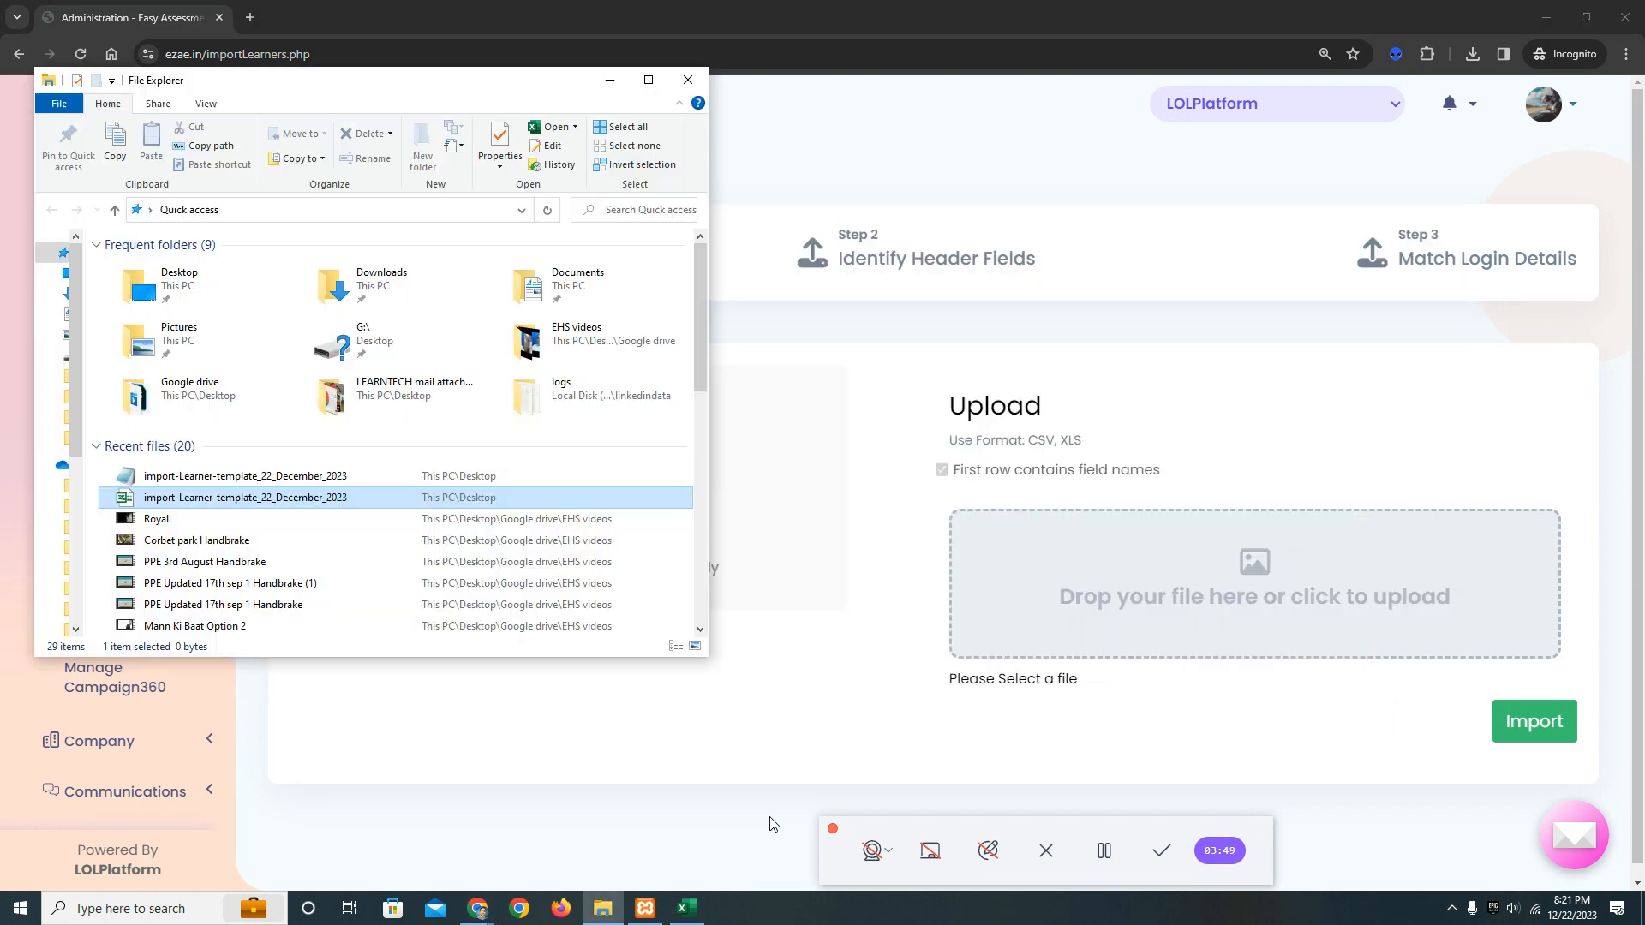
drag(312, 501, 1201, 617)
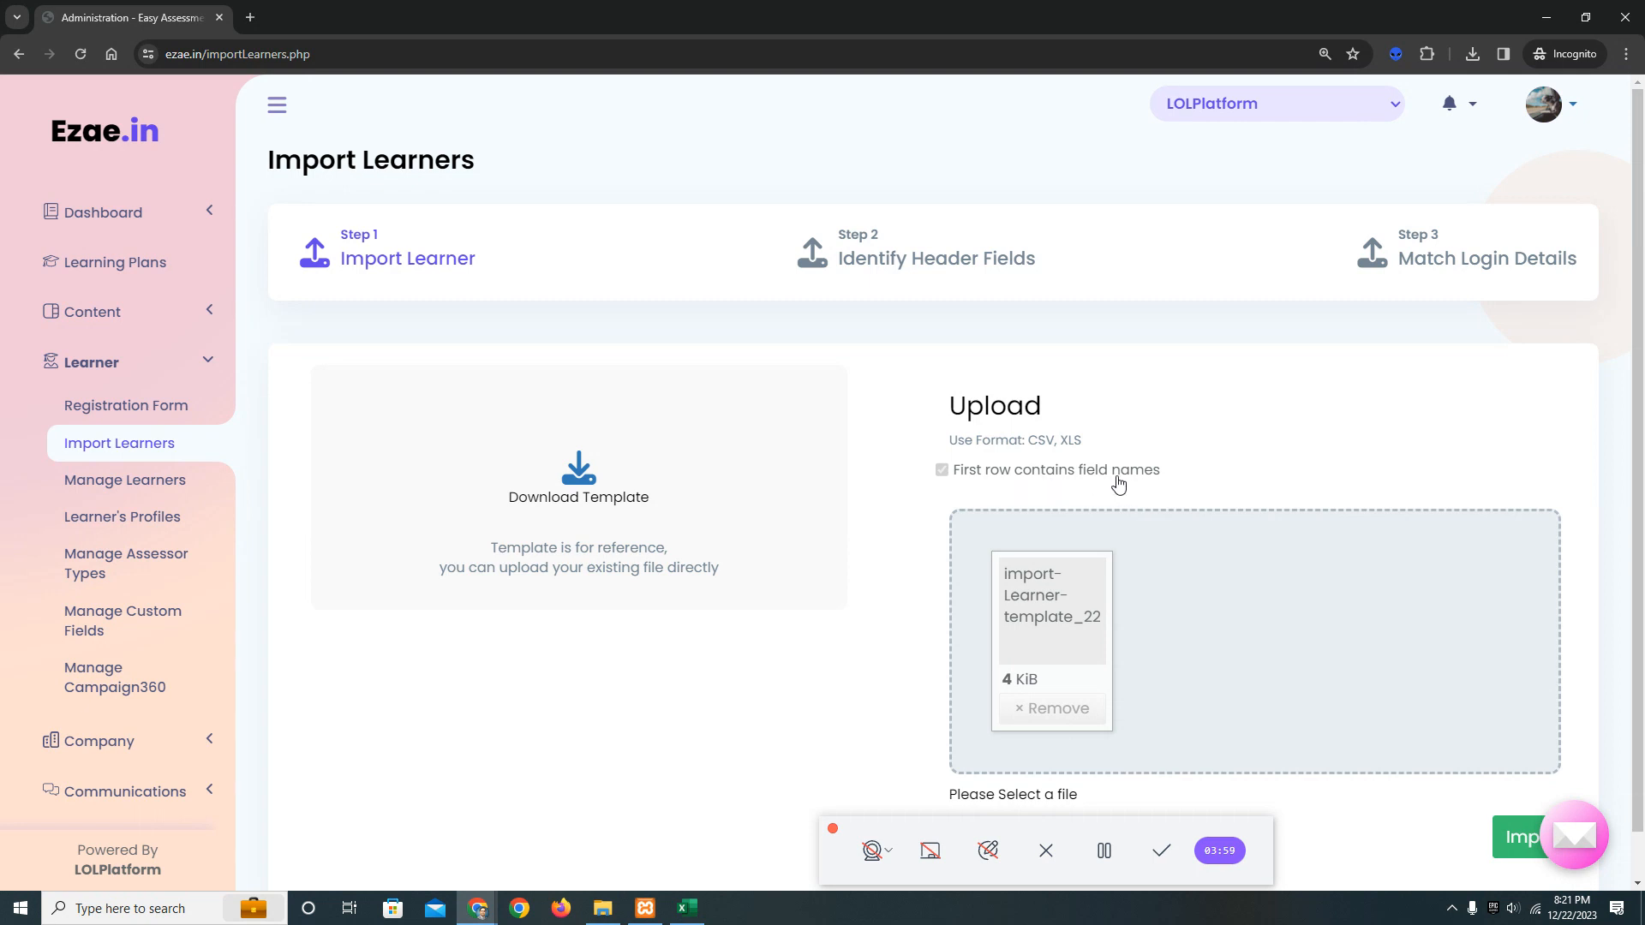
scroll(1198, 482, down, 1)
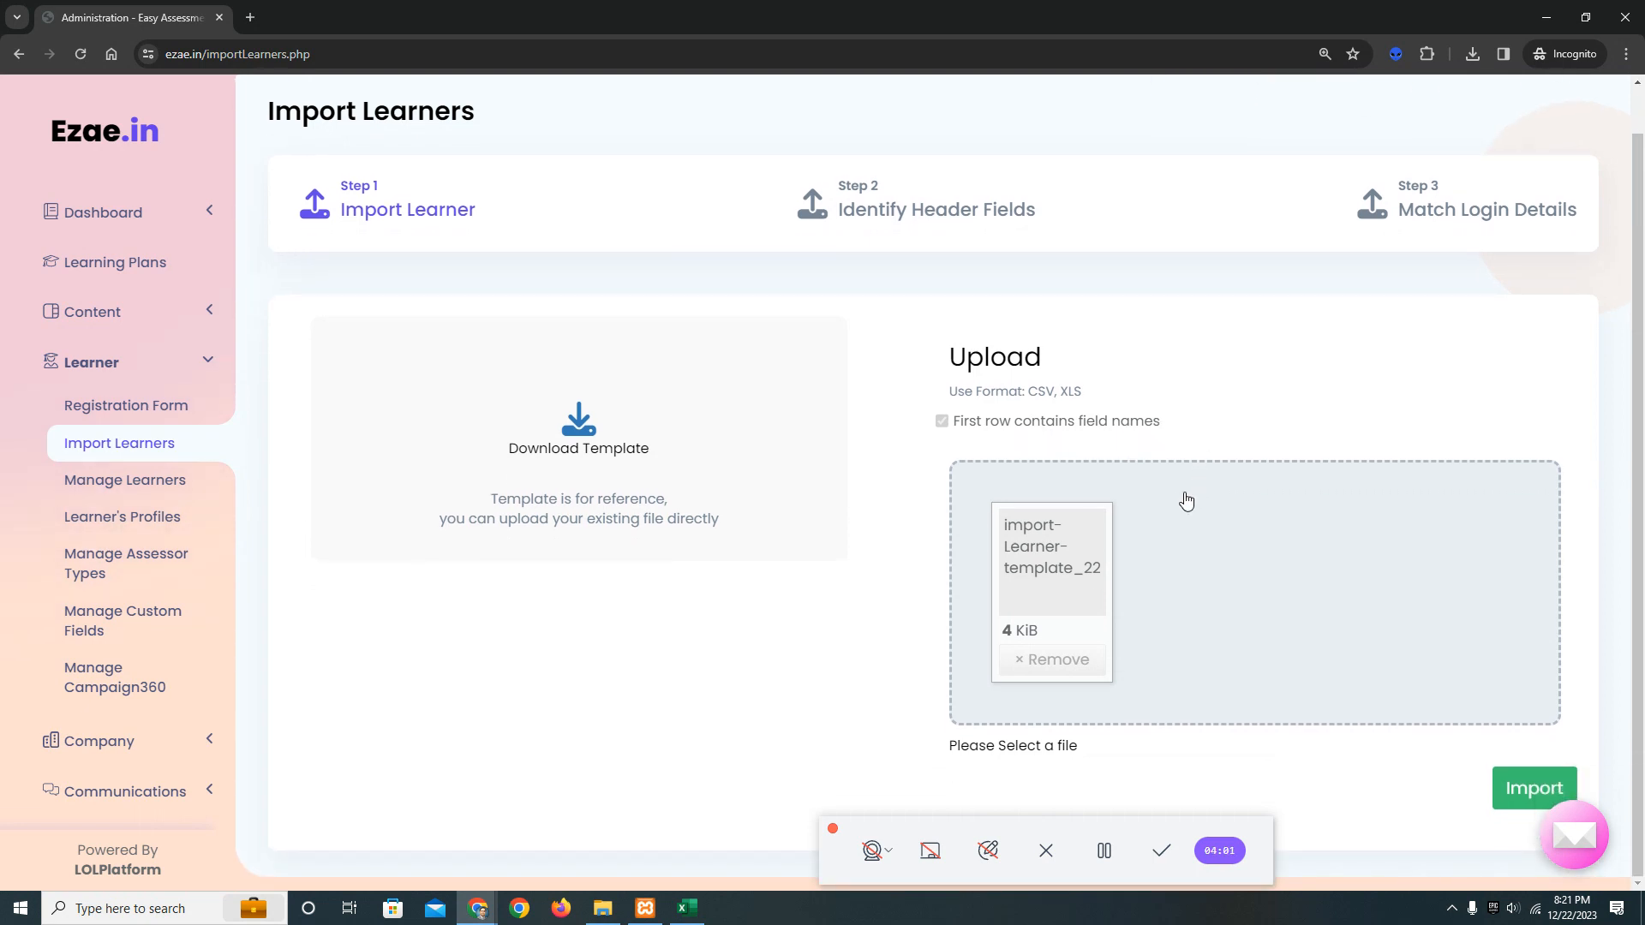
click(1536, 788)
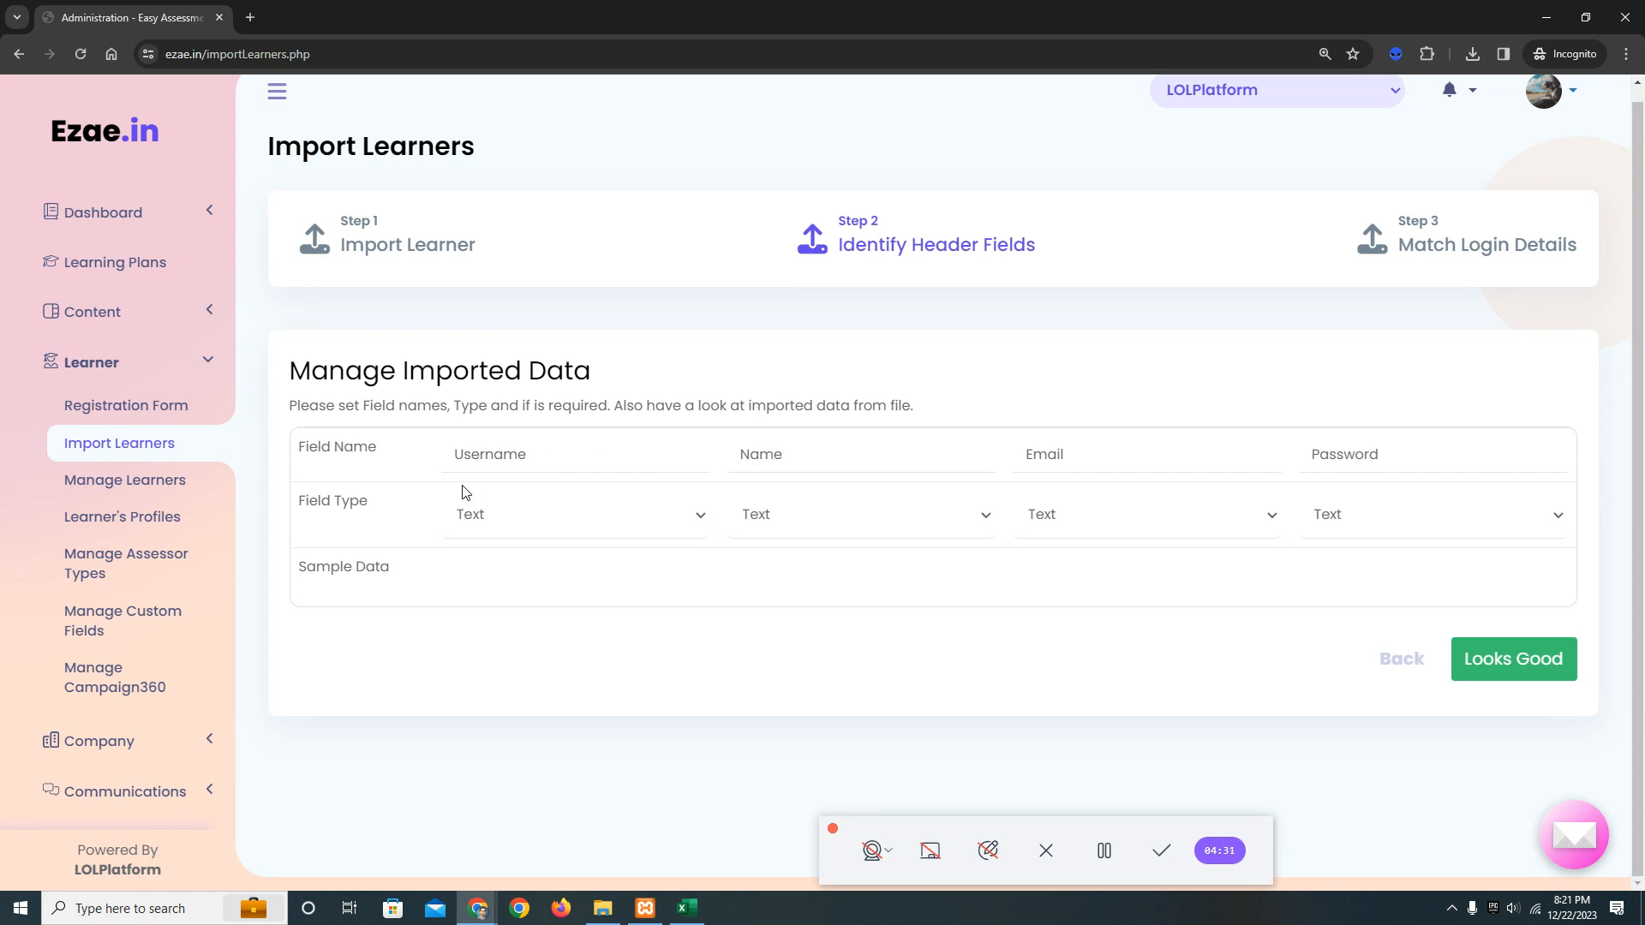
Check the field names and type options under Manage Imported Data and set the Email column's field type to Email.
click(578, 465)
click(342, 507)
click(976, 516)
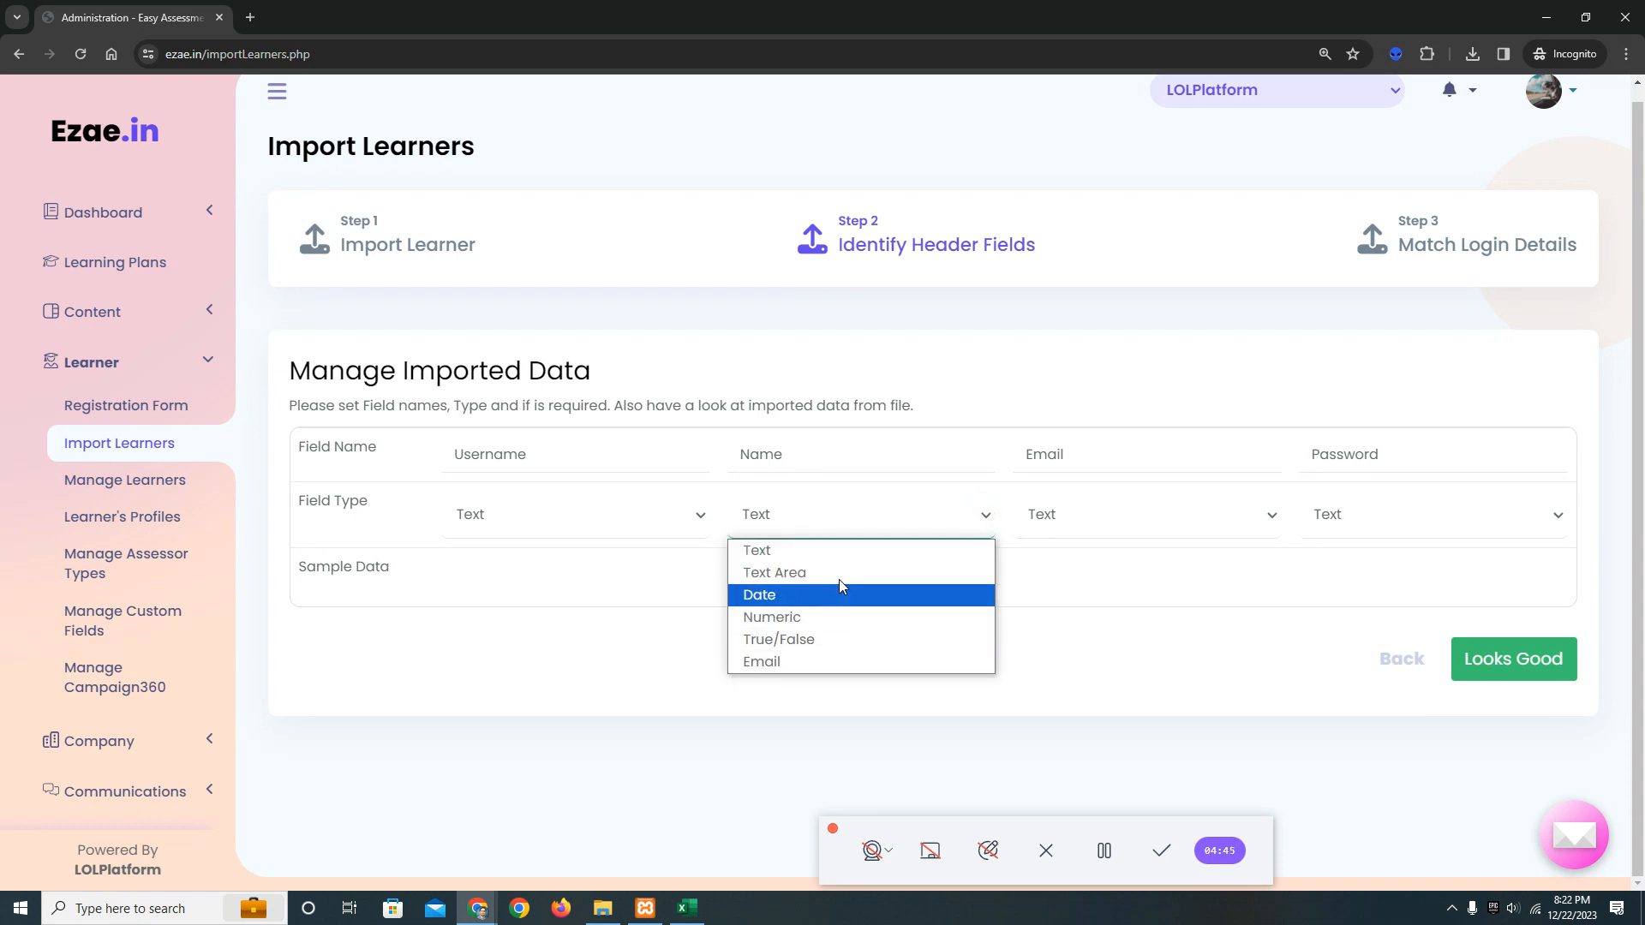
click(850, 526)
click(1143, 463)
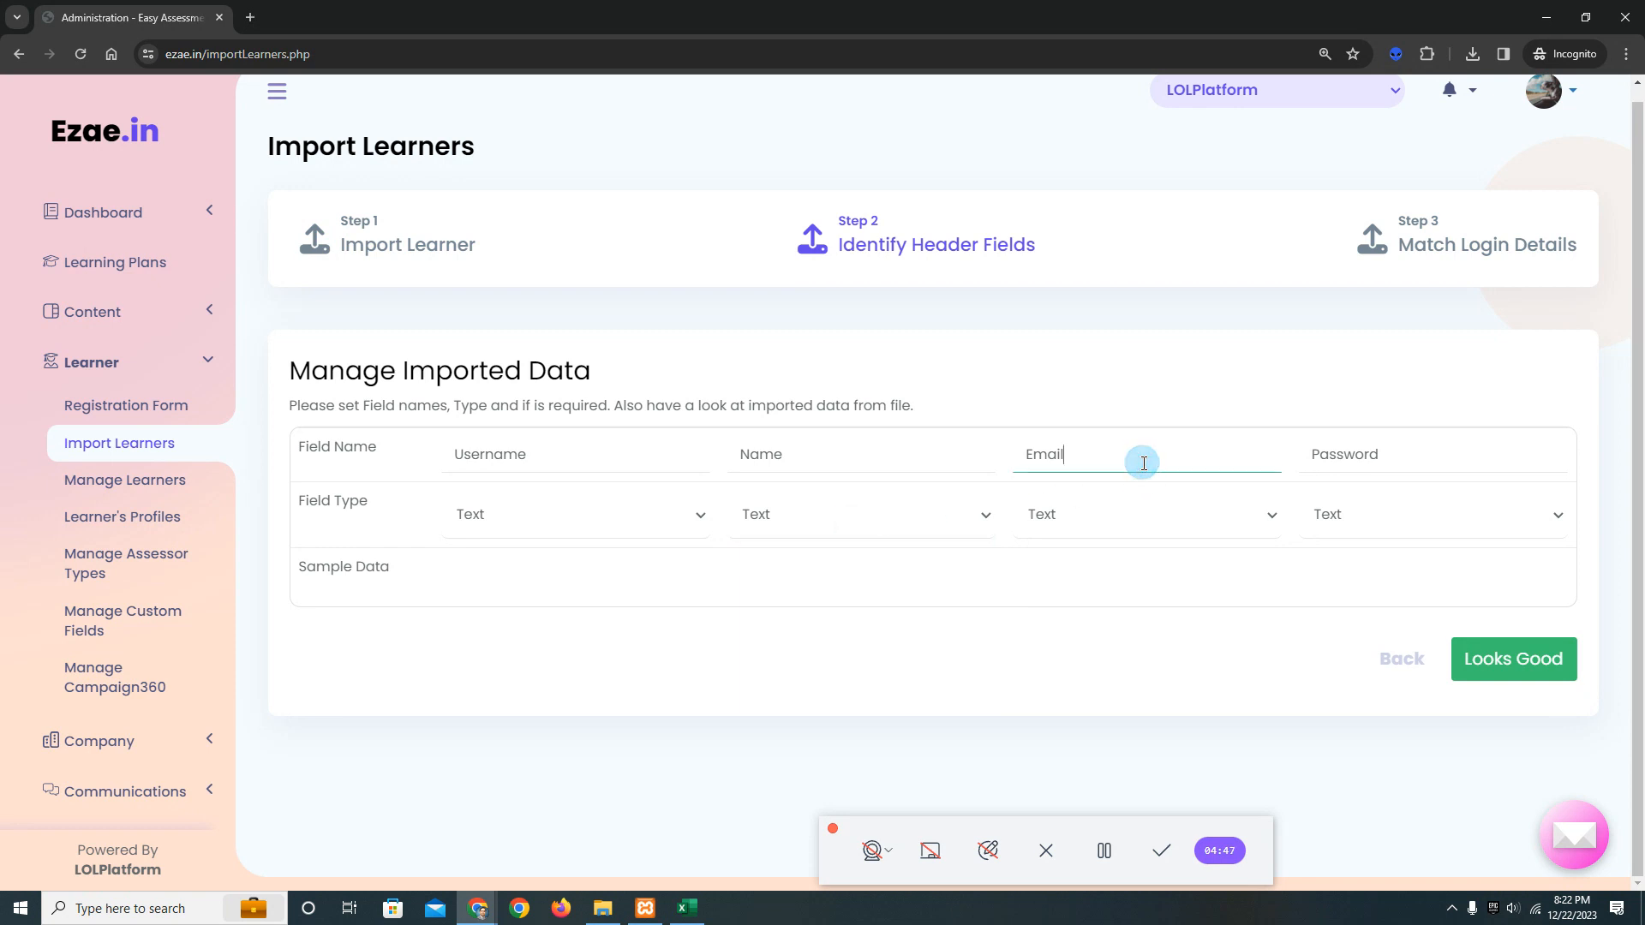
click(1273, 515)
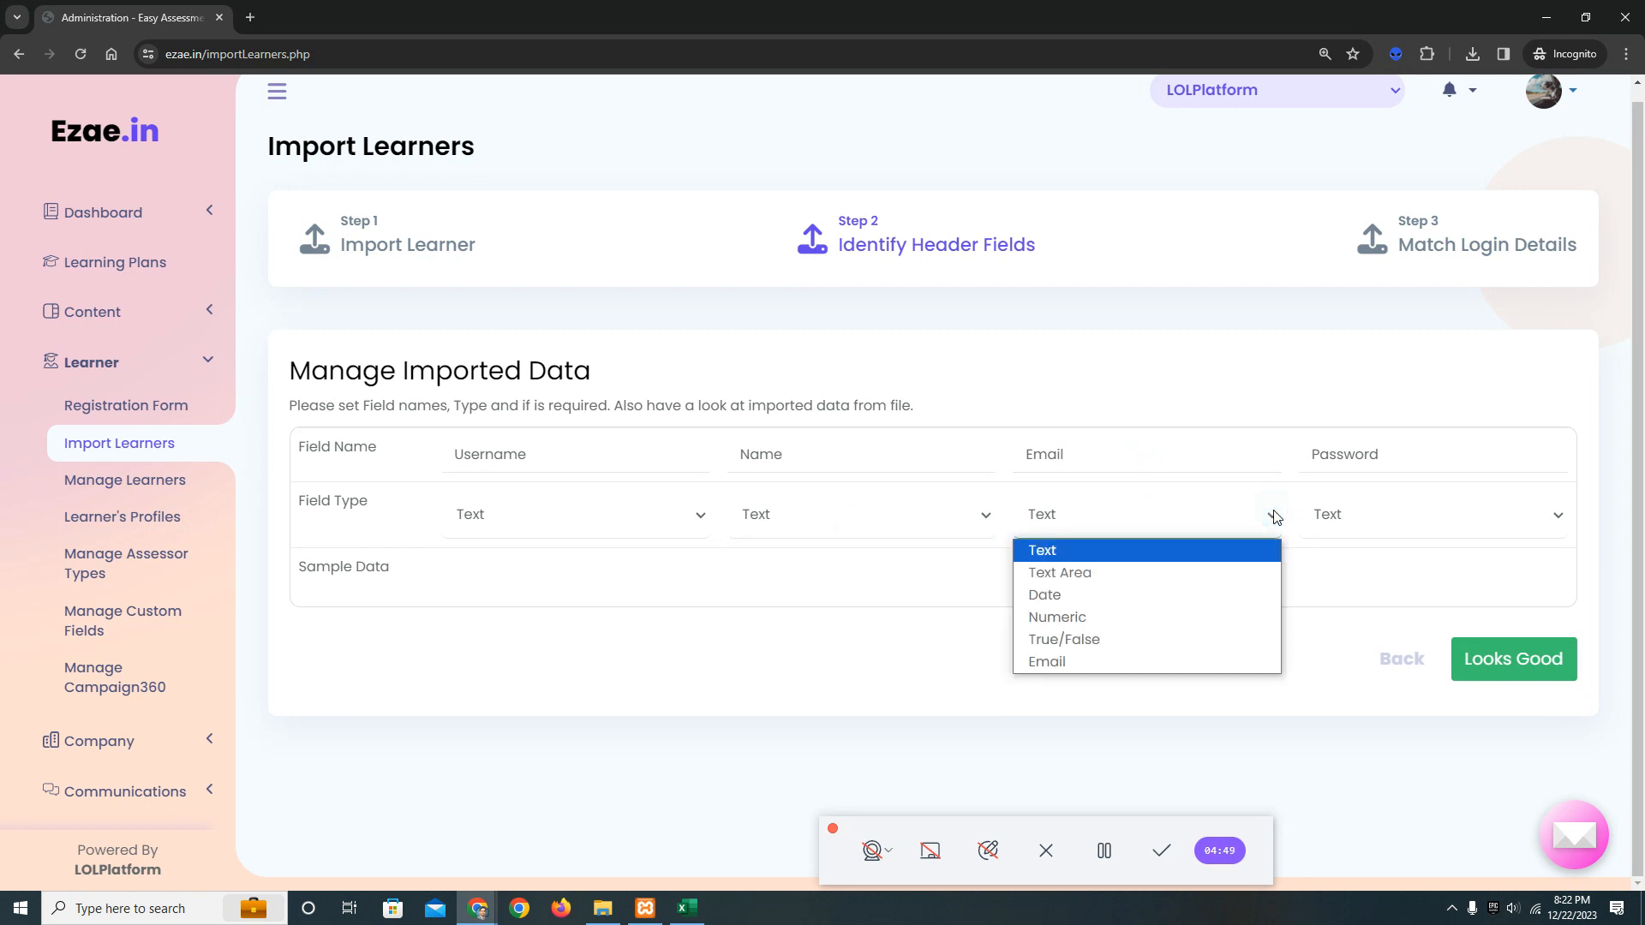
click(1109, 660)
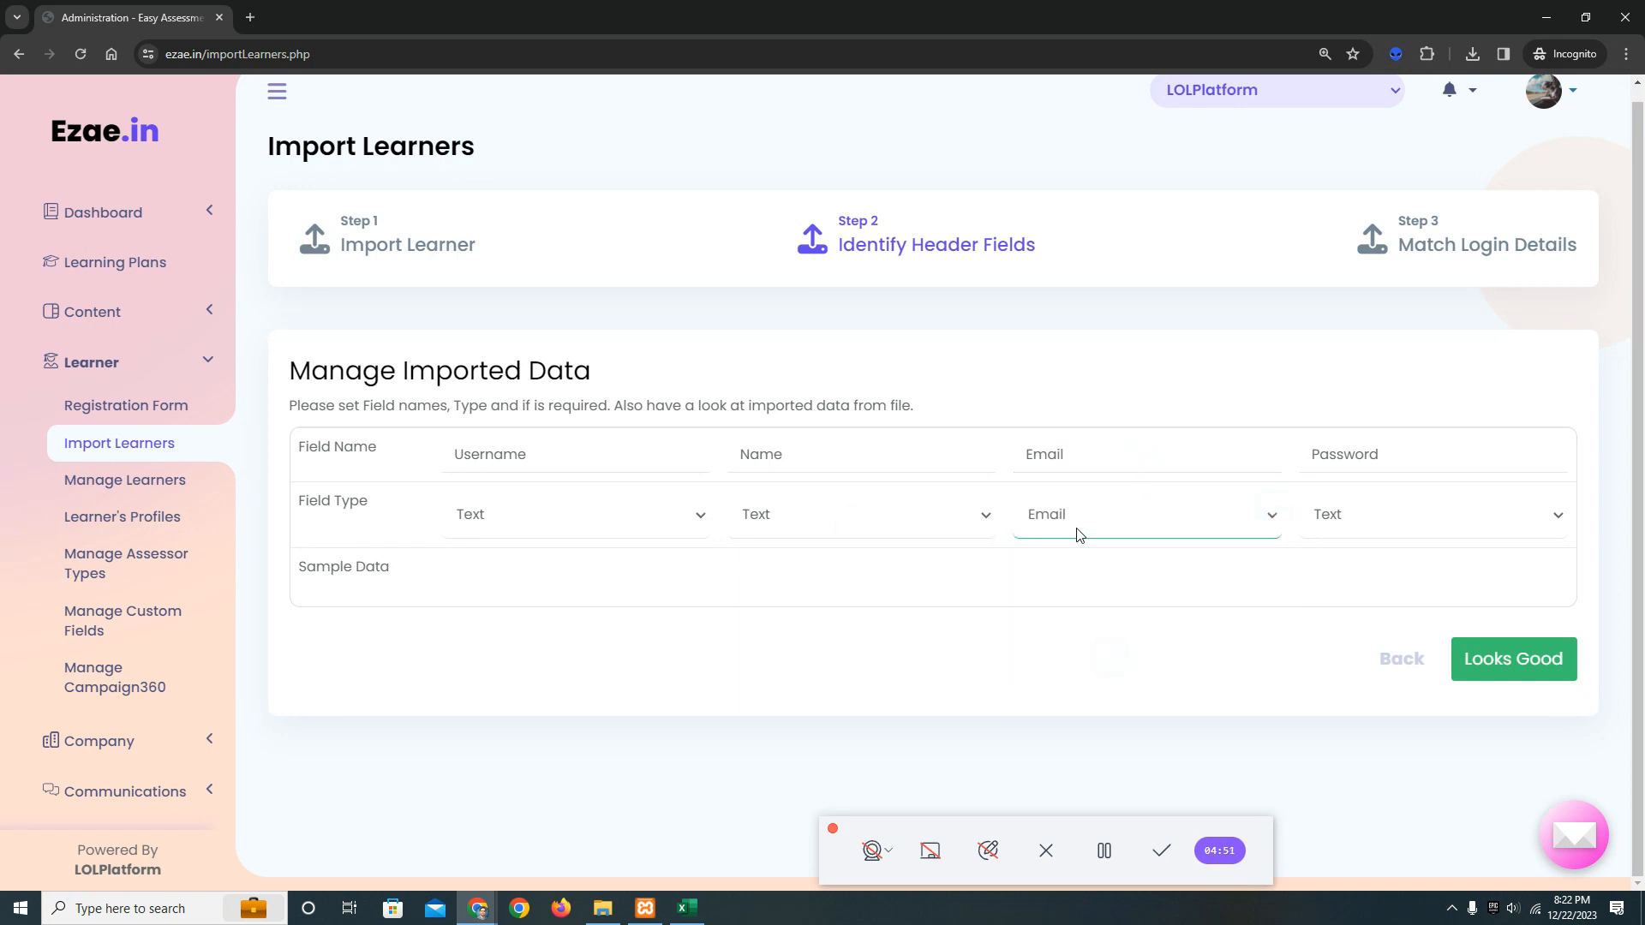
click(1413, 455)
click(1103, 851)
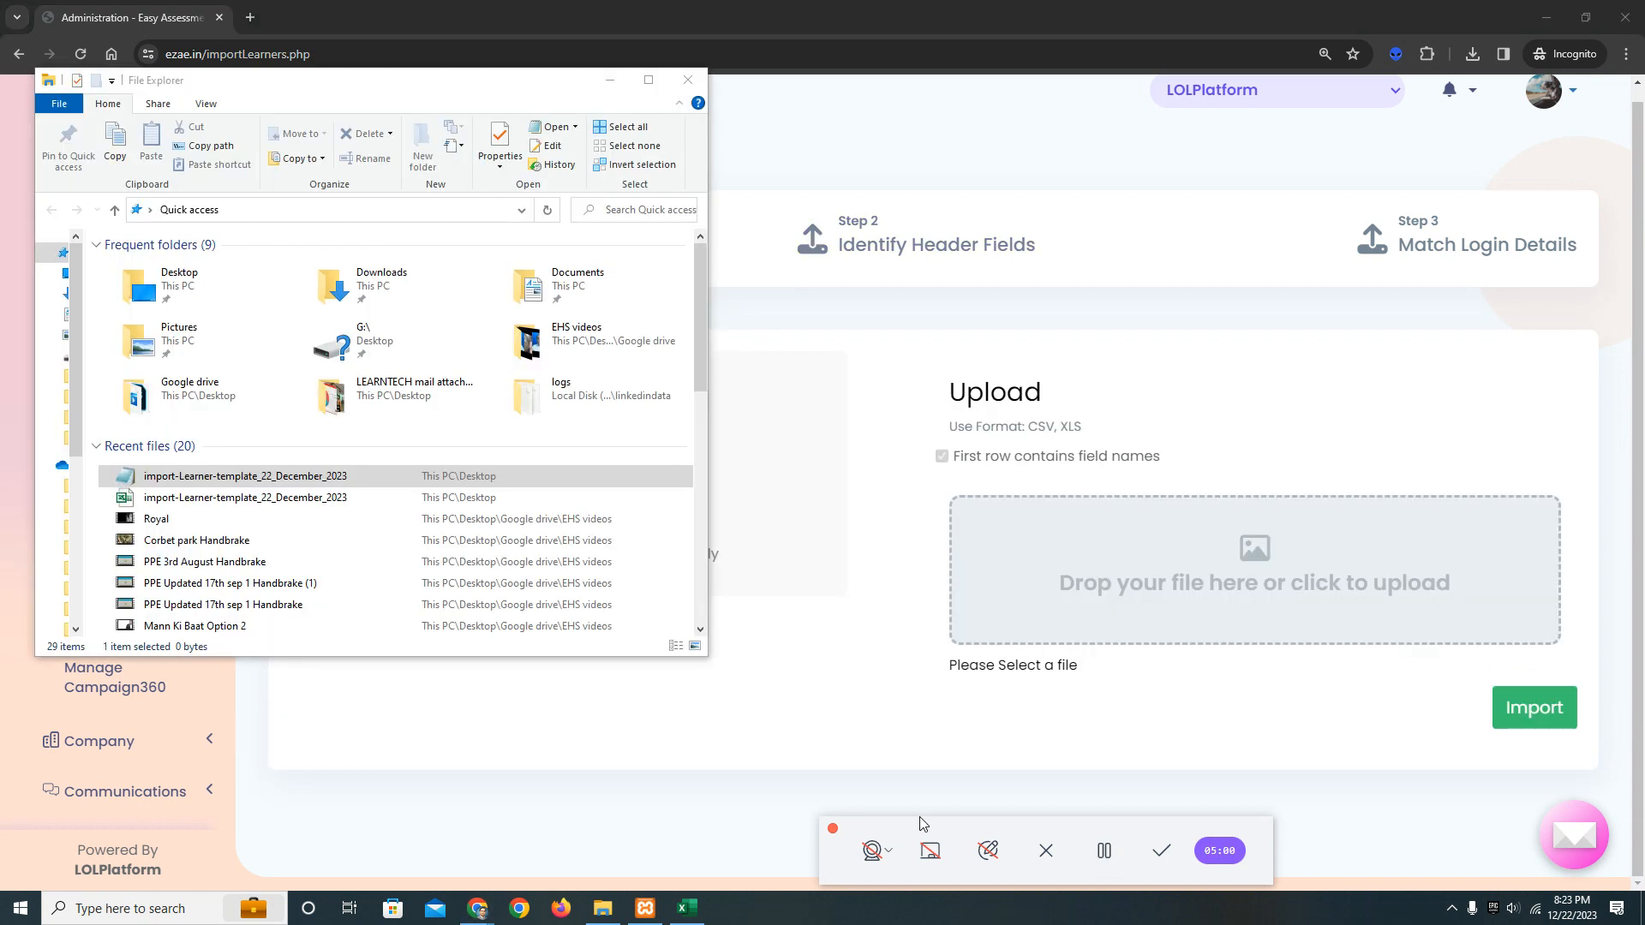
Attach the CSV file import-Learner-template_22_December_2023 from File Explorer to the learner upload area.
click(216, 480)
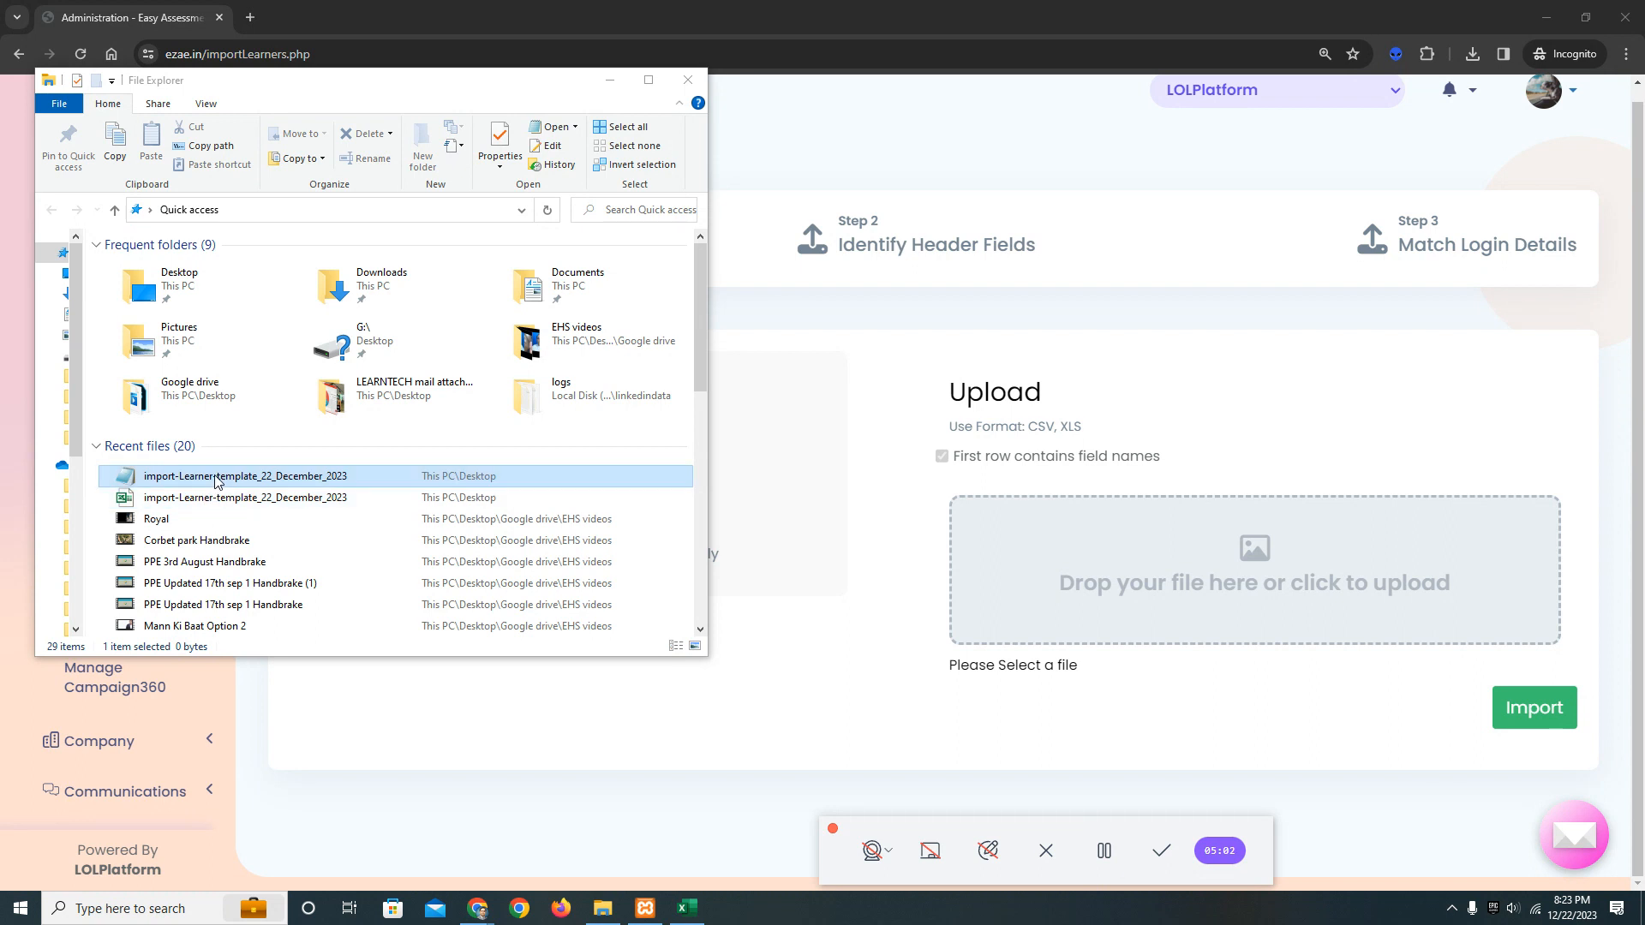
drag(216, 479, 1144, 547)
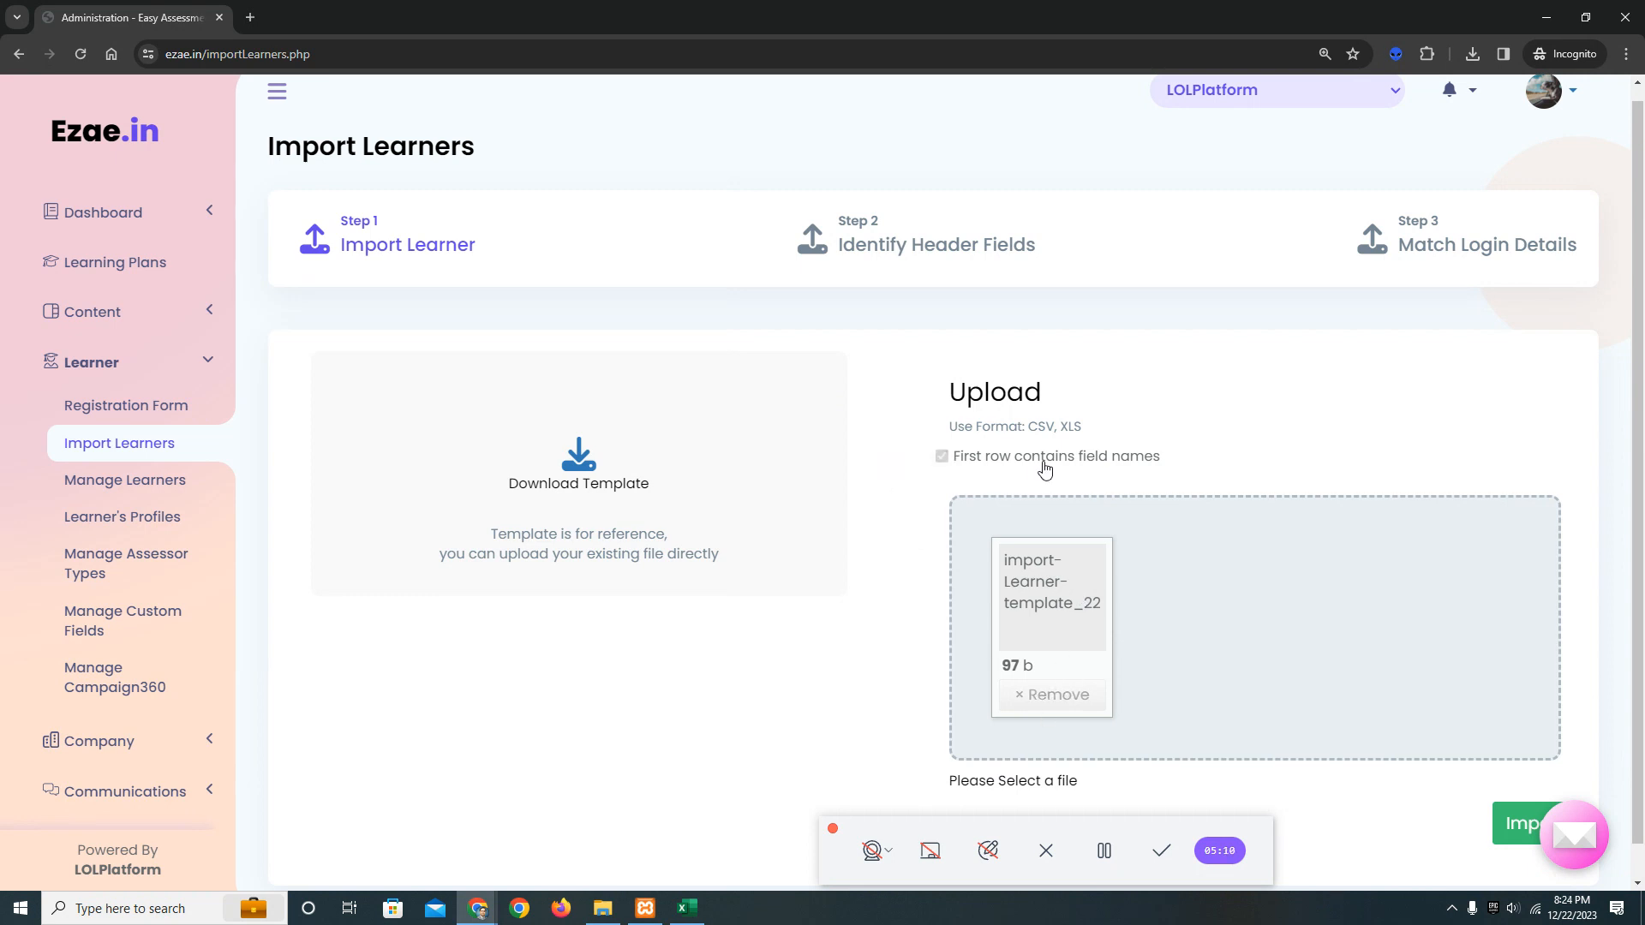
scroll(1230, 514, down, 1)
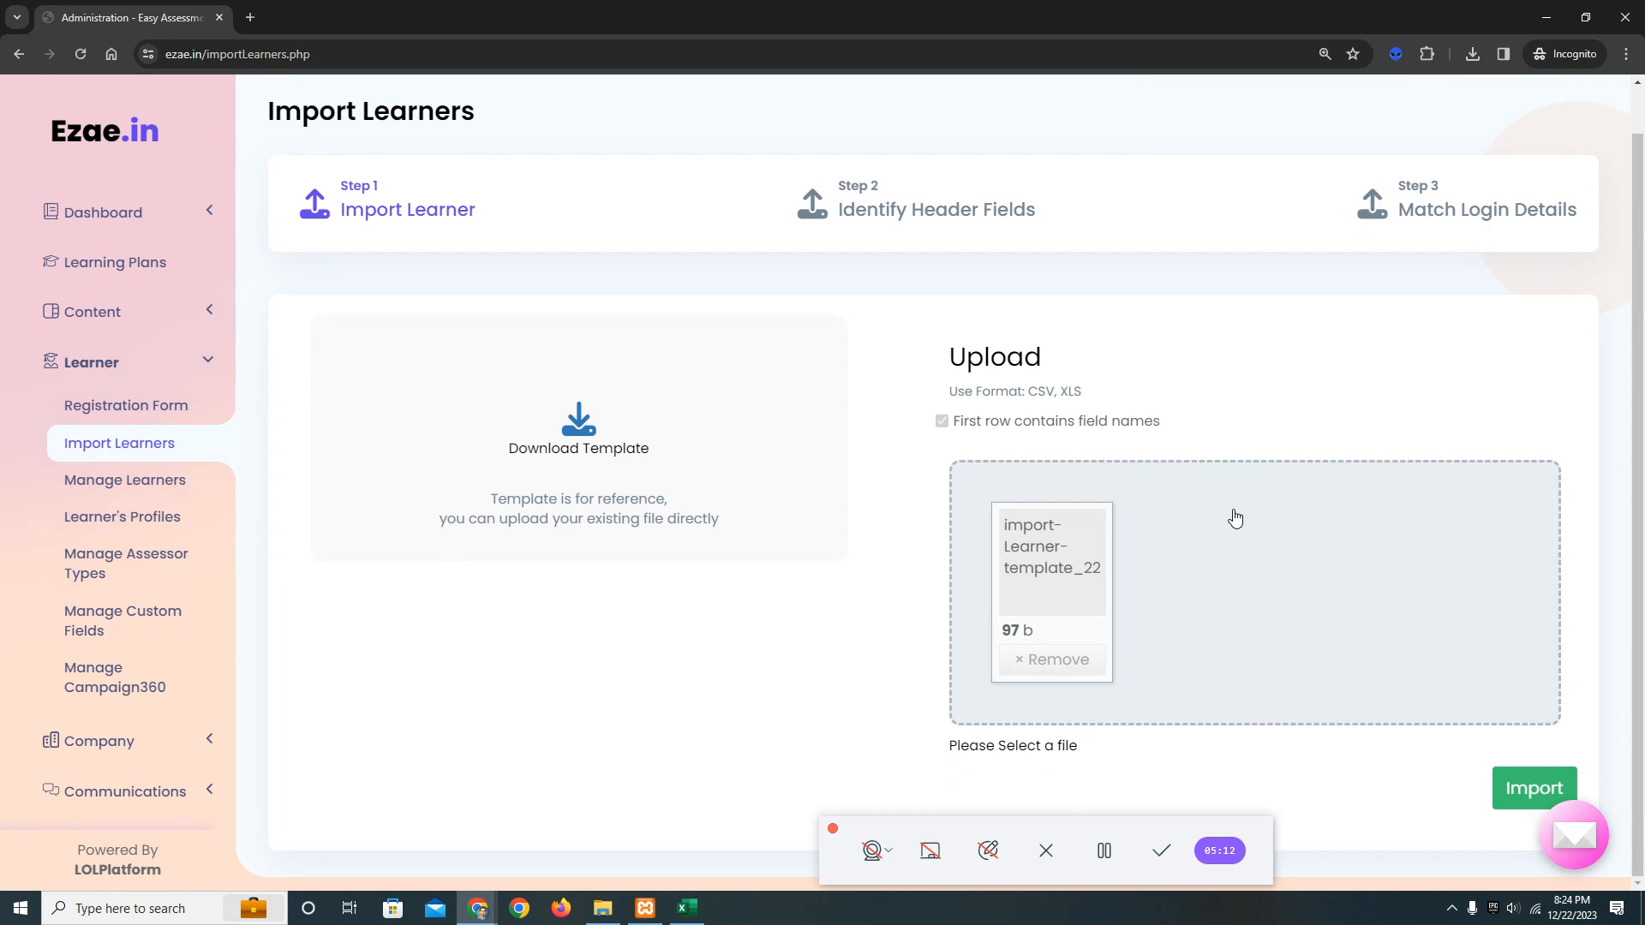
Save the Excel workbook to the Desktop as import-Learner-template_22_December_2023 in CSV (Comma delimited) format, replacing the existing file, and minimize Excel.
click(1104, 851)
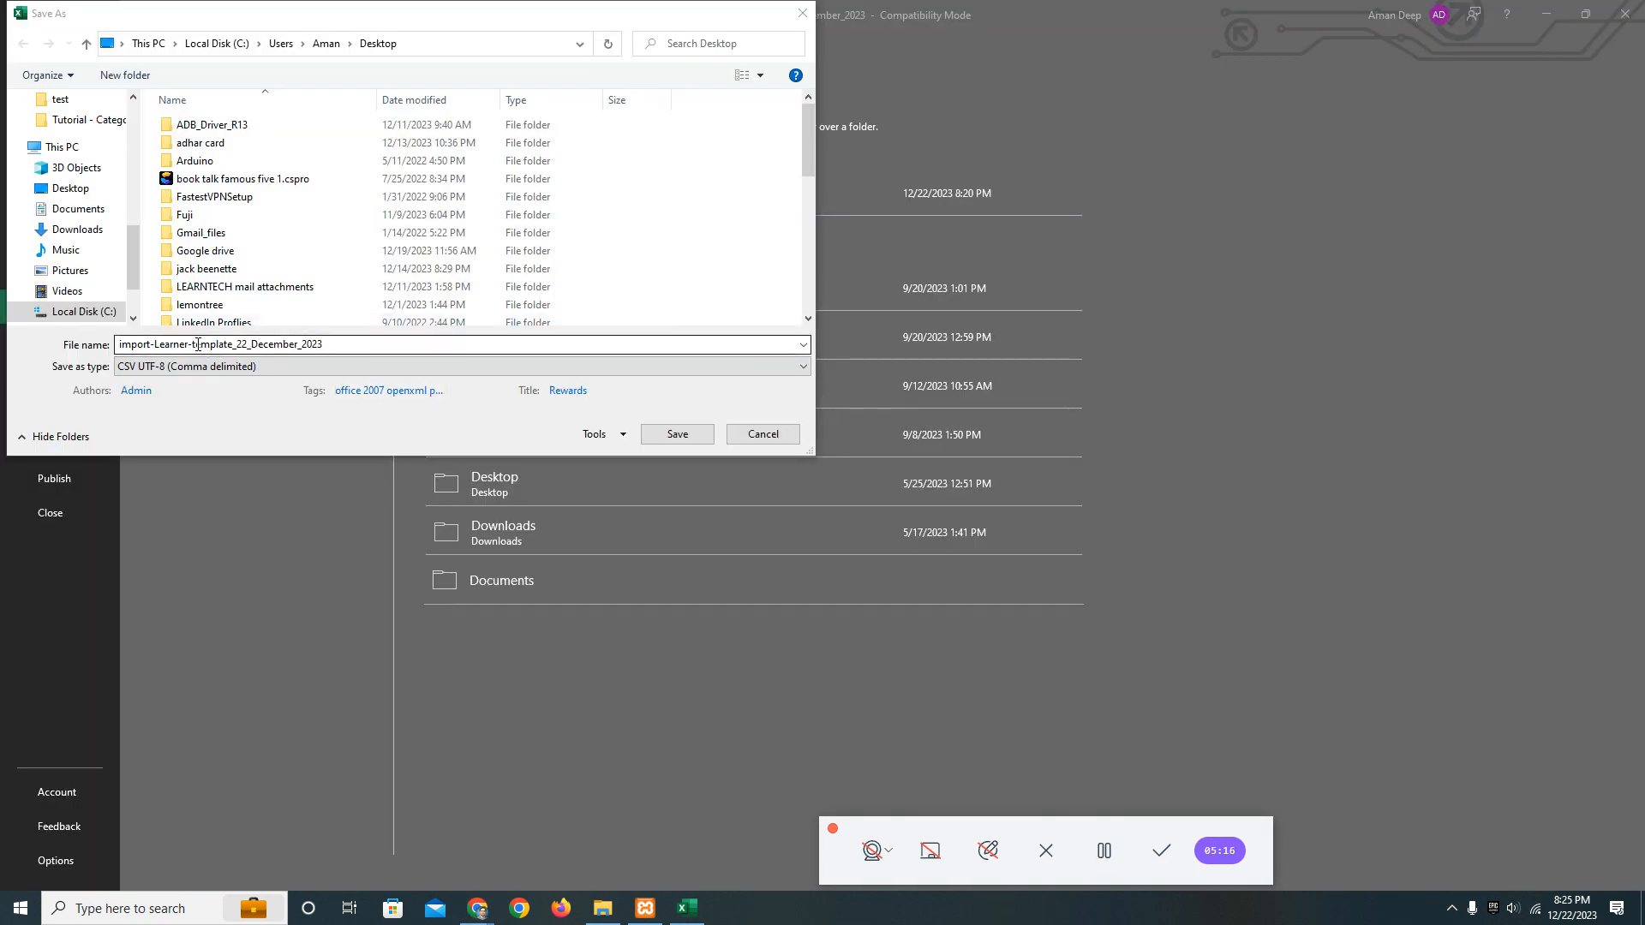
click(357, 366)
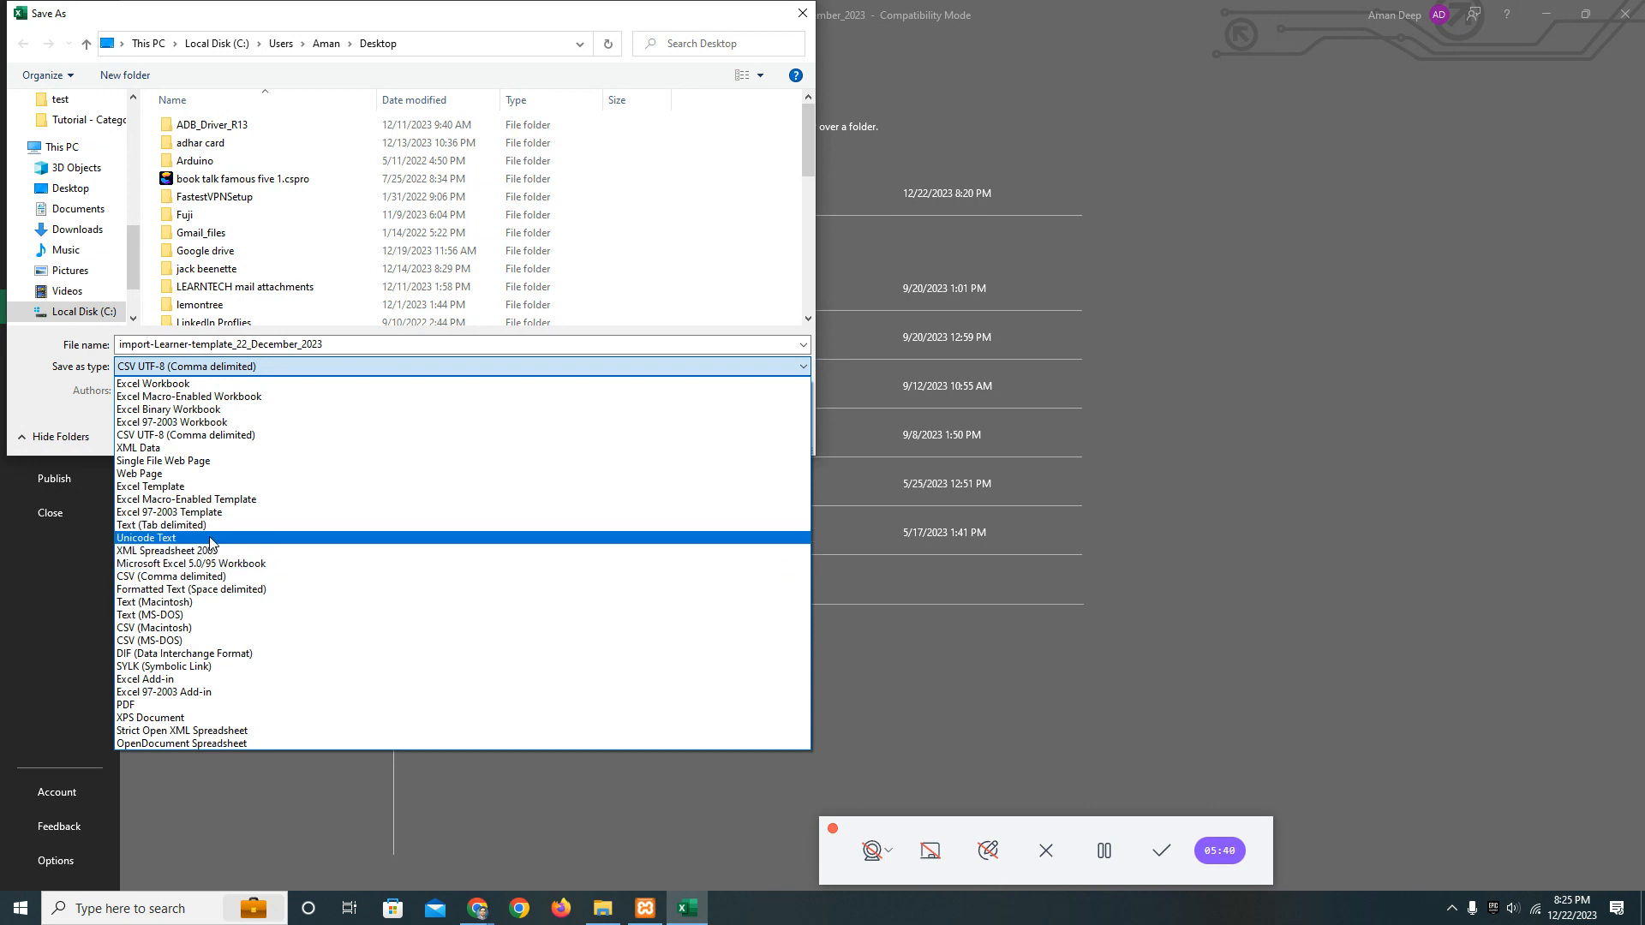
click(258, 581)
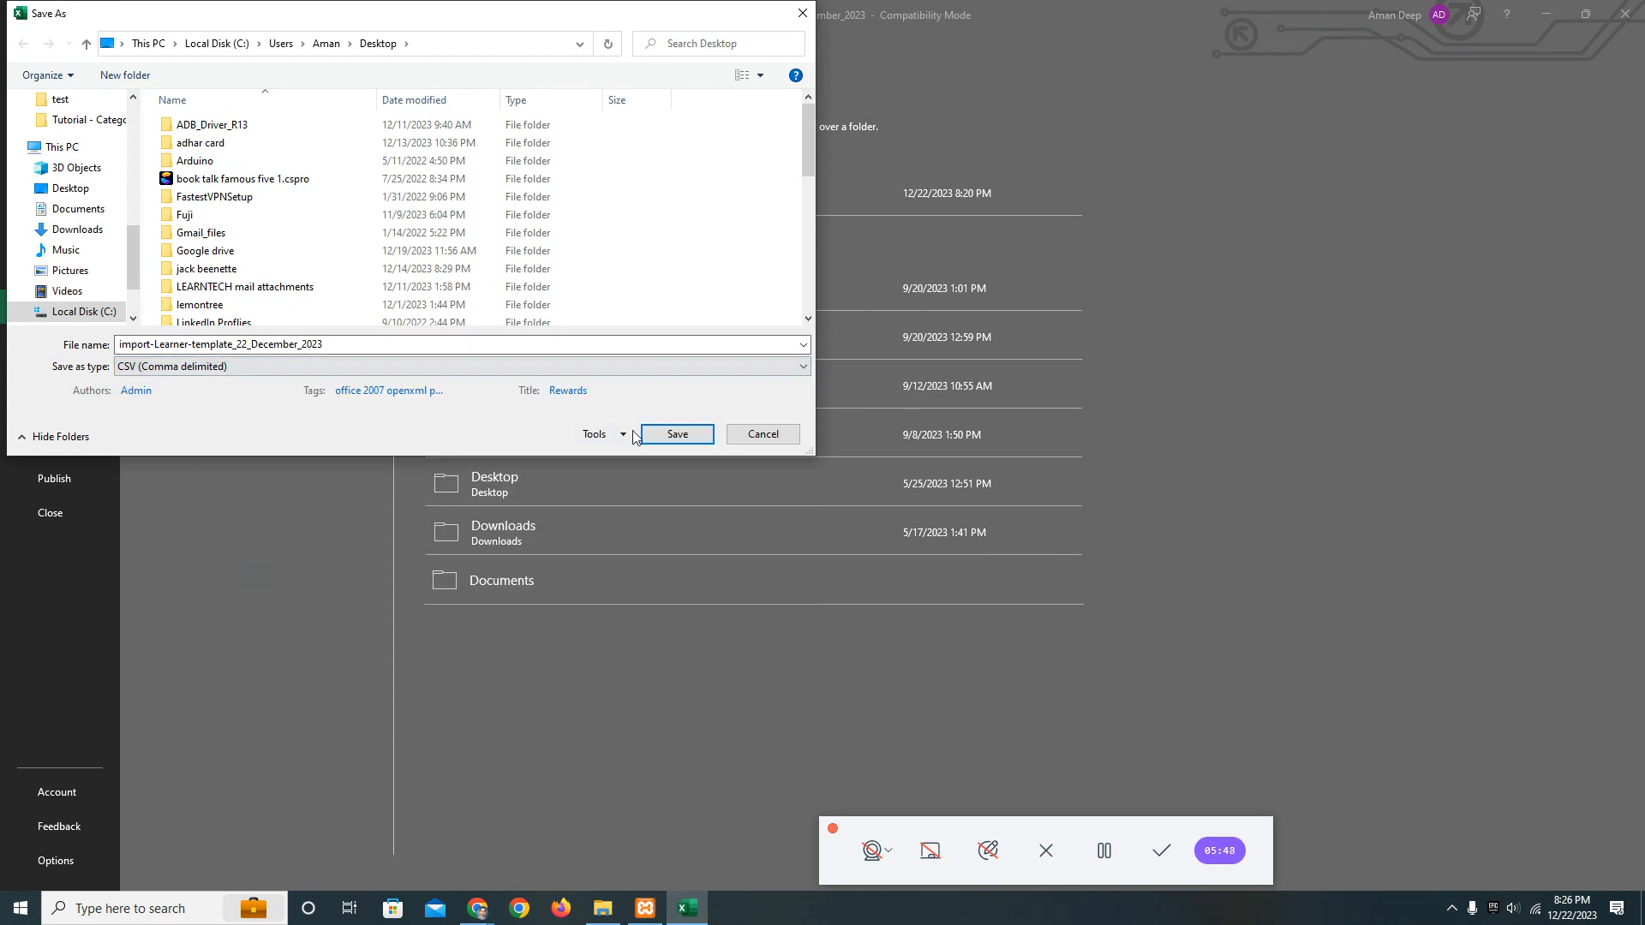
click(668, 436)
click(885, 453)
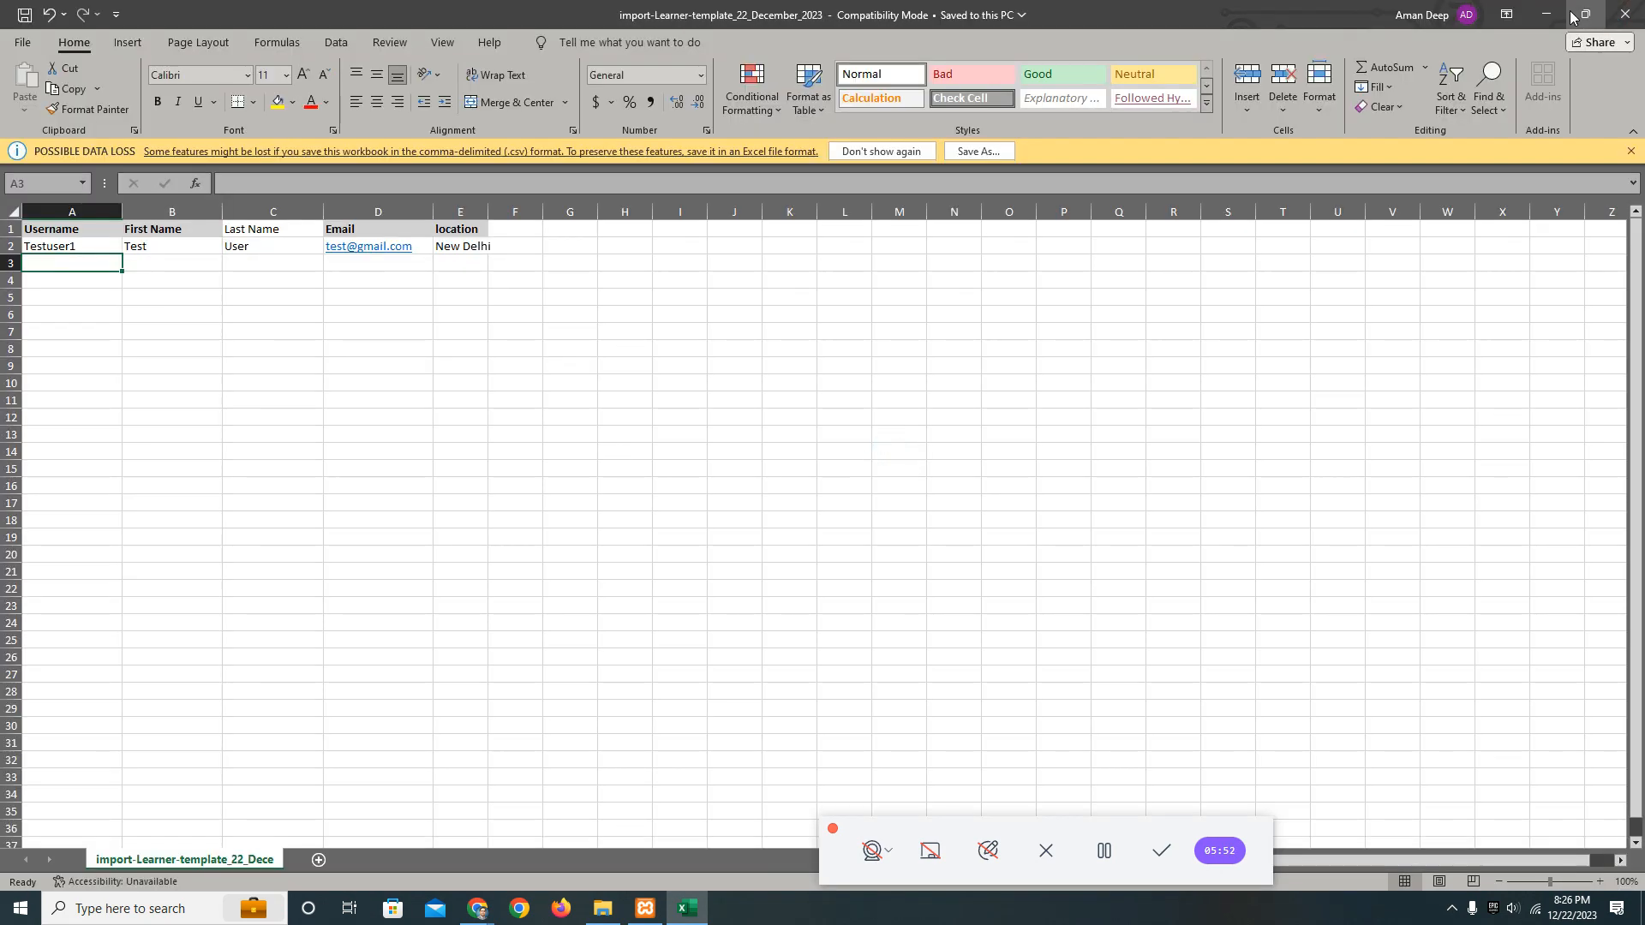
click(1544, 13)
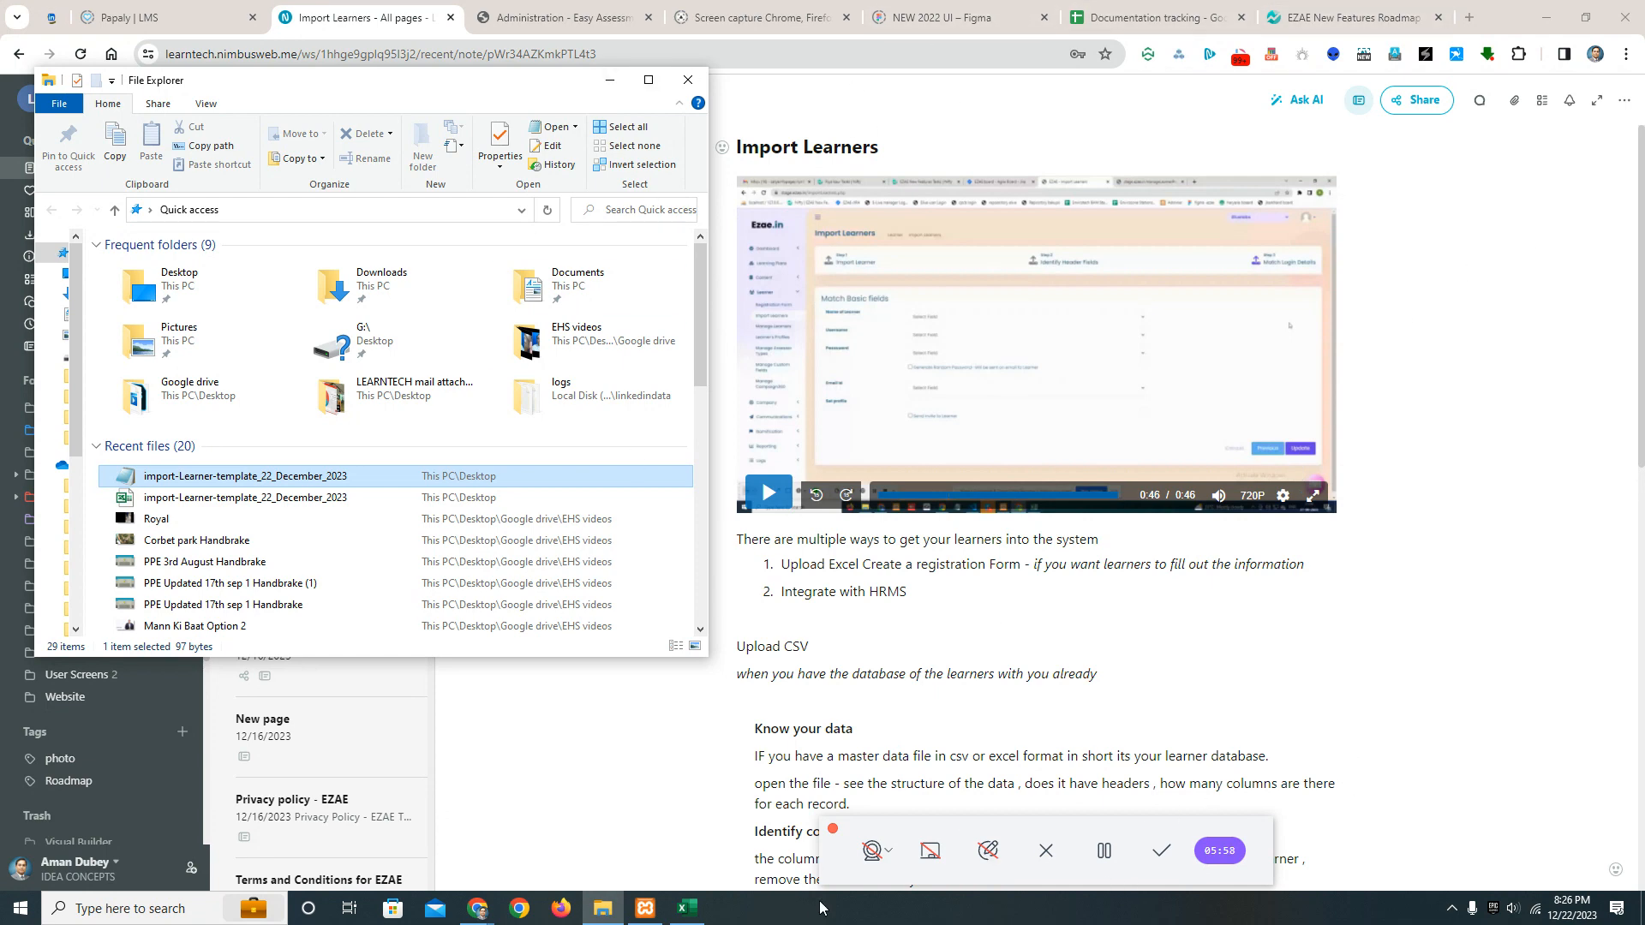
Return to the Import Learners page and remove the attached file from the upload area.
key(alt+Tab)
key(alt+Tab)
key(alt+Tab)
key(alt+Tab)
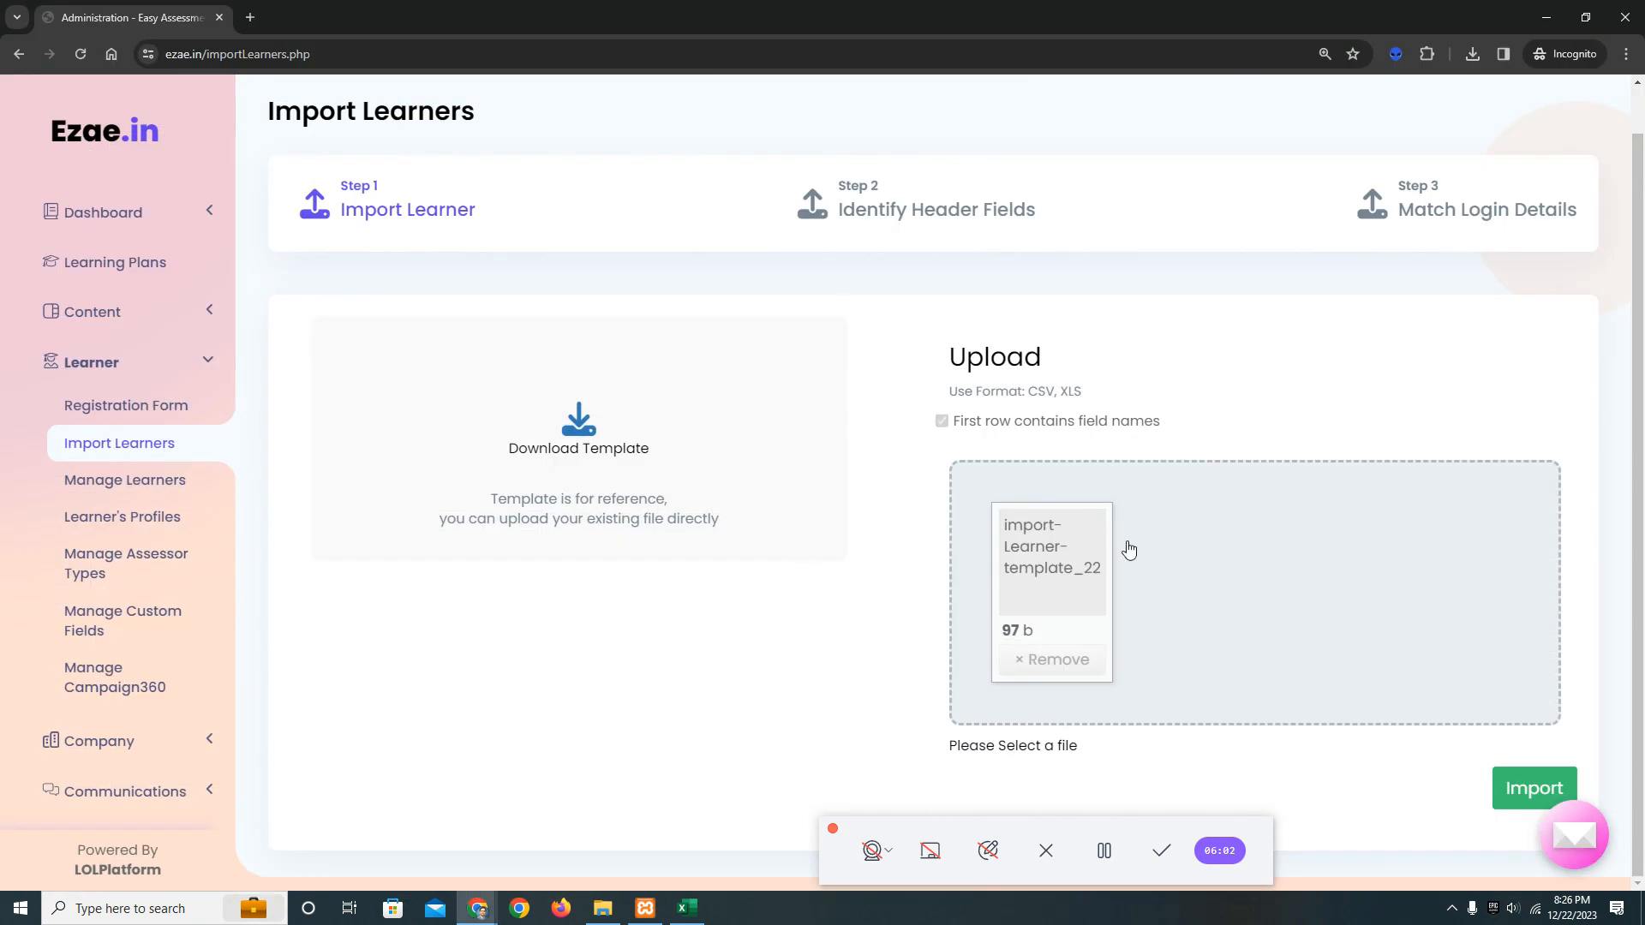
click(1055, 659)
click(899, 161)
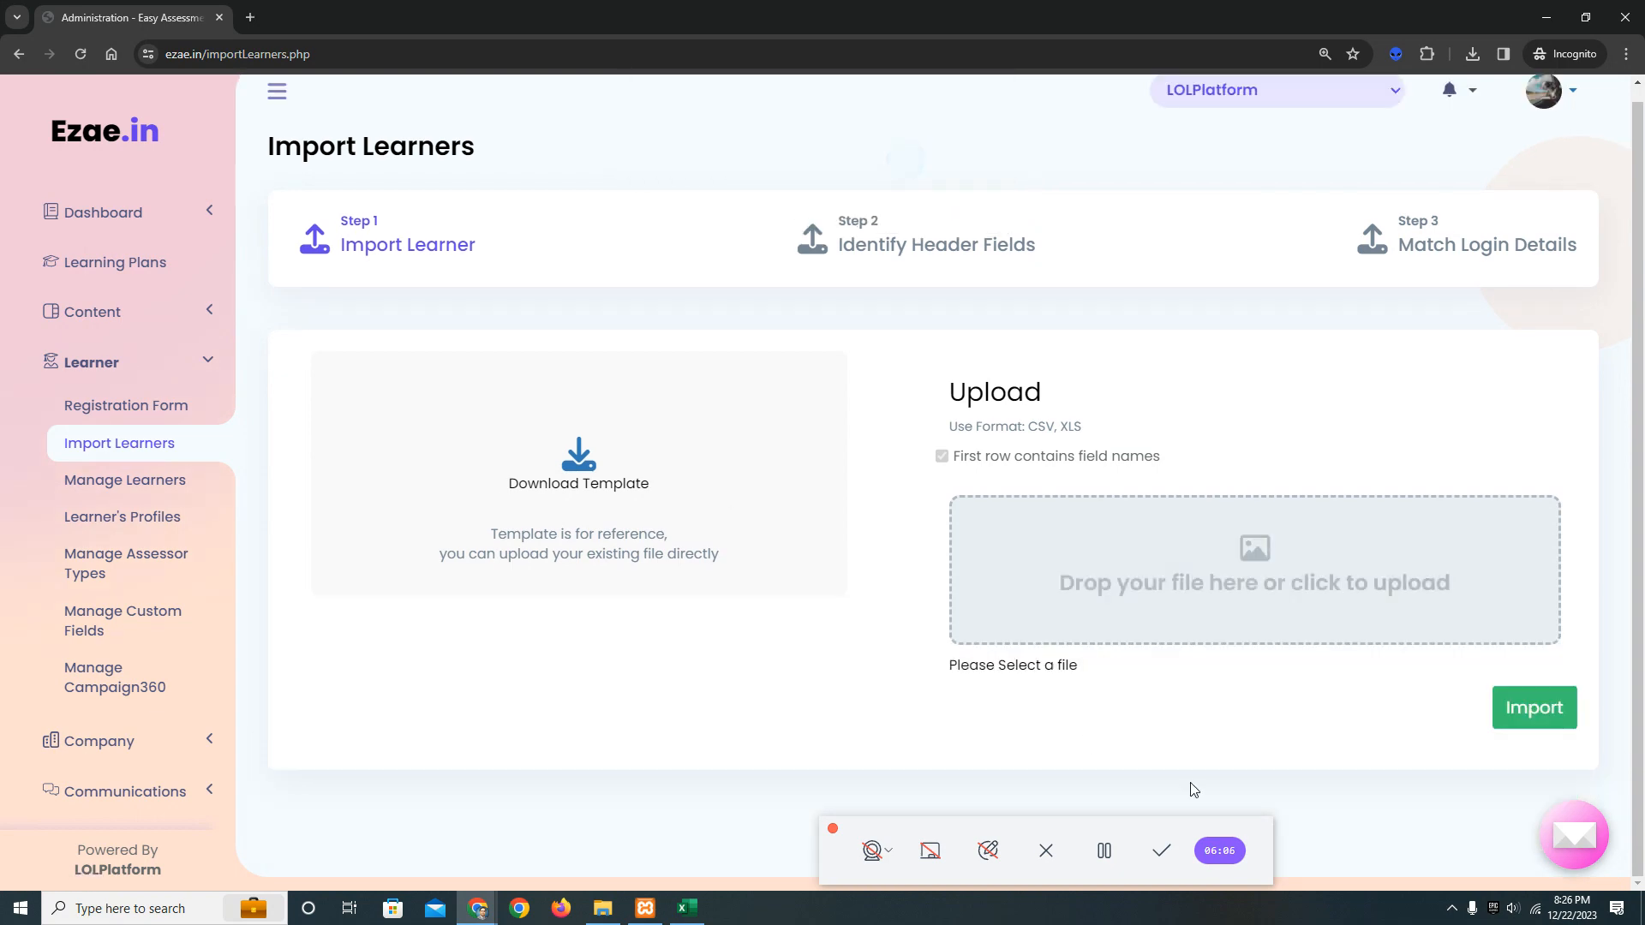
Attach the Excel-type import-Learner-template_22_December_2023 file from File Explorer in place of the removed one and import it.
key(alt+Tab)
key(alt+Tab)
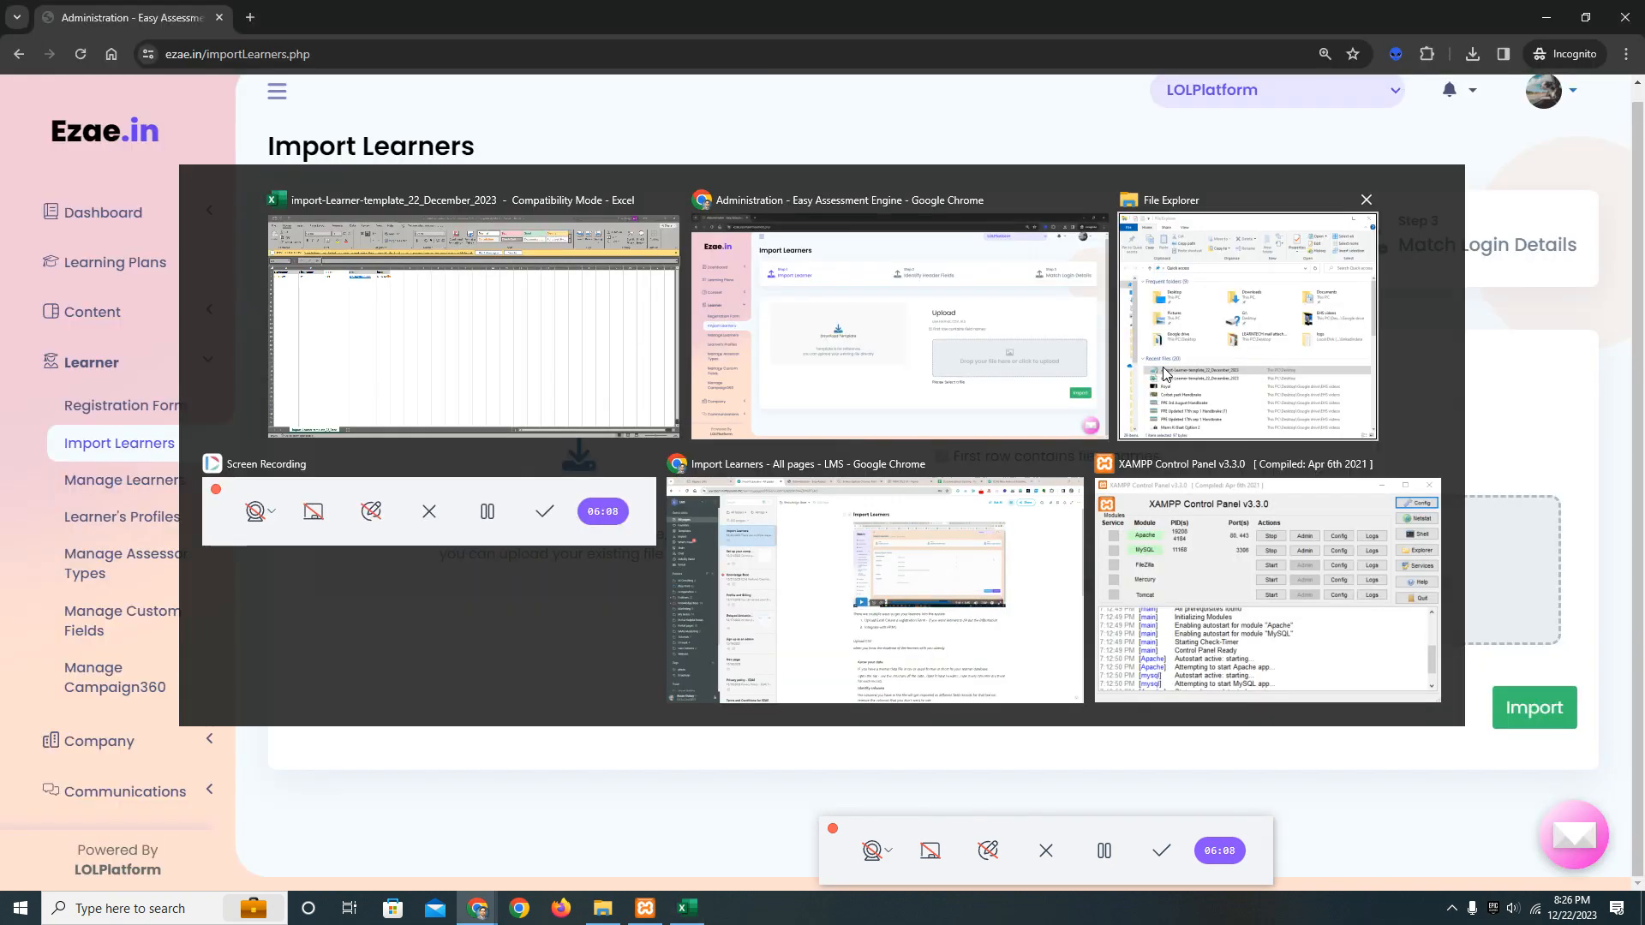
click(603, 908)
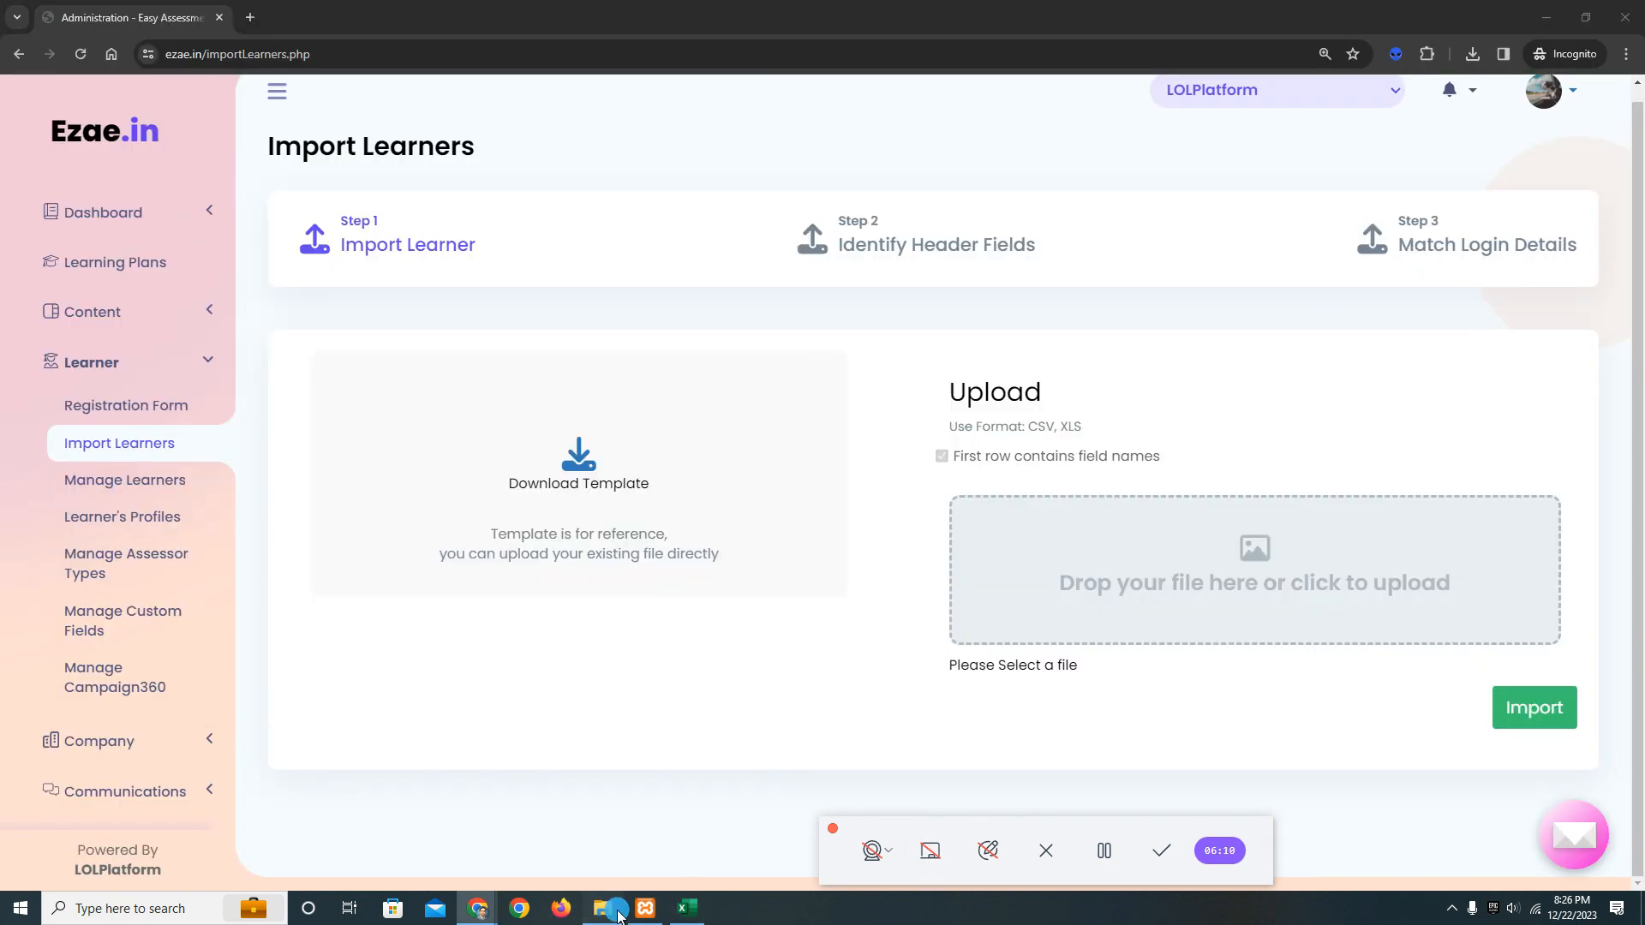
click(251, 472)
click(245, 498)
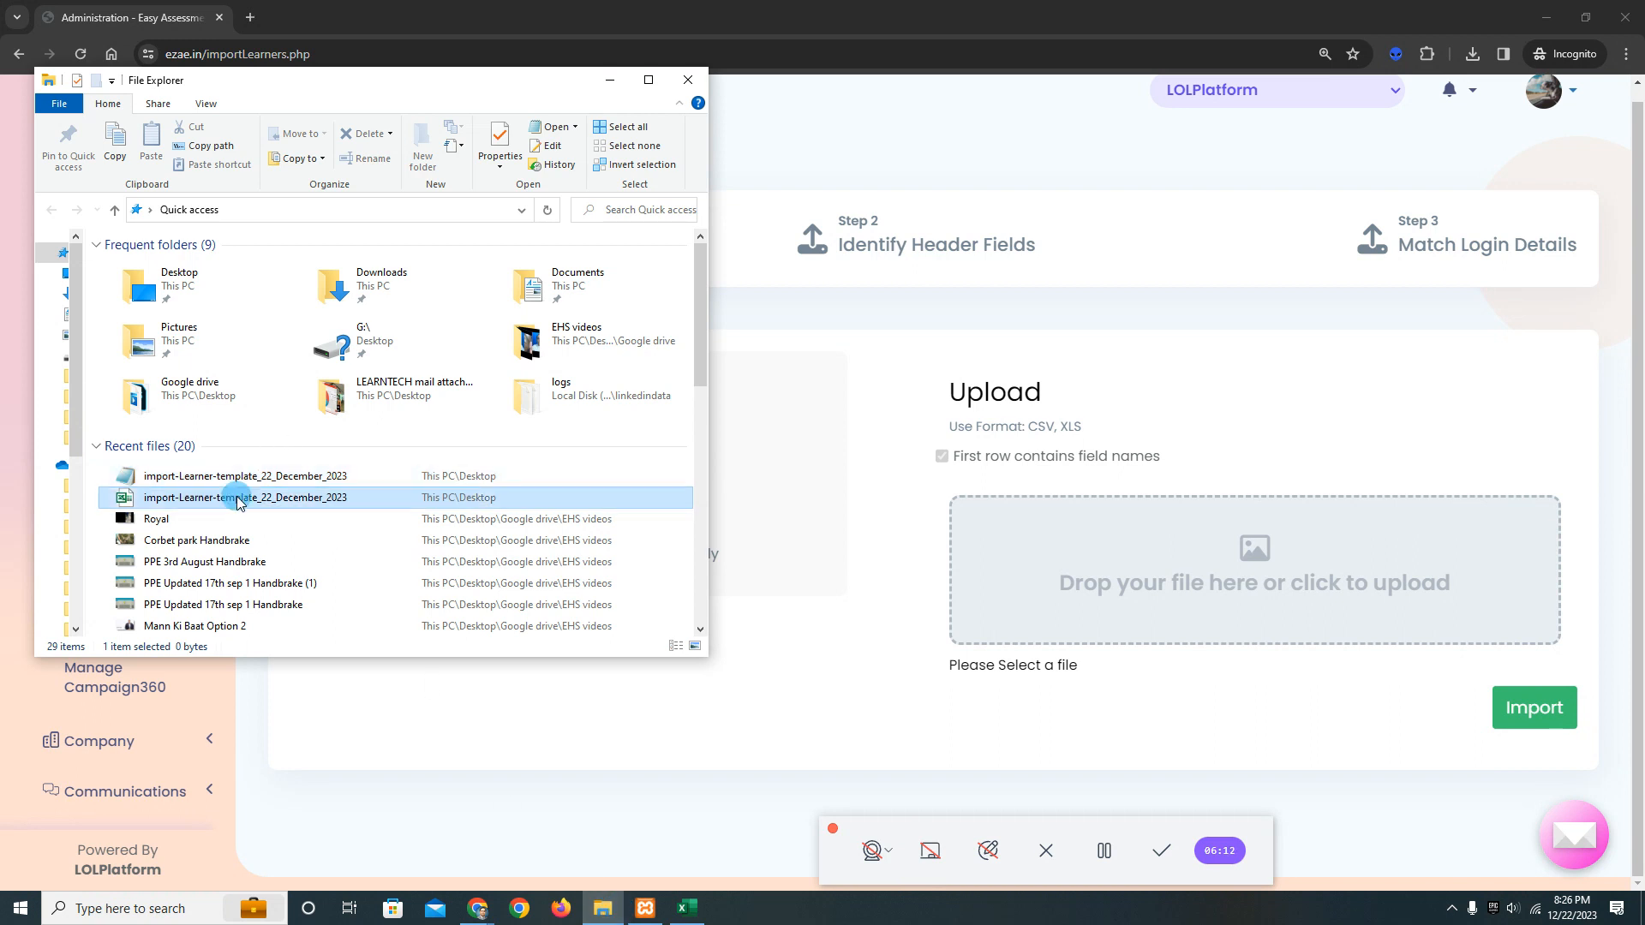
drag(245, 502, 1148, 577)
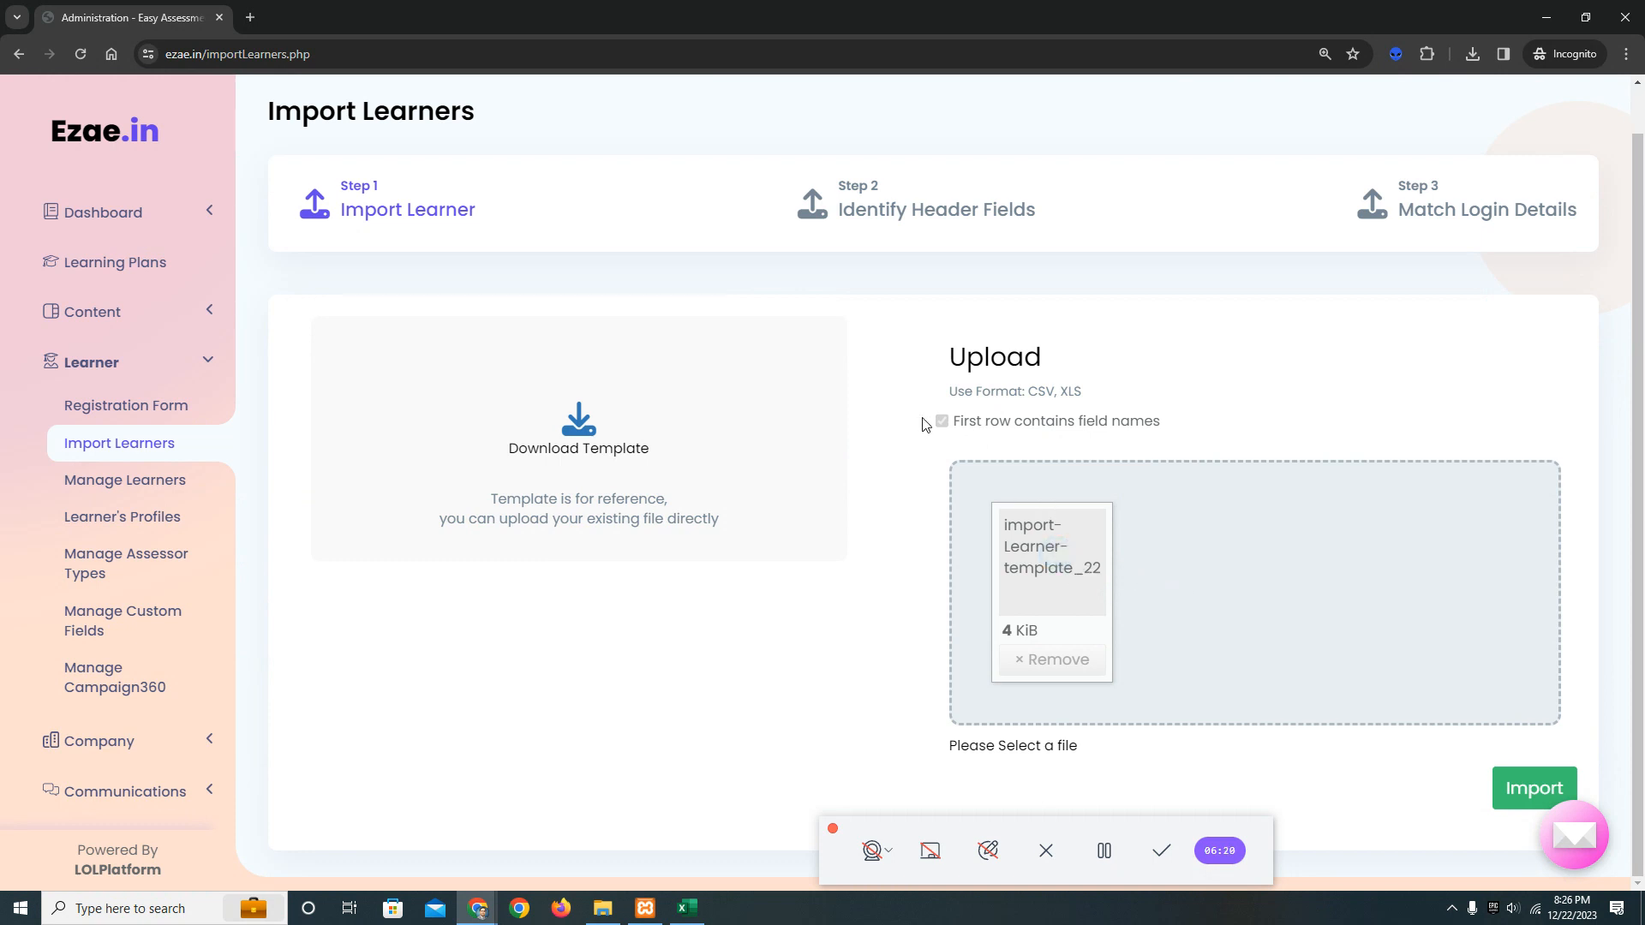
click(1540, 795)
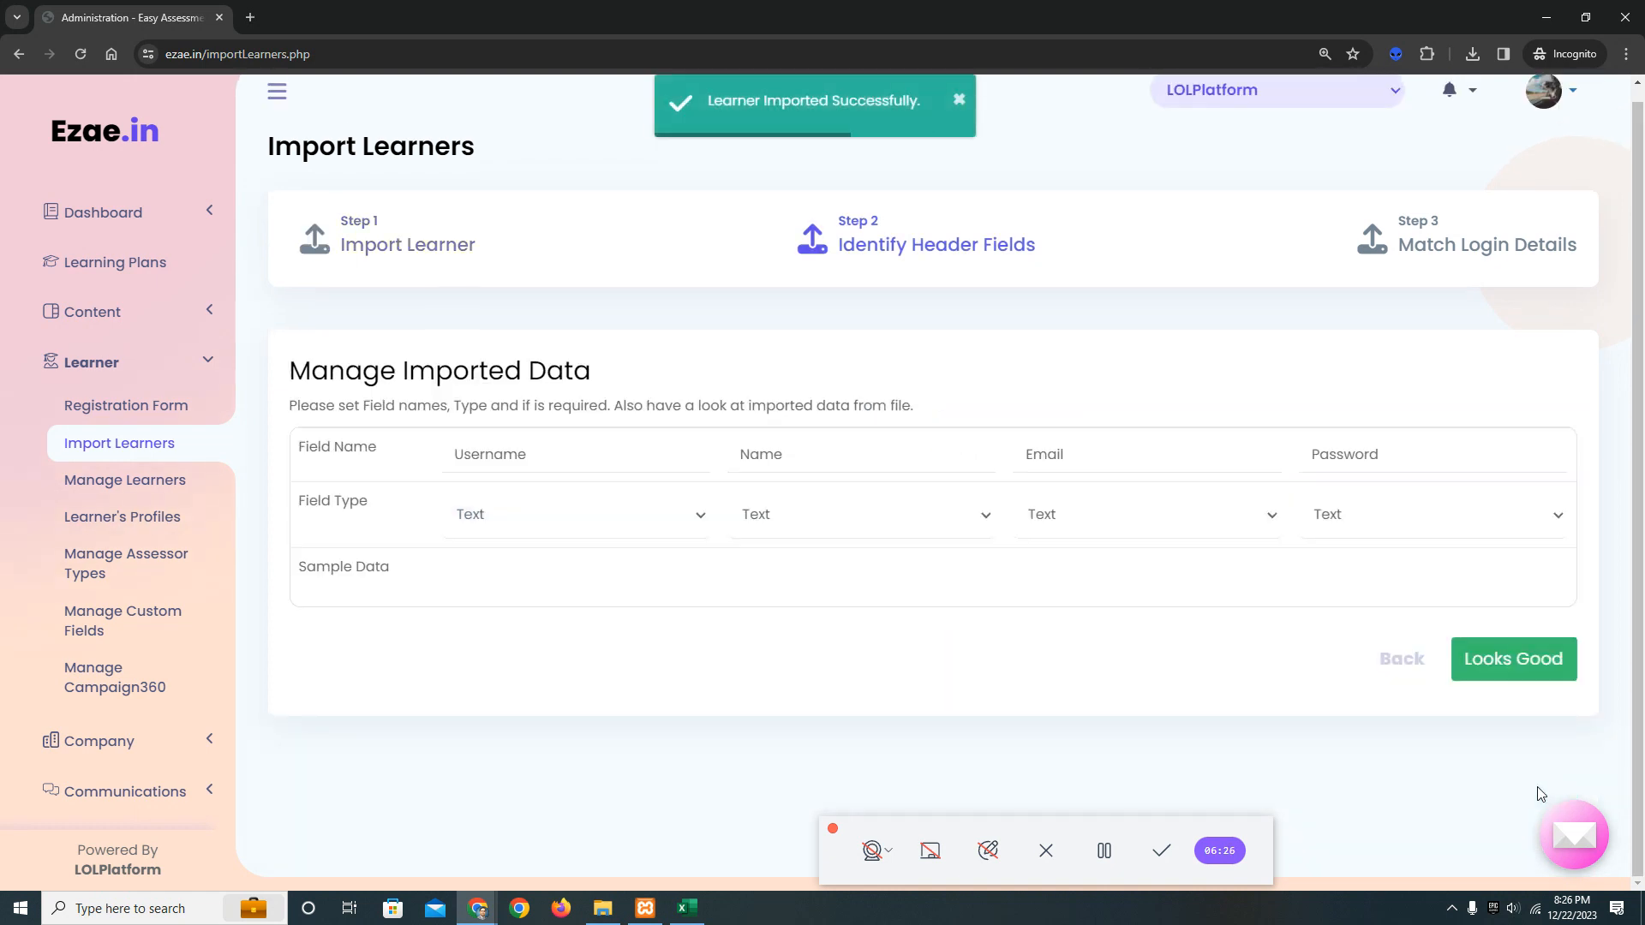
click(1540, 457)
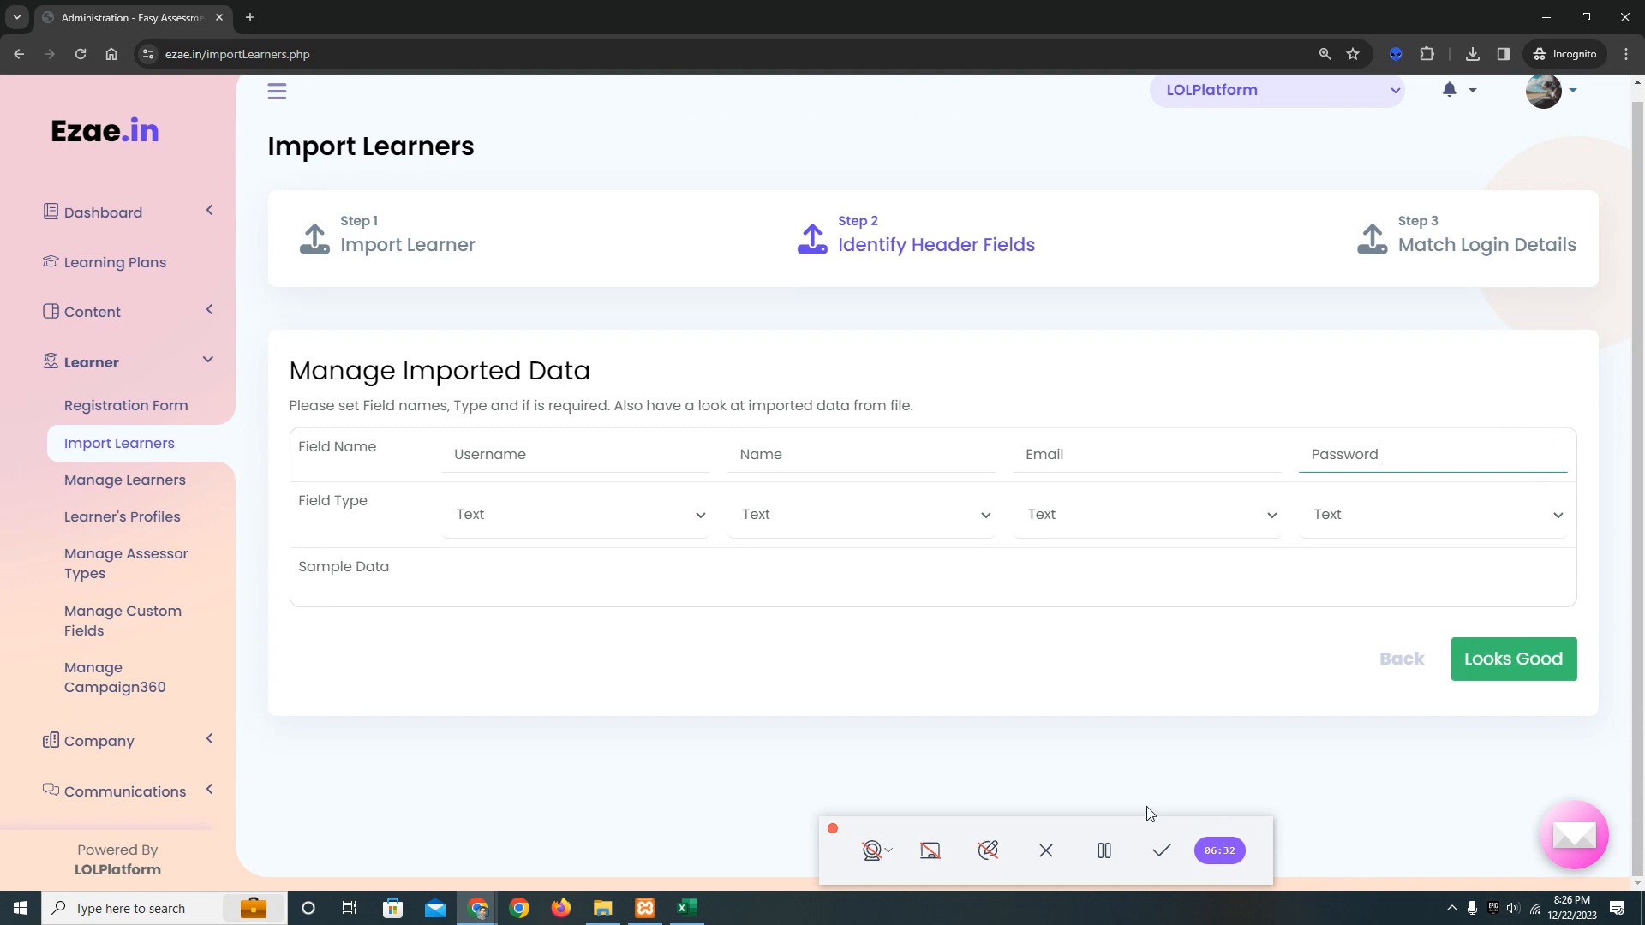
Set the imported Email column's field type to Email, leave the other columns as Text, and accept the header fields.
click(1104, 851)
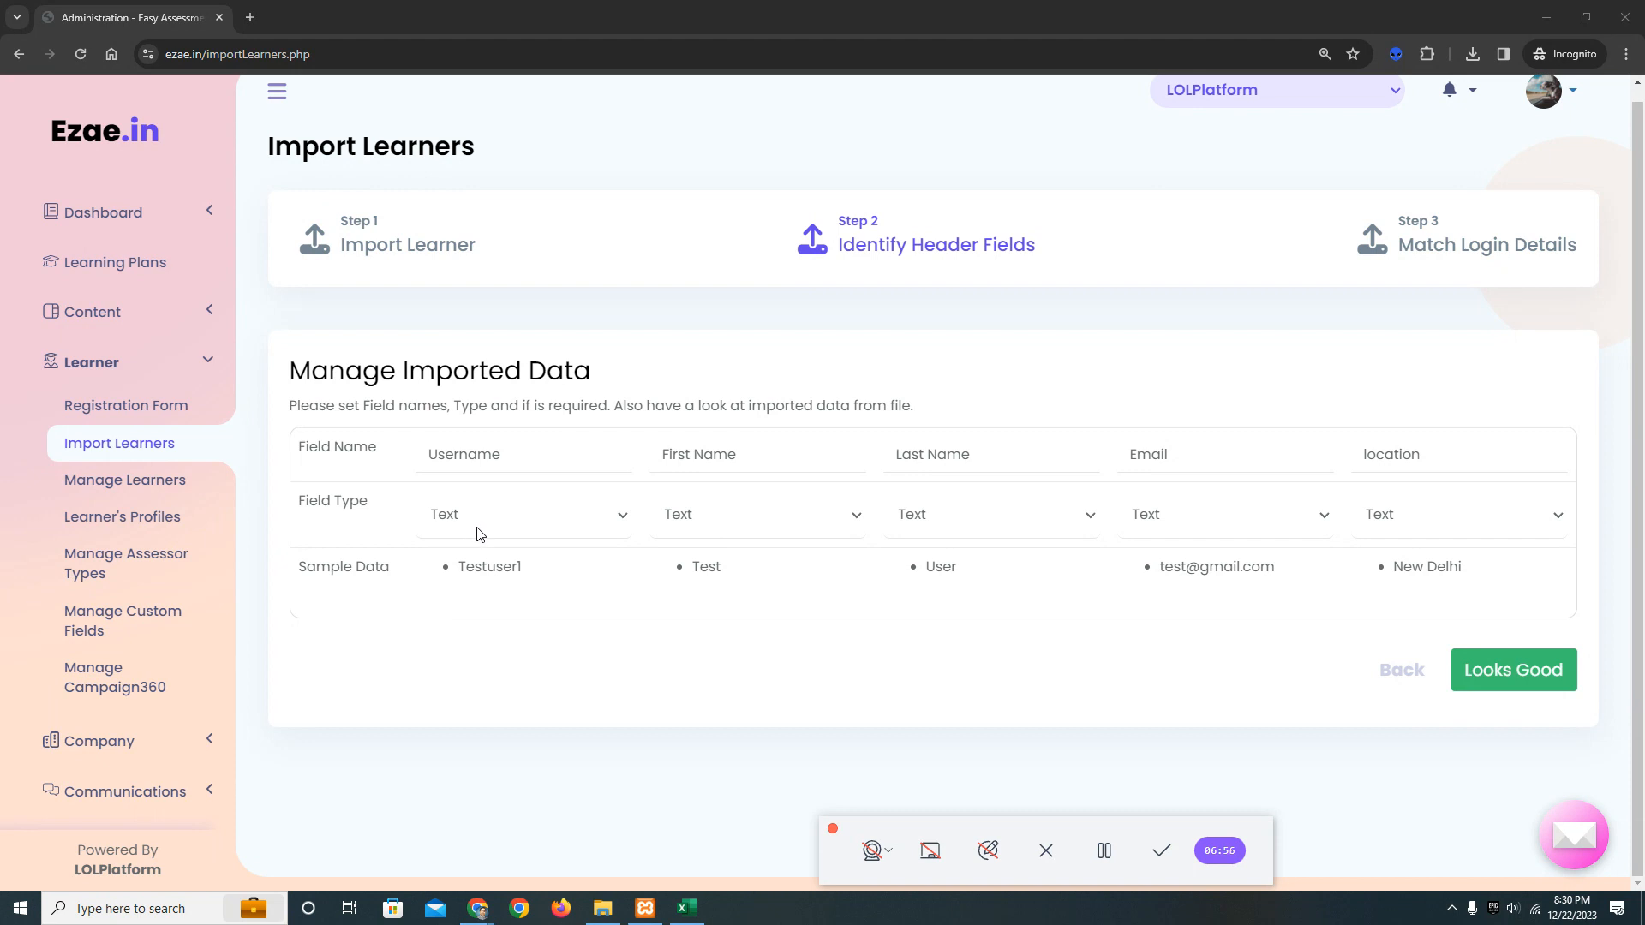
click(537, 522)
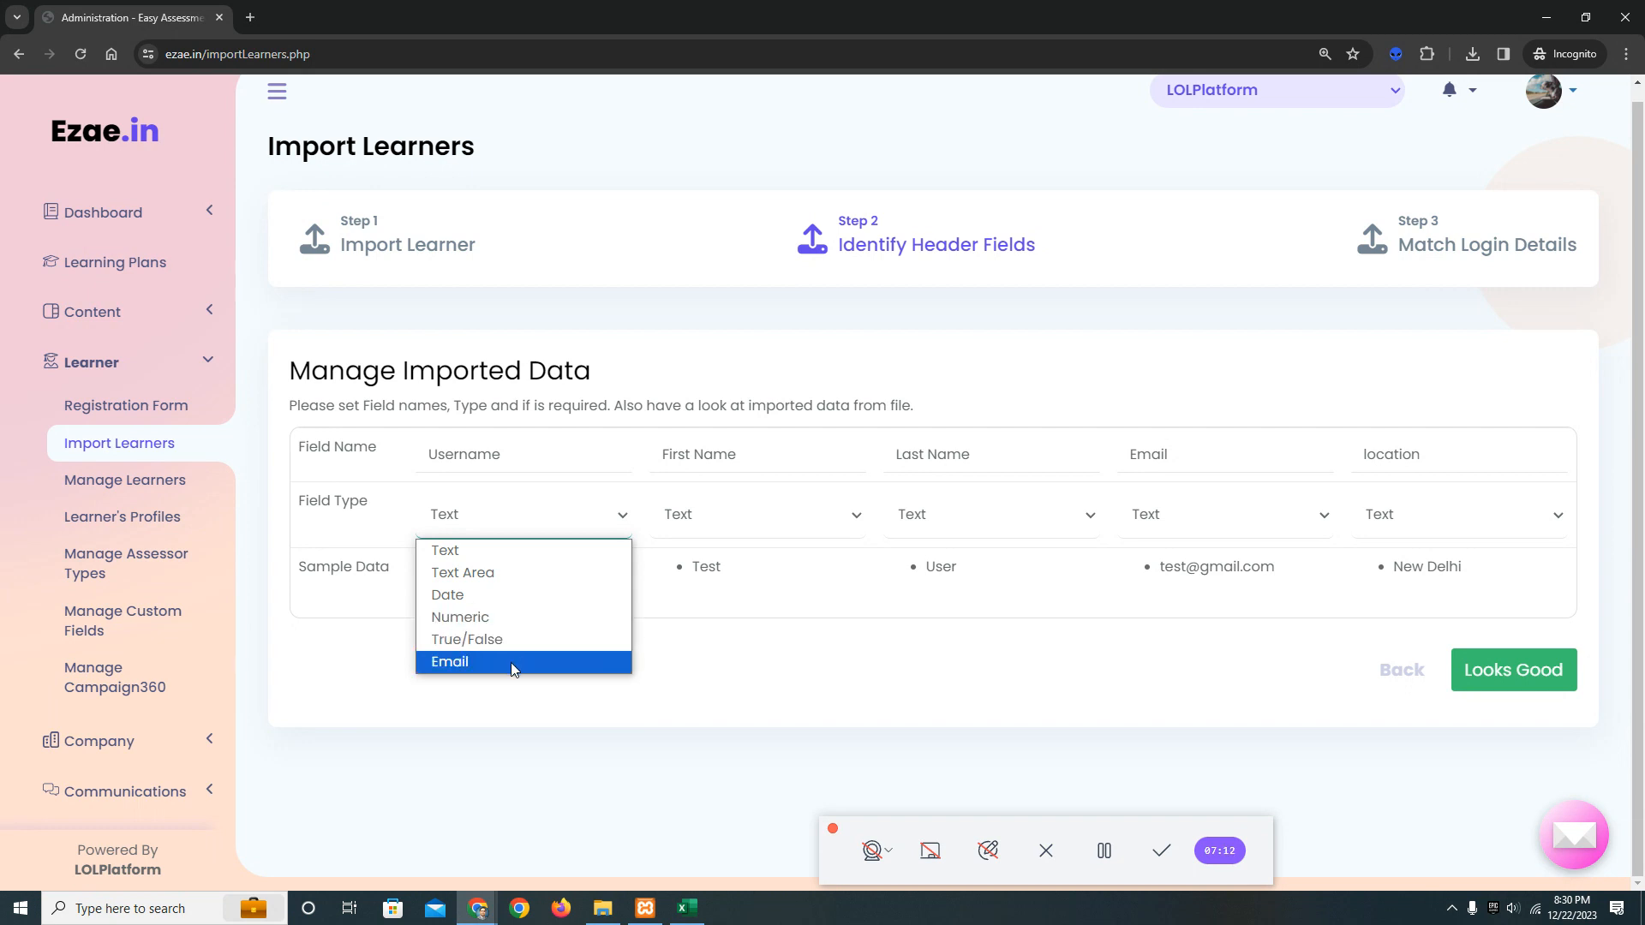
click(349, 518)
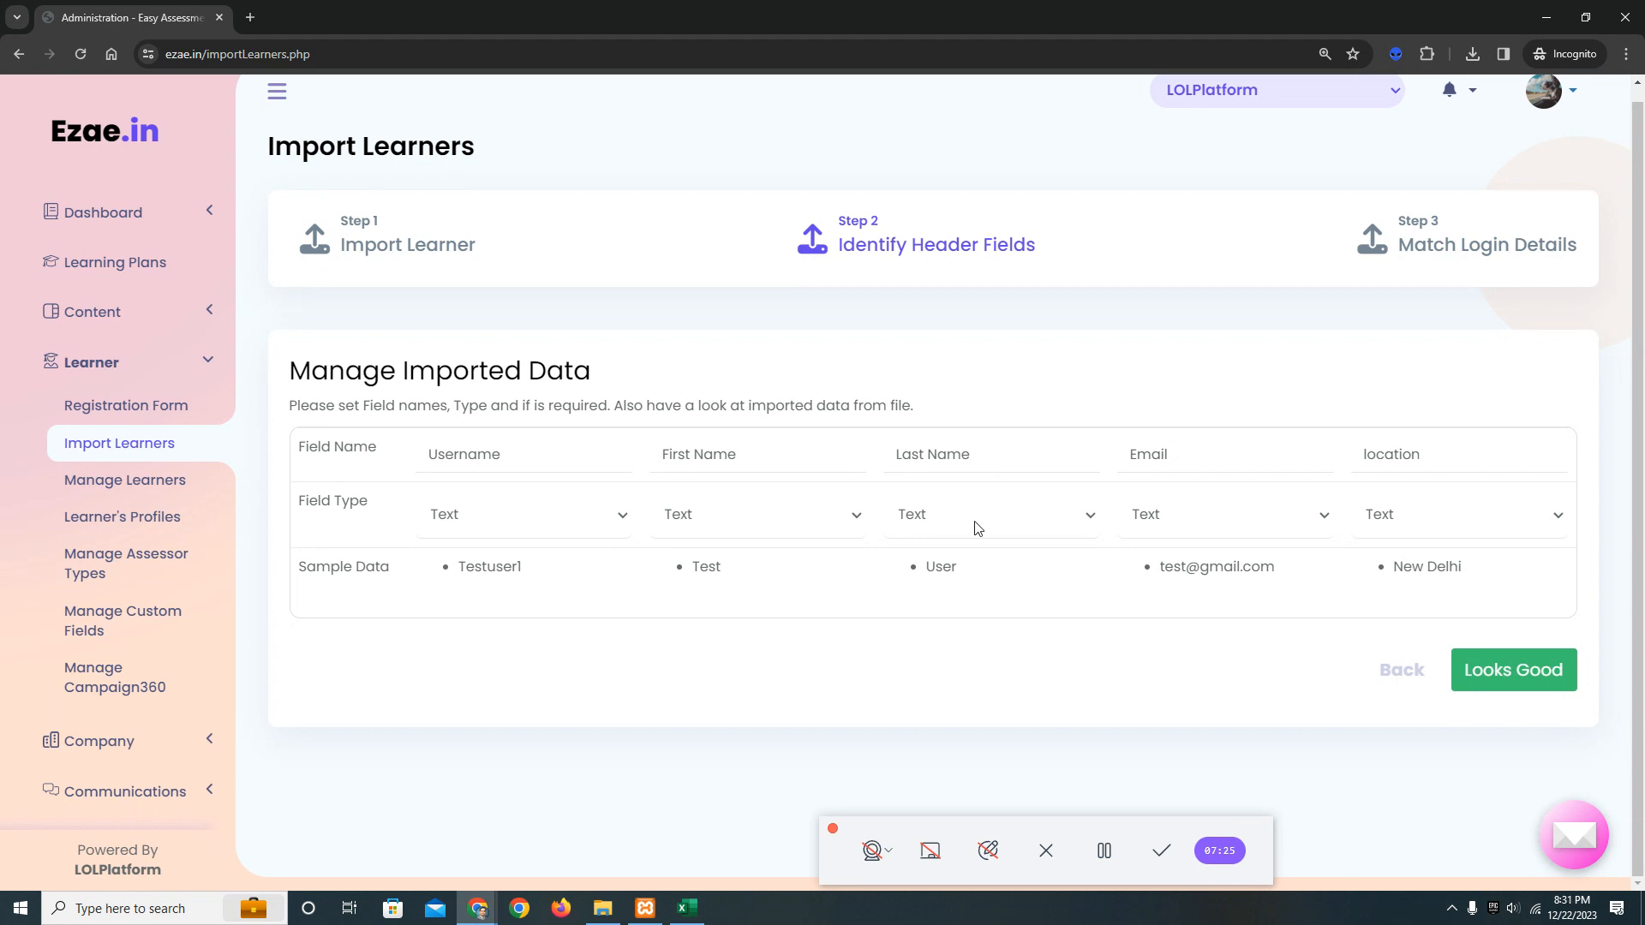
click(1204, 510)
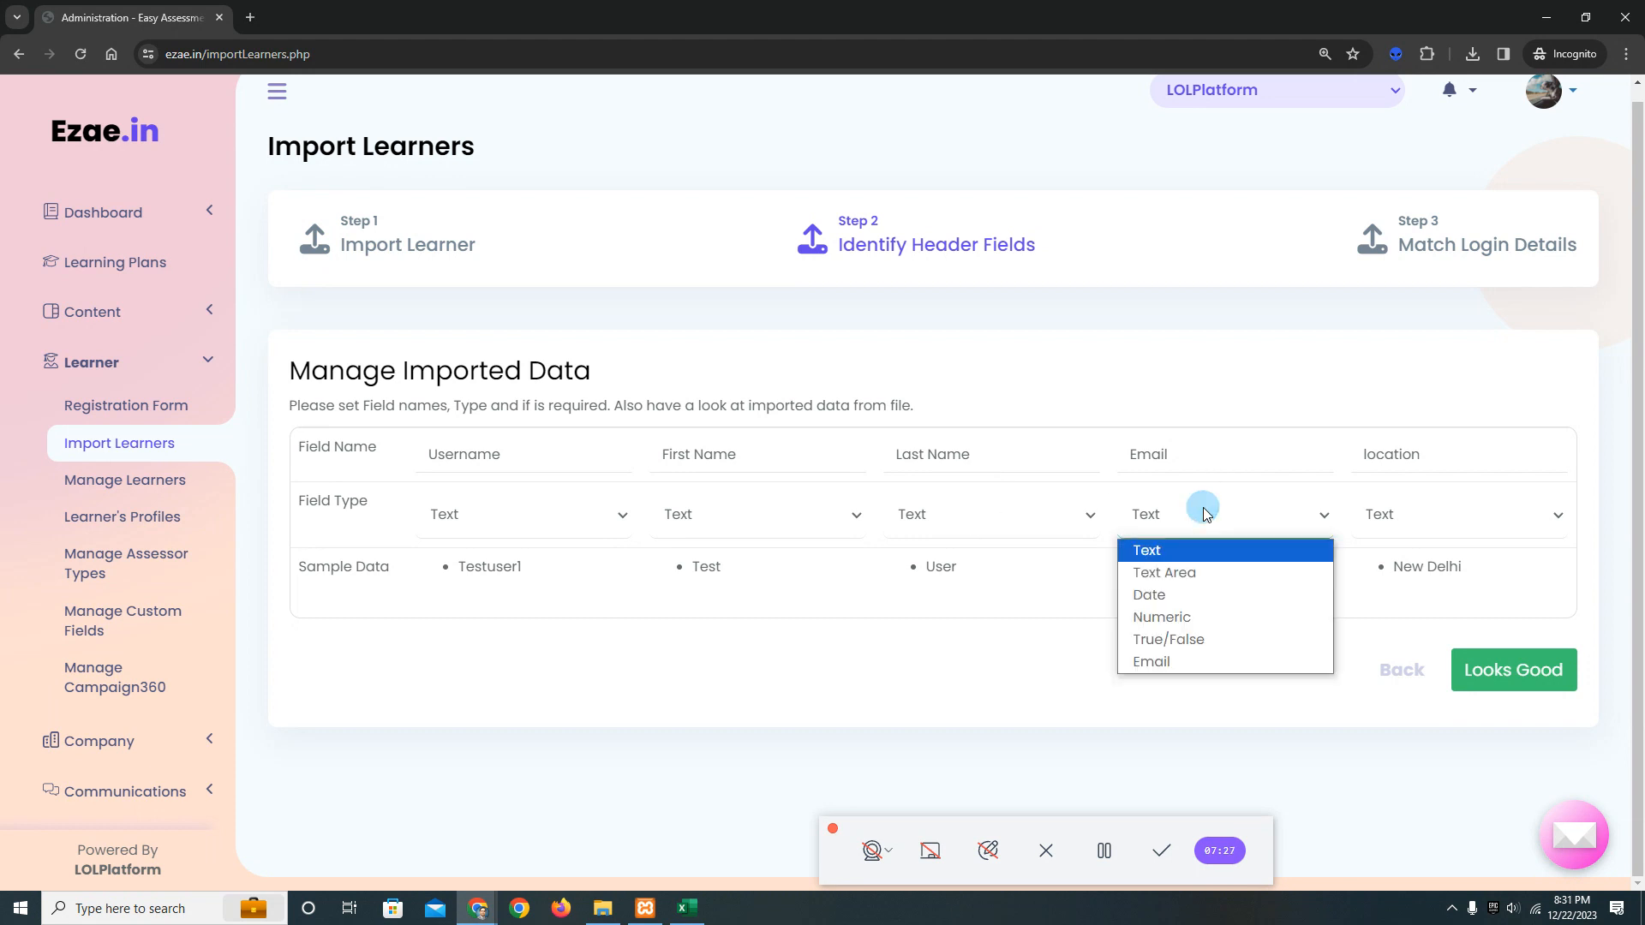
click(1204, 663)
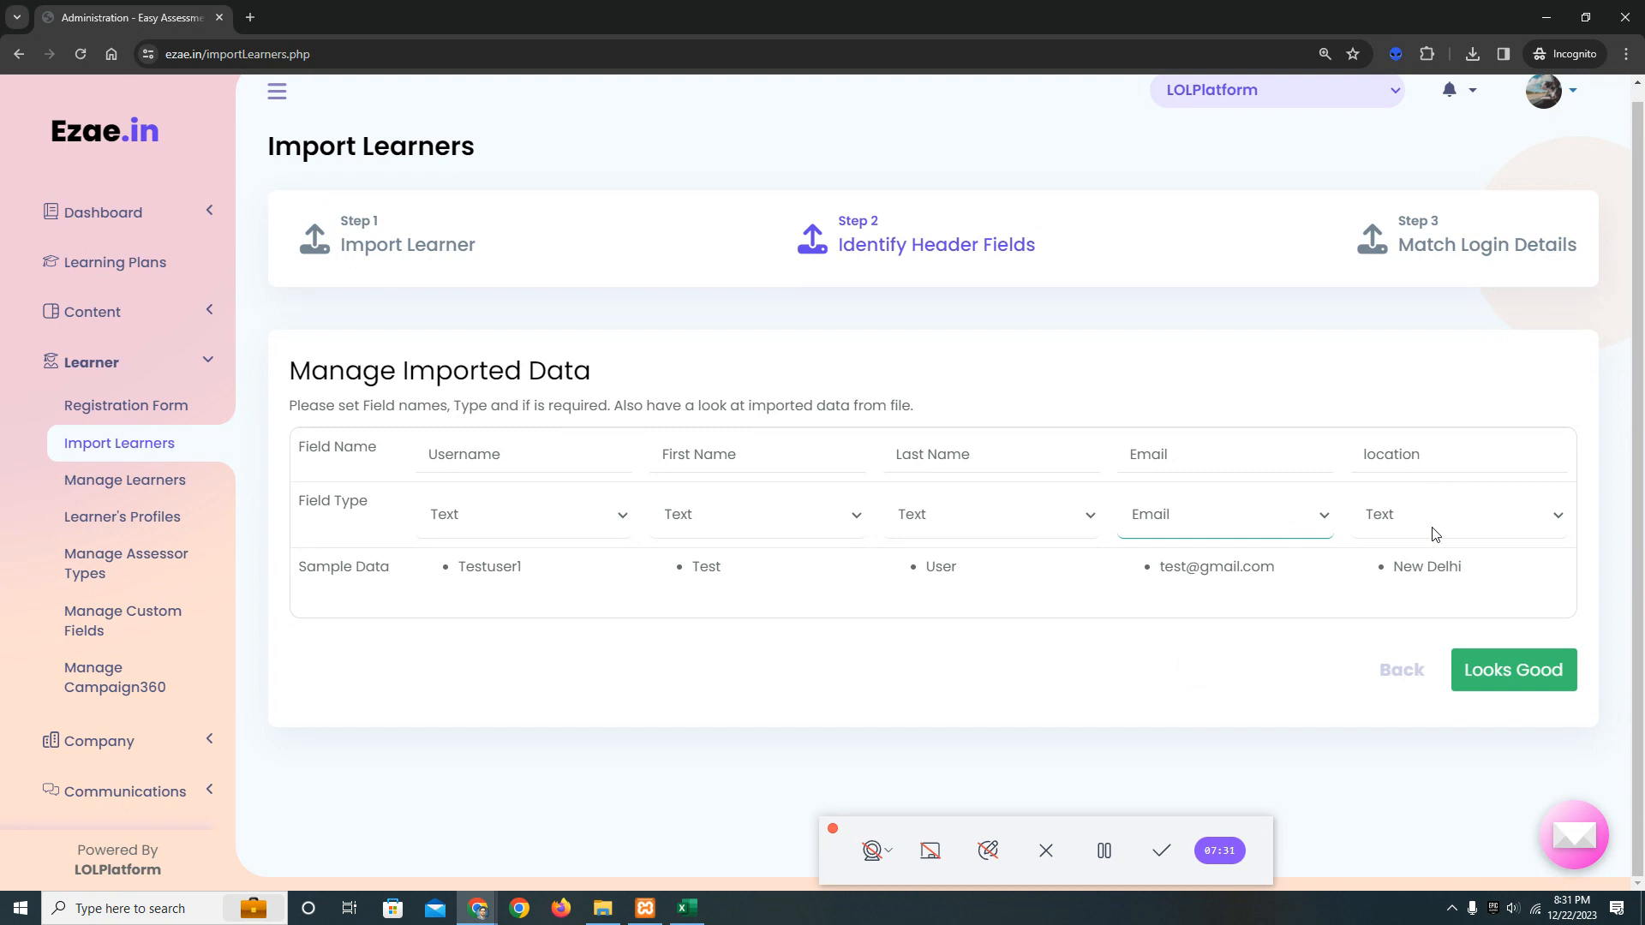
click(1500, 671)
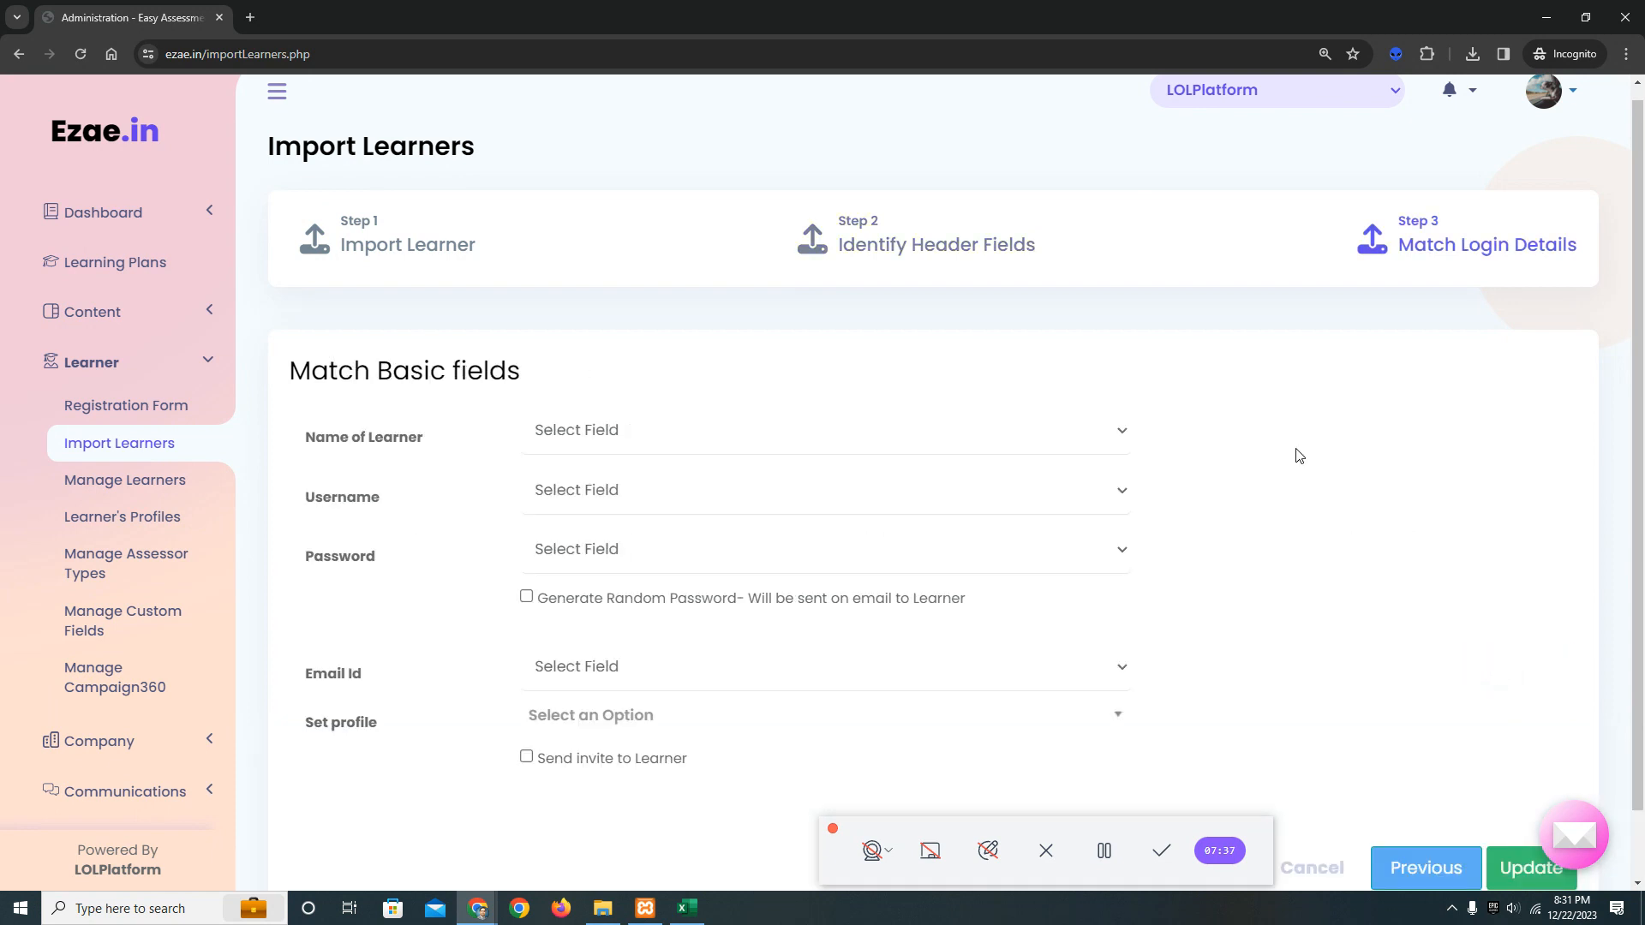
Match the Name of Learner field to First Name and the Username field to Username.
click(647, 439)
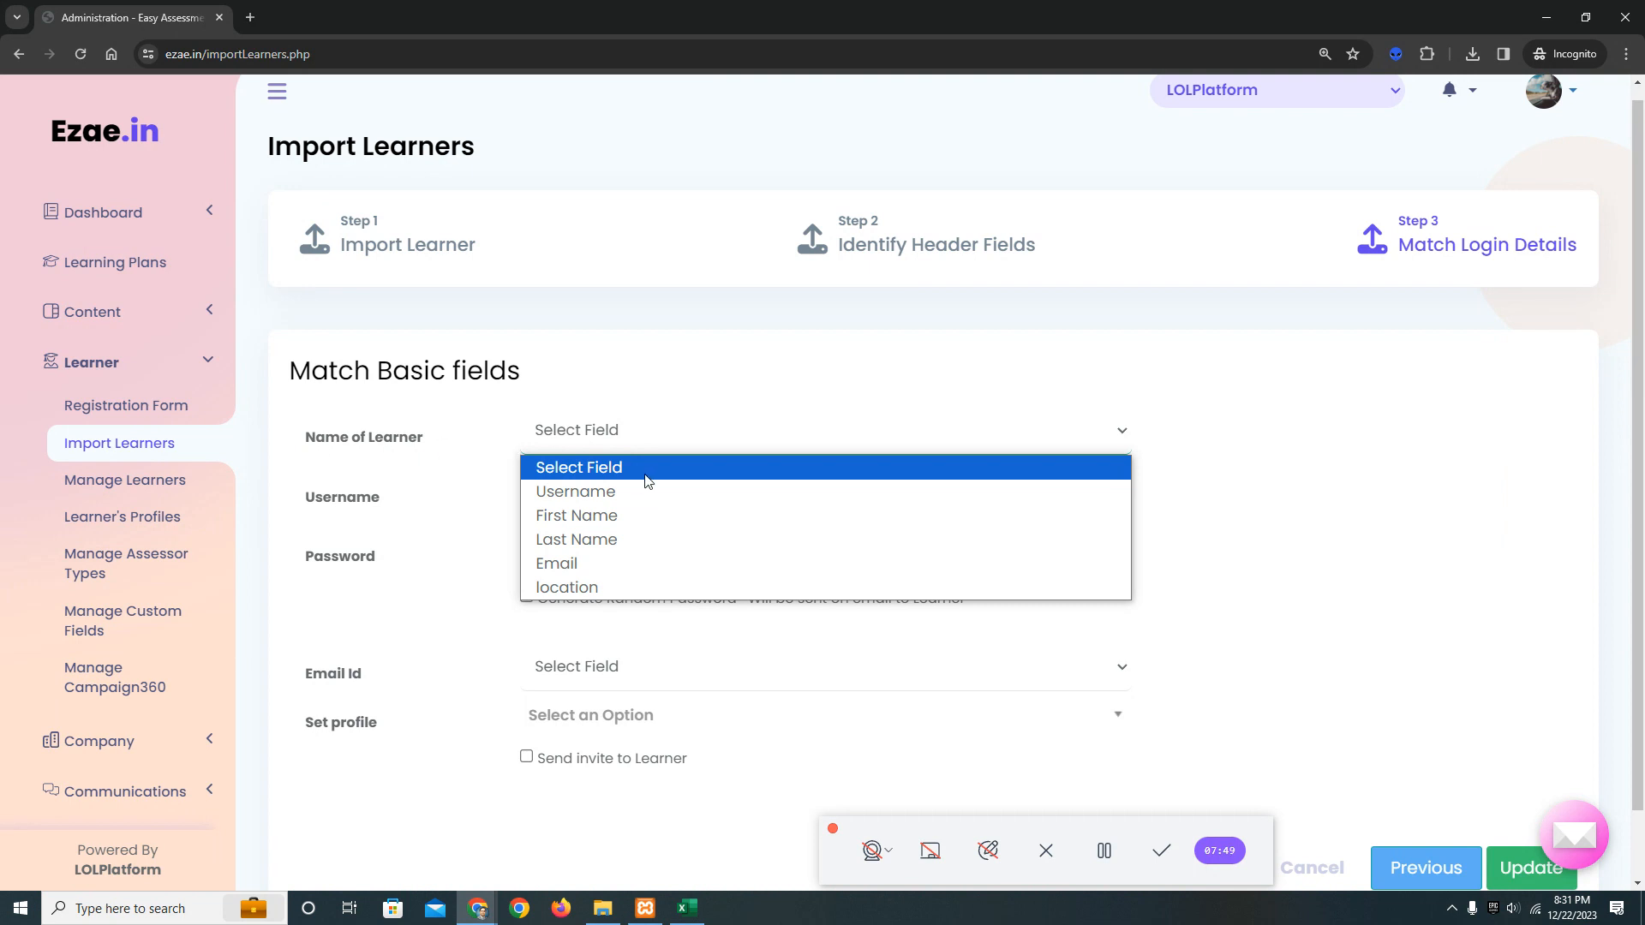
click(617, 517)
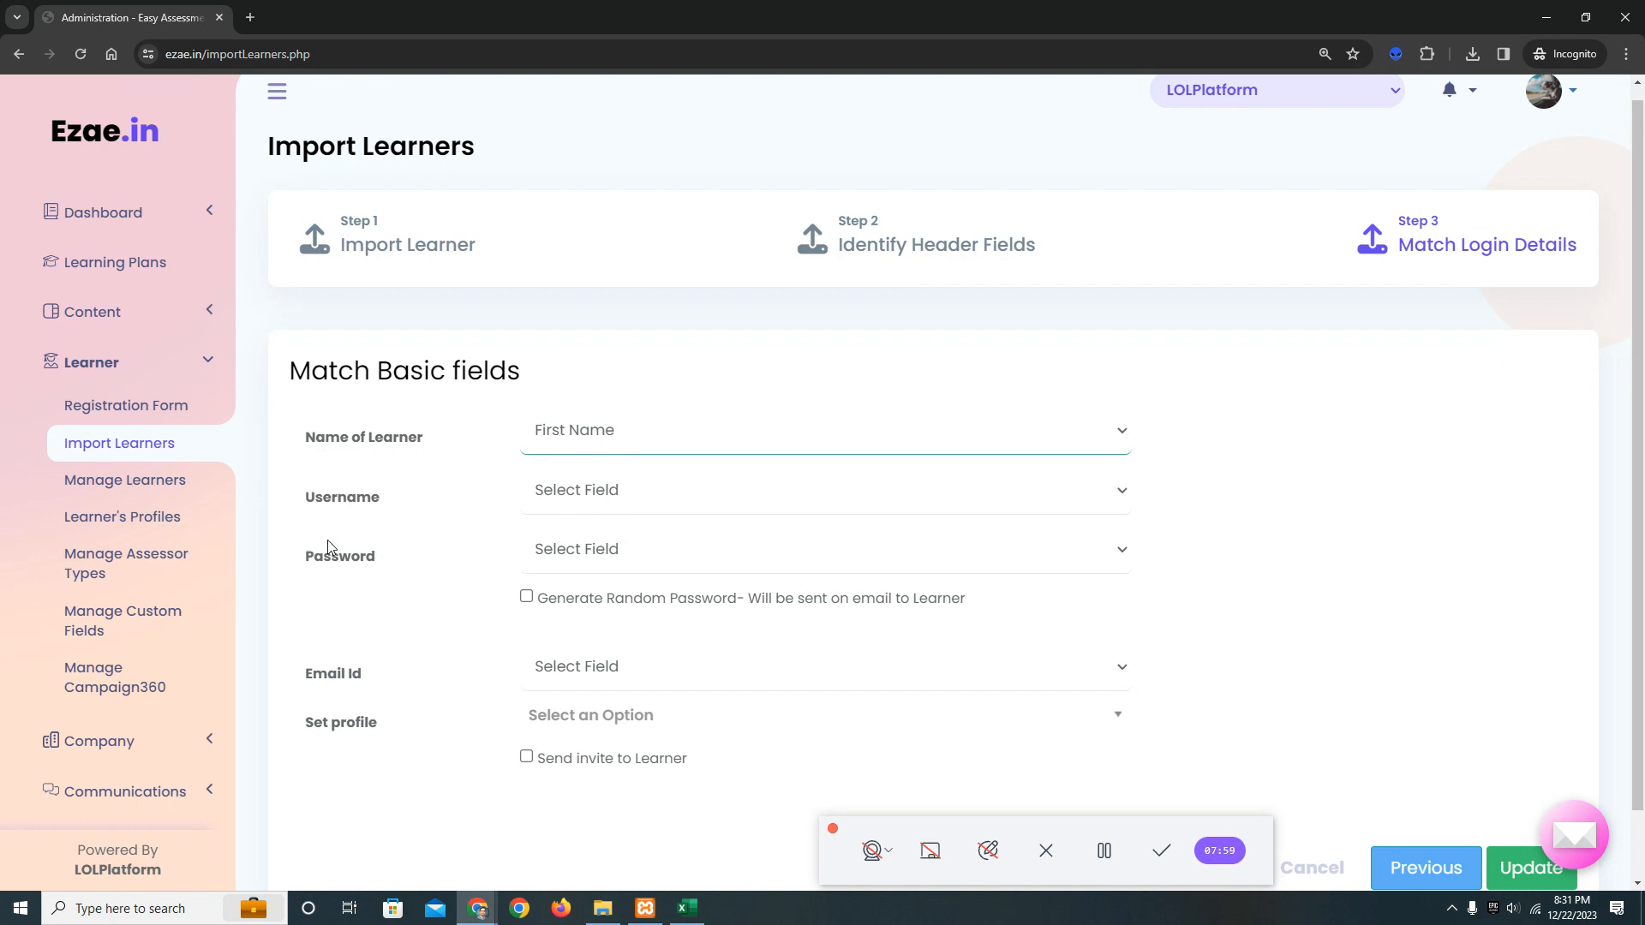
click(610, 484)
click(624, 557)
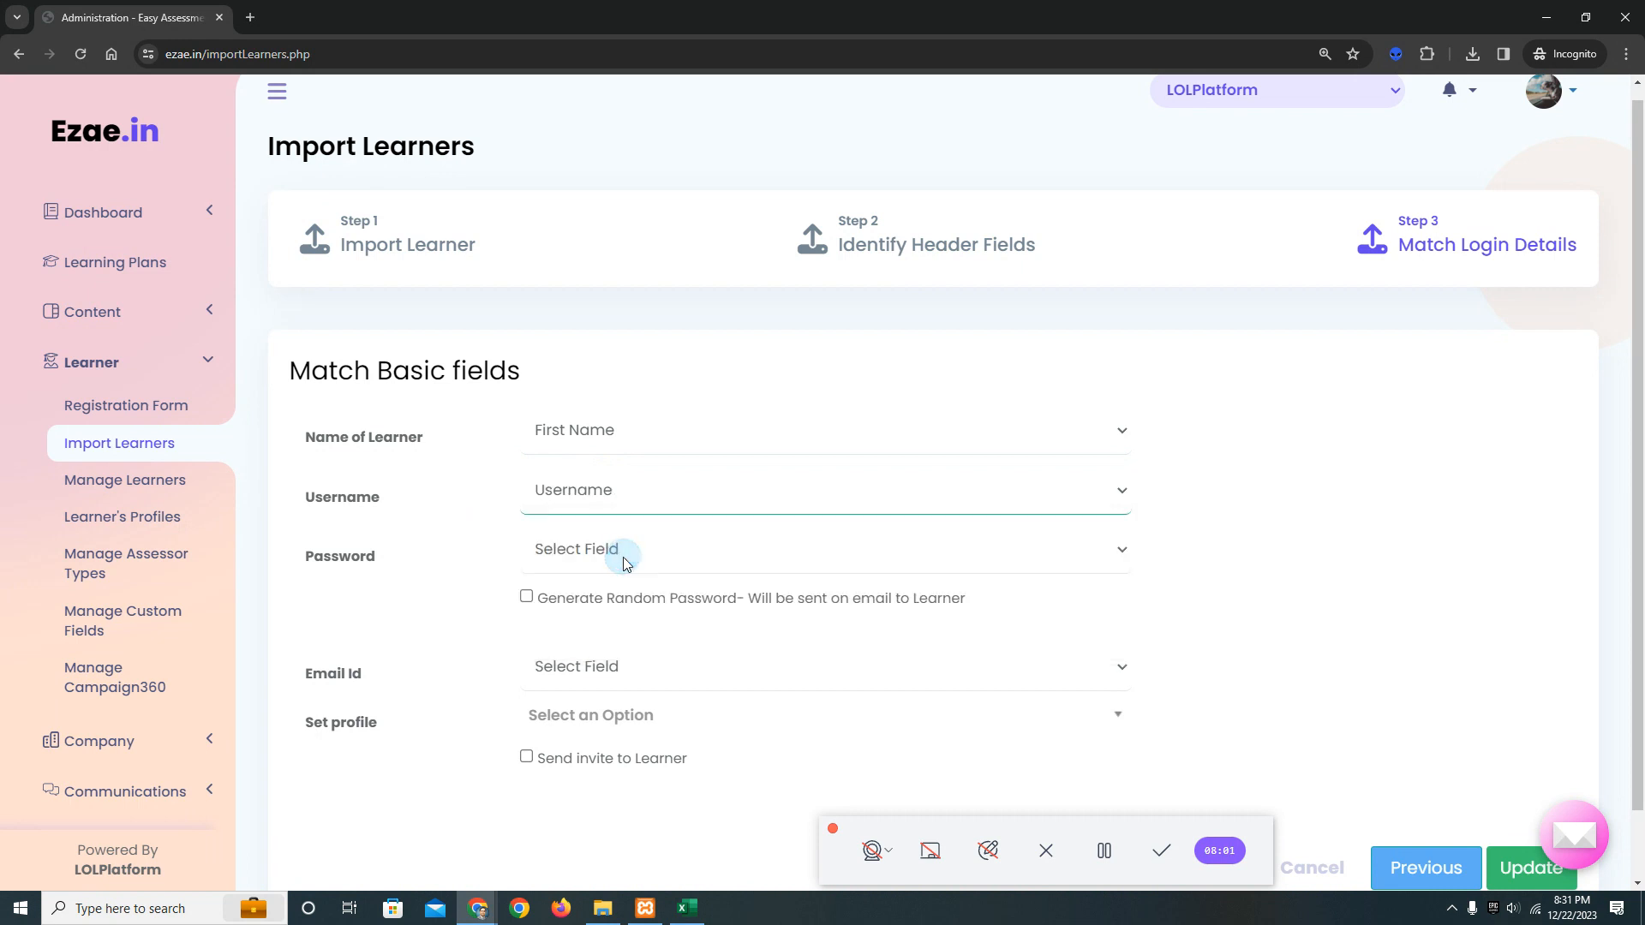
Check the column choices for Password, leave it unmatched, and enable Generate Random Password, which is sent to the learner by email.
scroll(646, 503, down, 1)
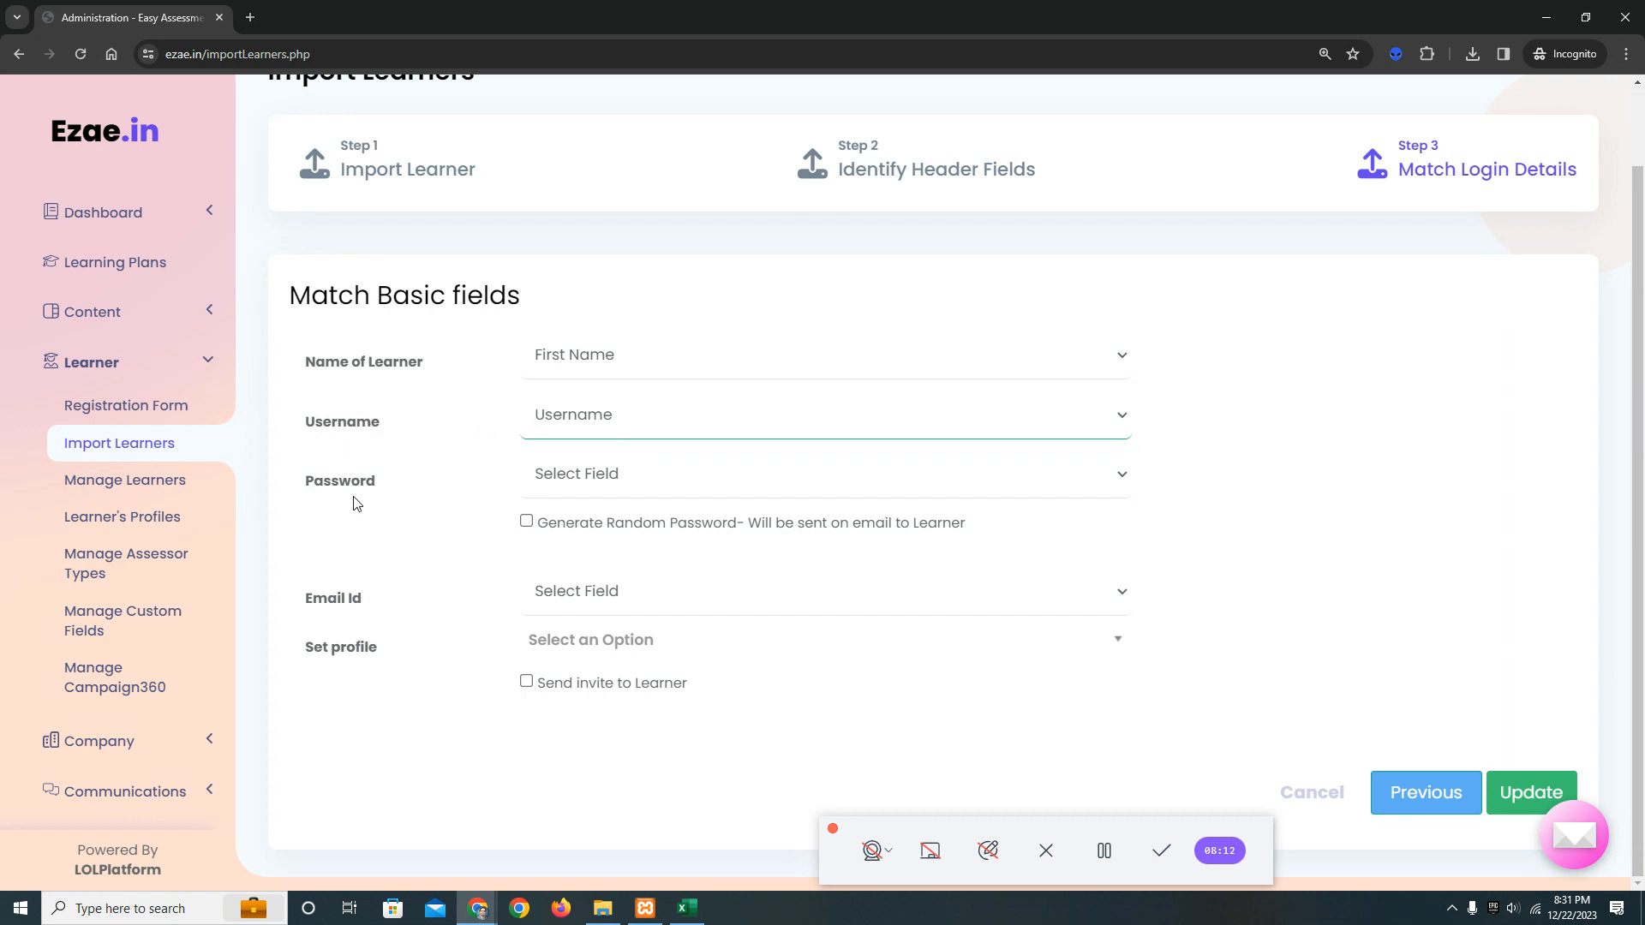
click(611, 486)
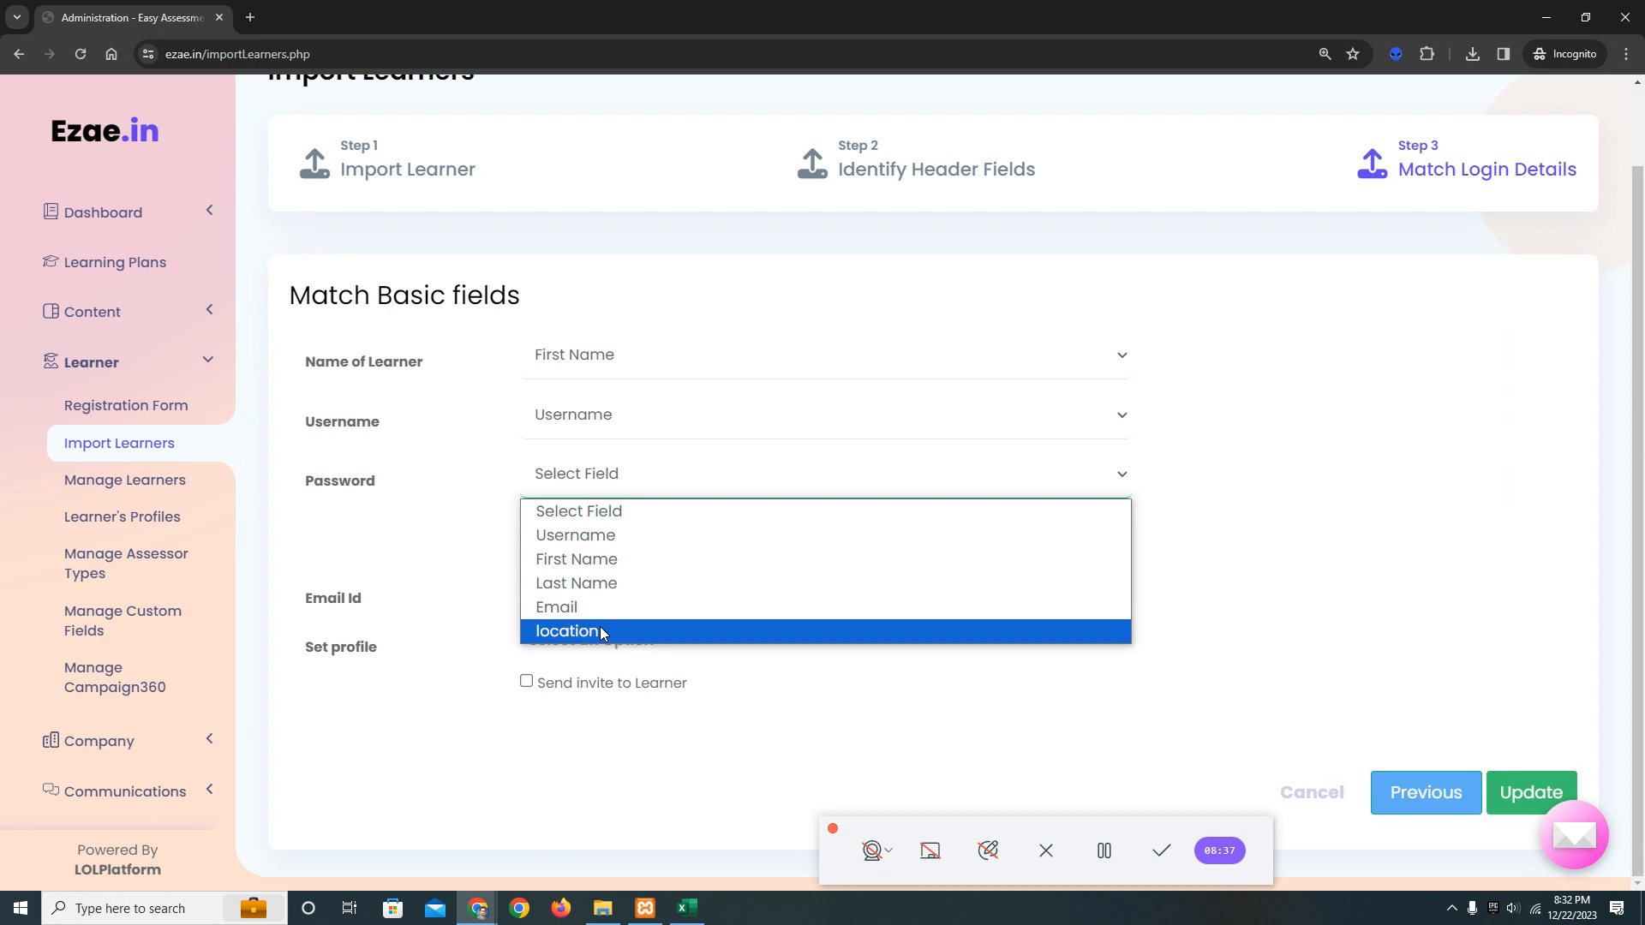
click(467, 509)
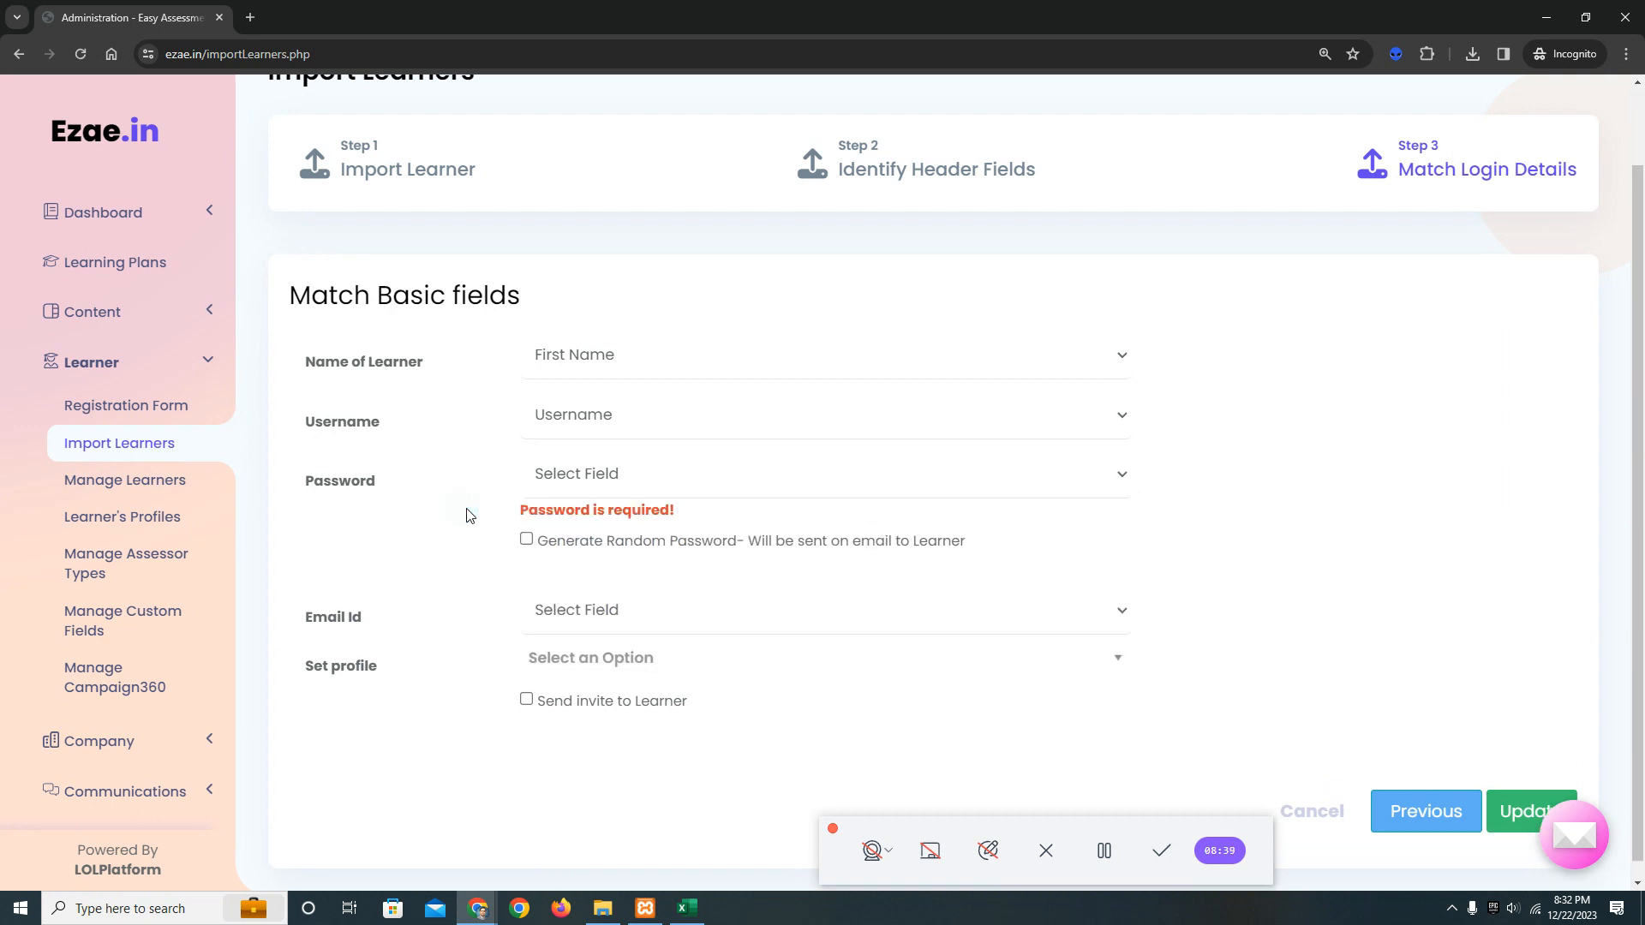
click(526, 539)
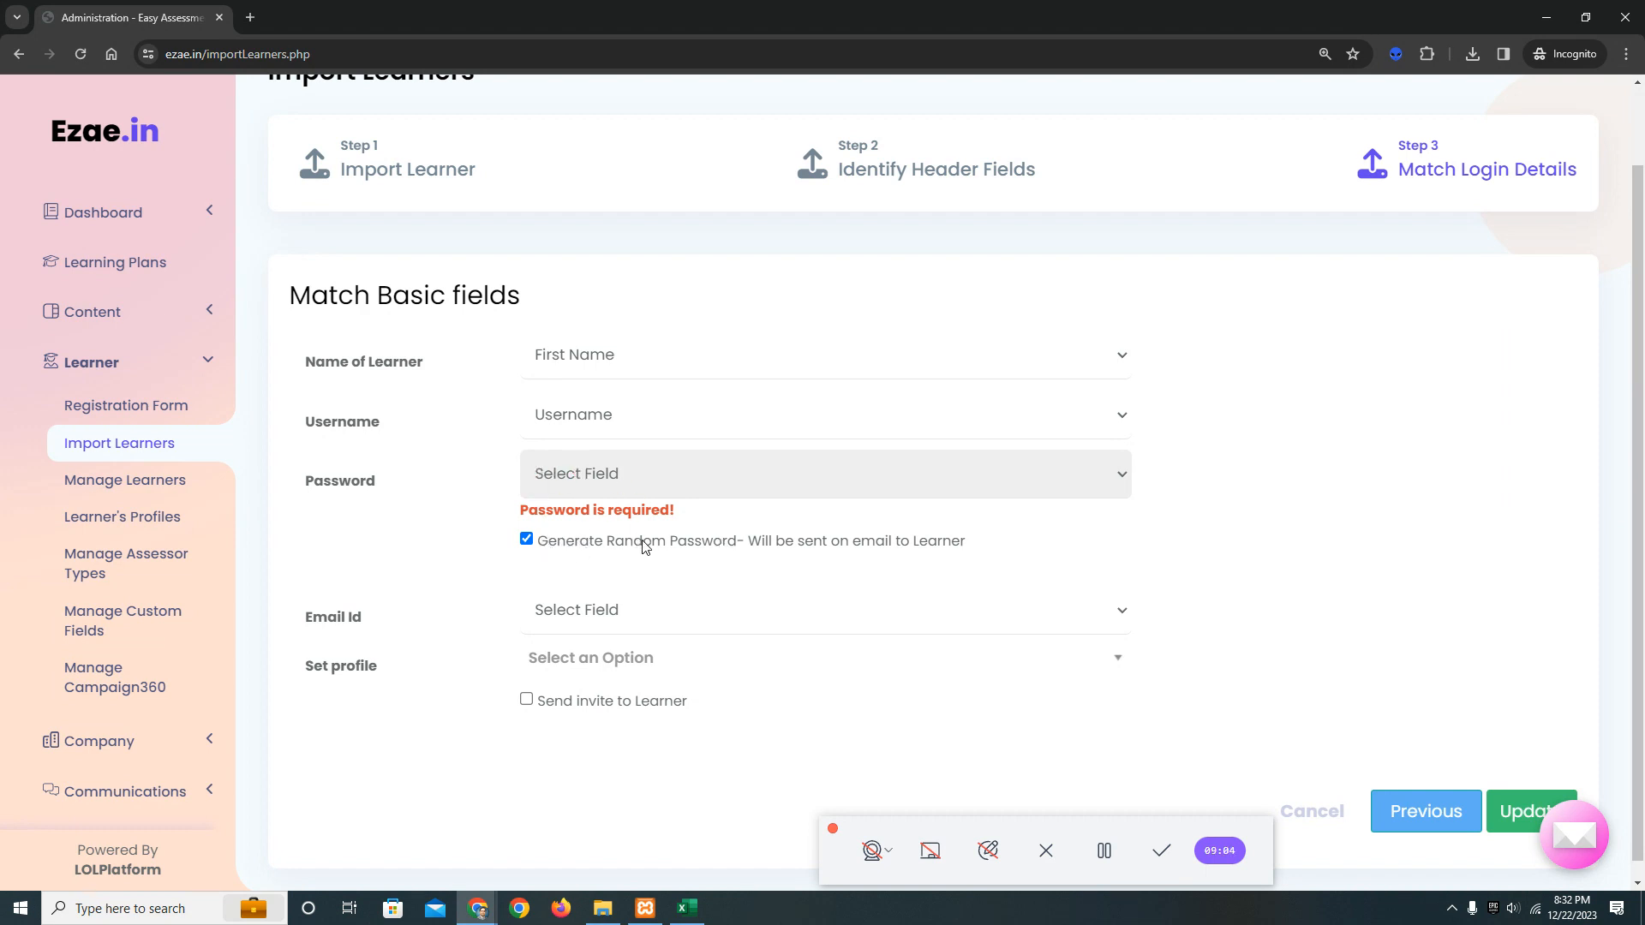
Match the Email Id field to the imported Email column.
scroll(636, 548, down, 1)
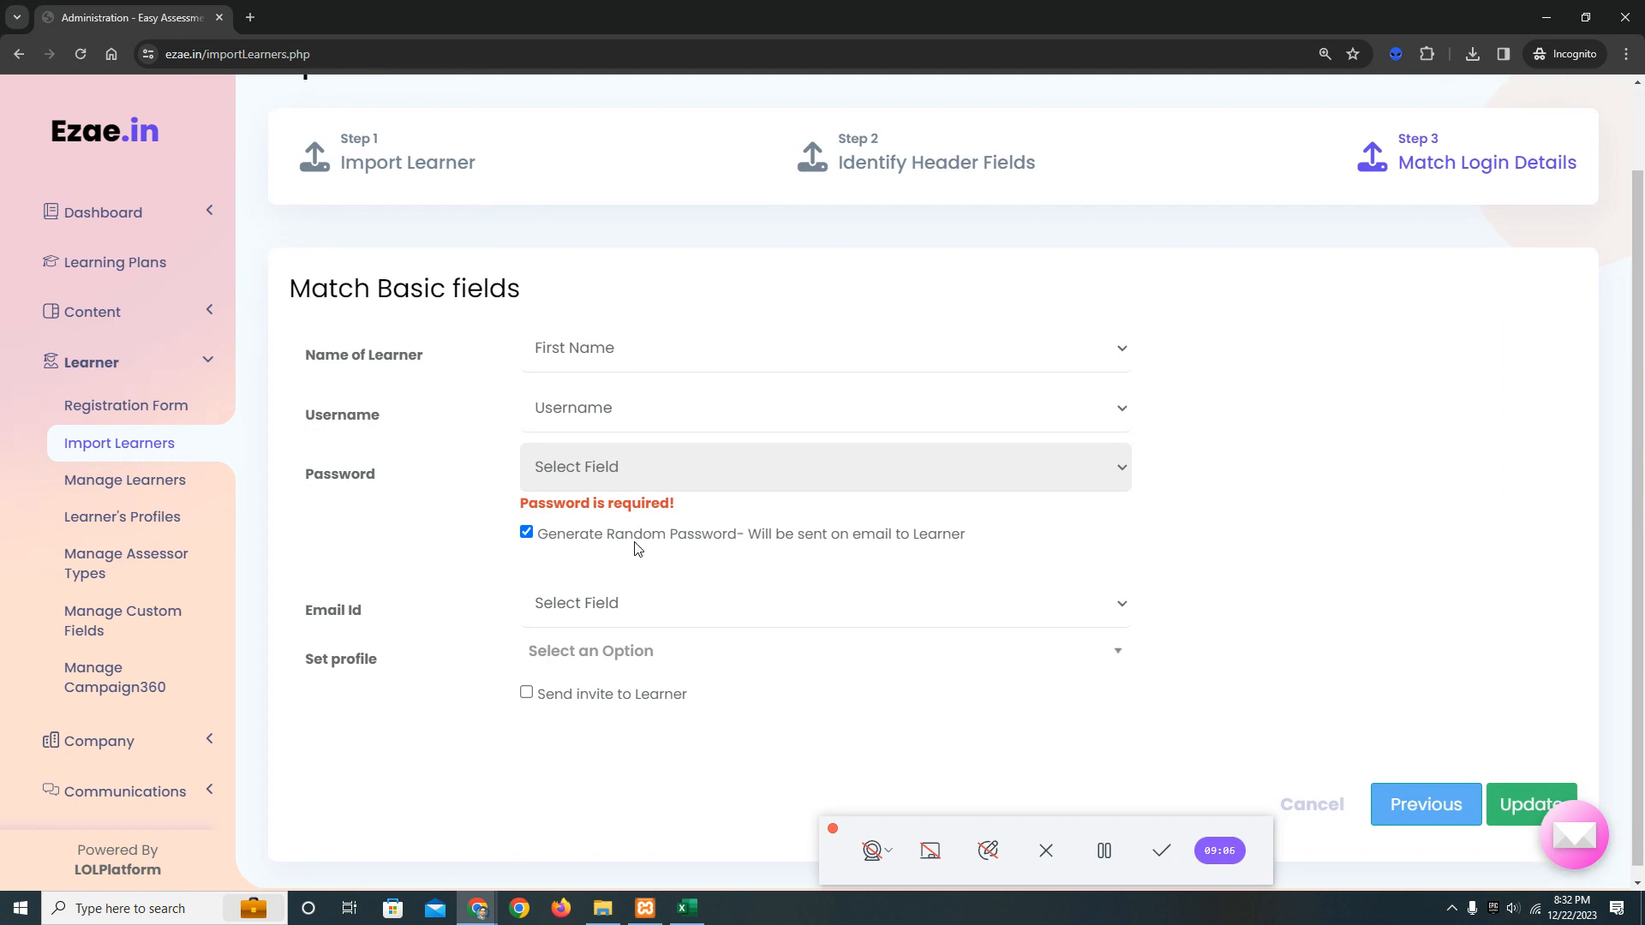
click(605, 600)
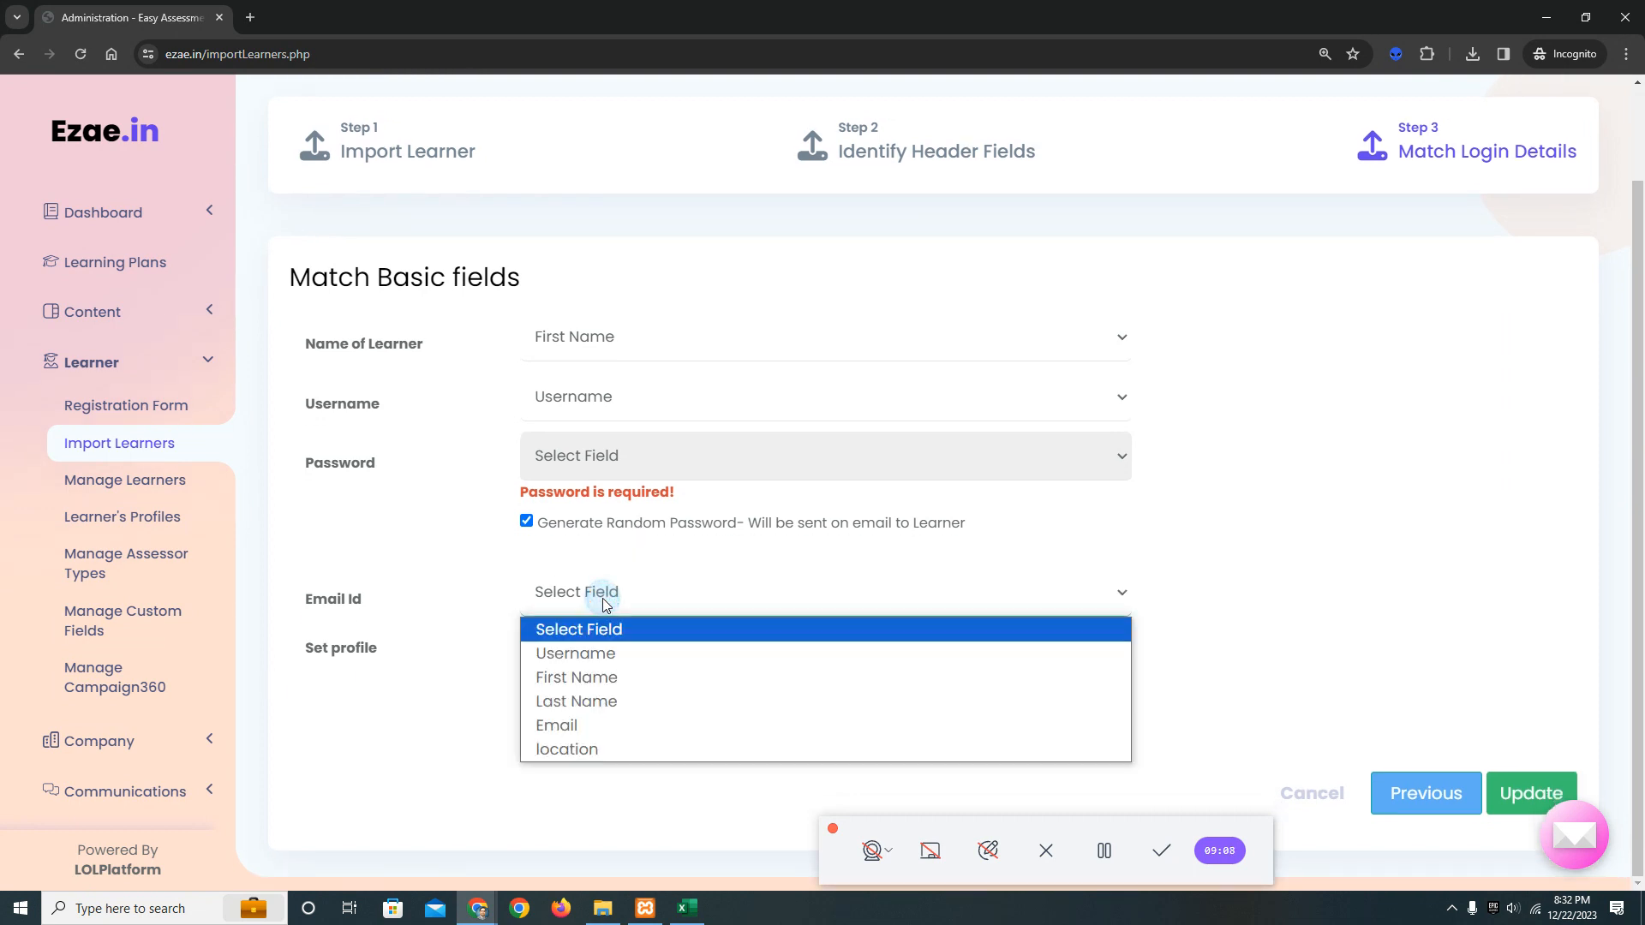
click(605, 729)
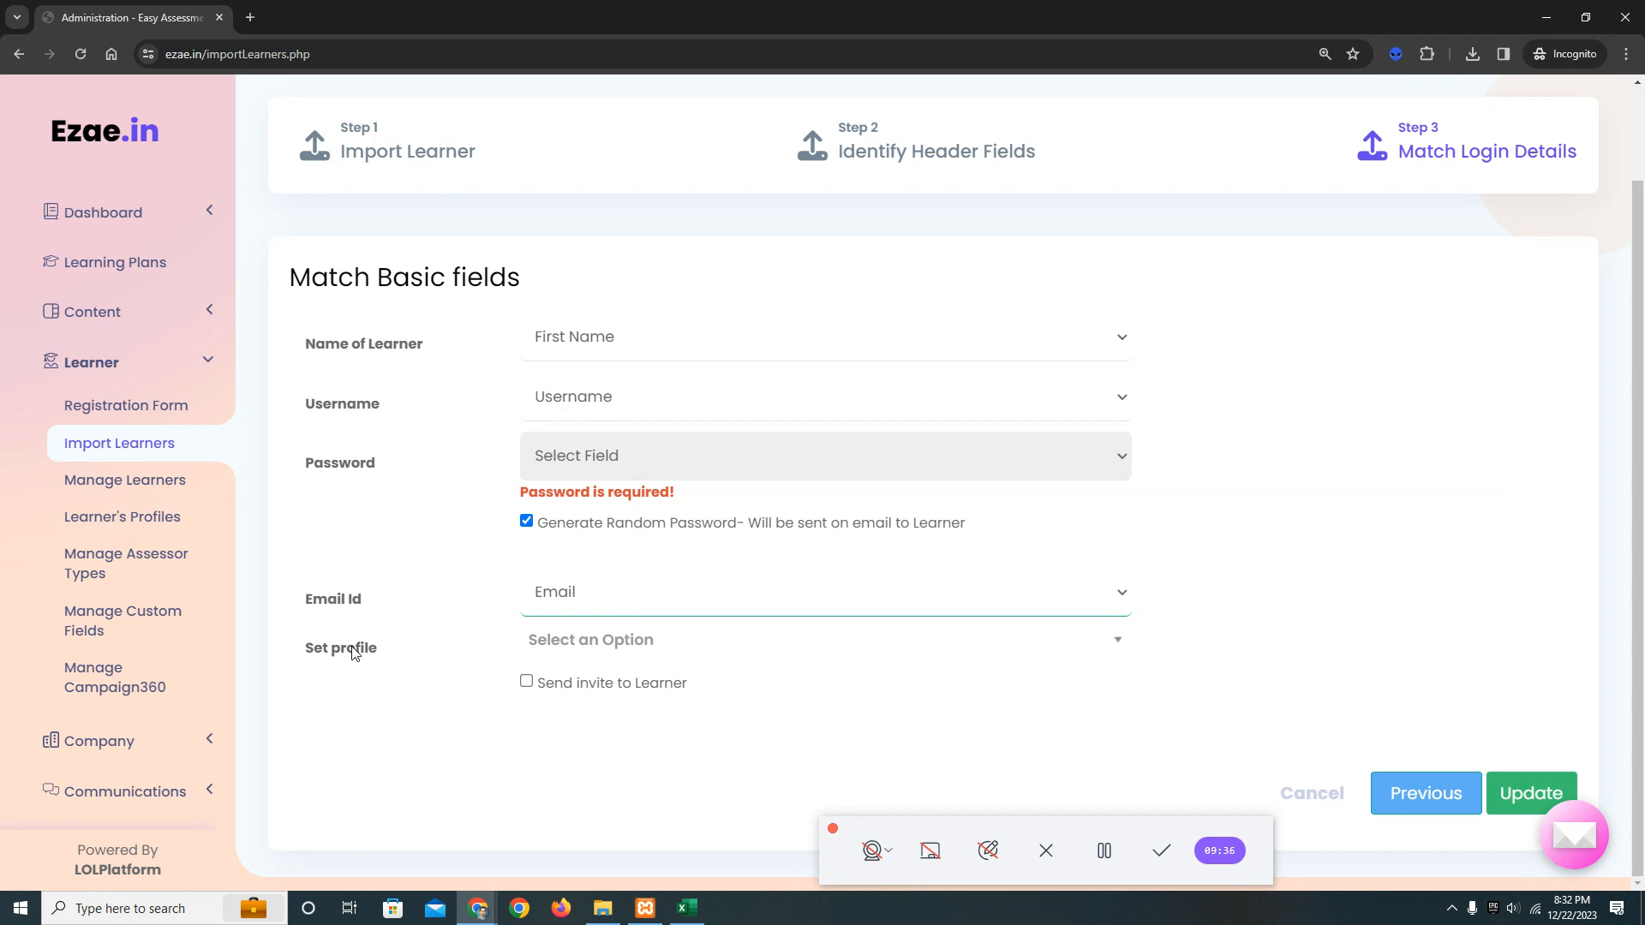
click(634, 646)
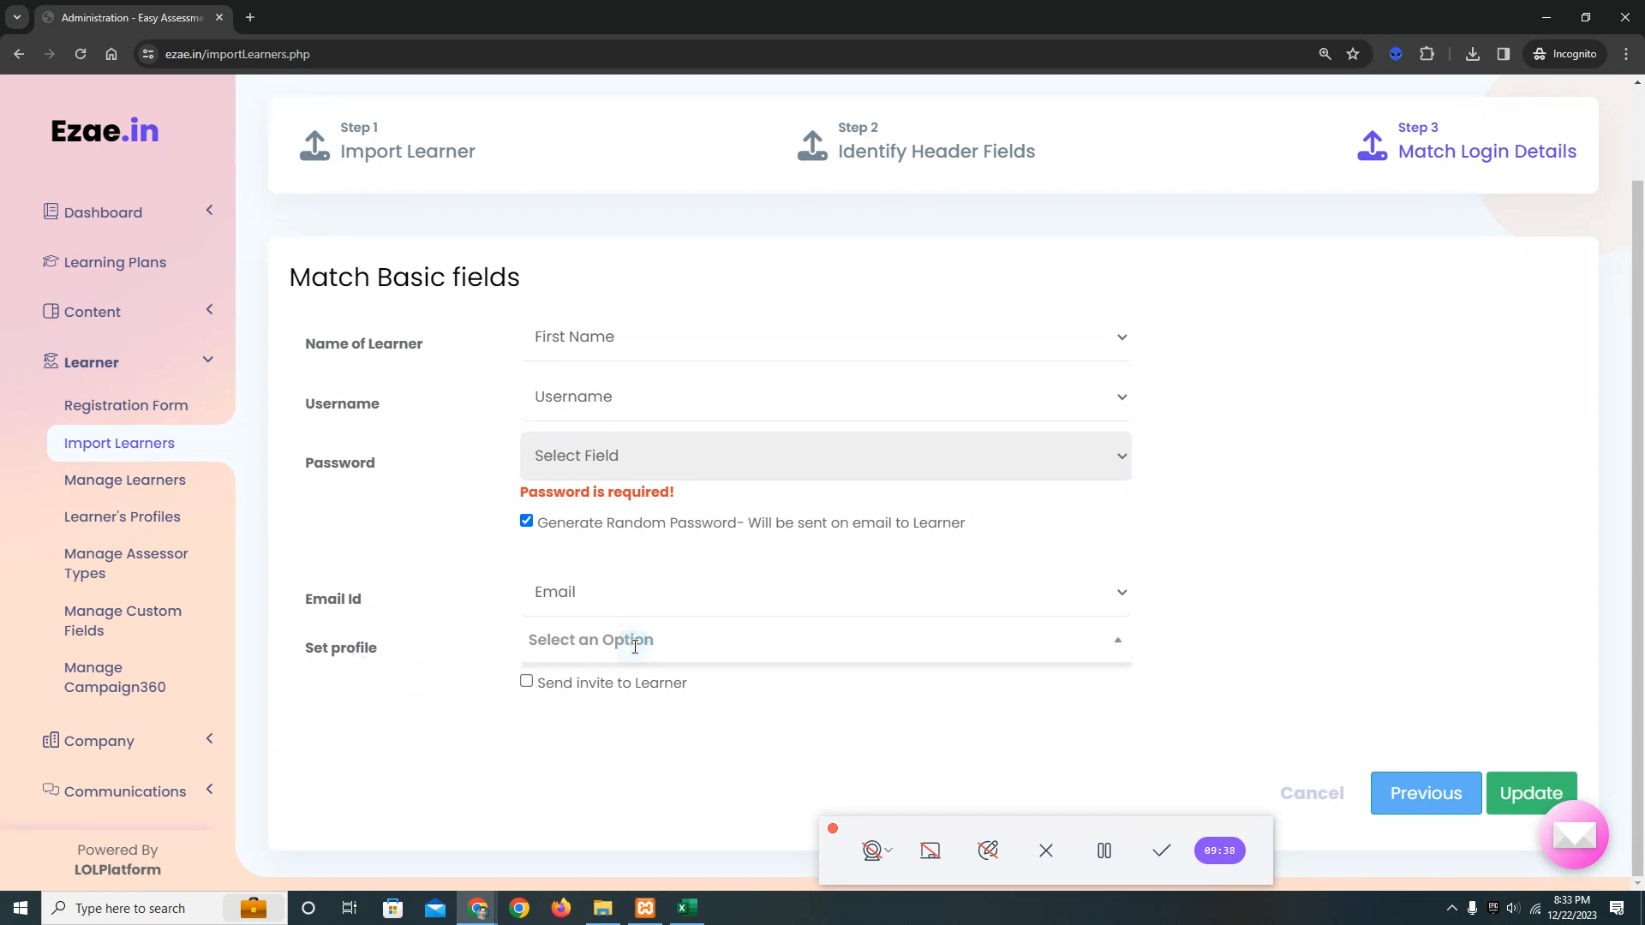
click(634, 646)
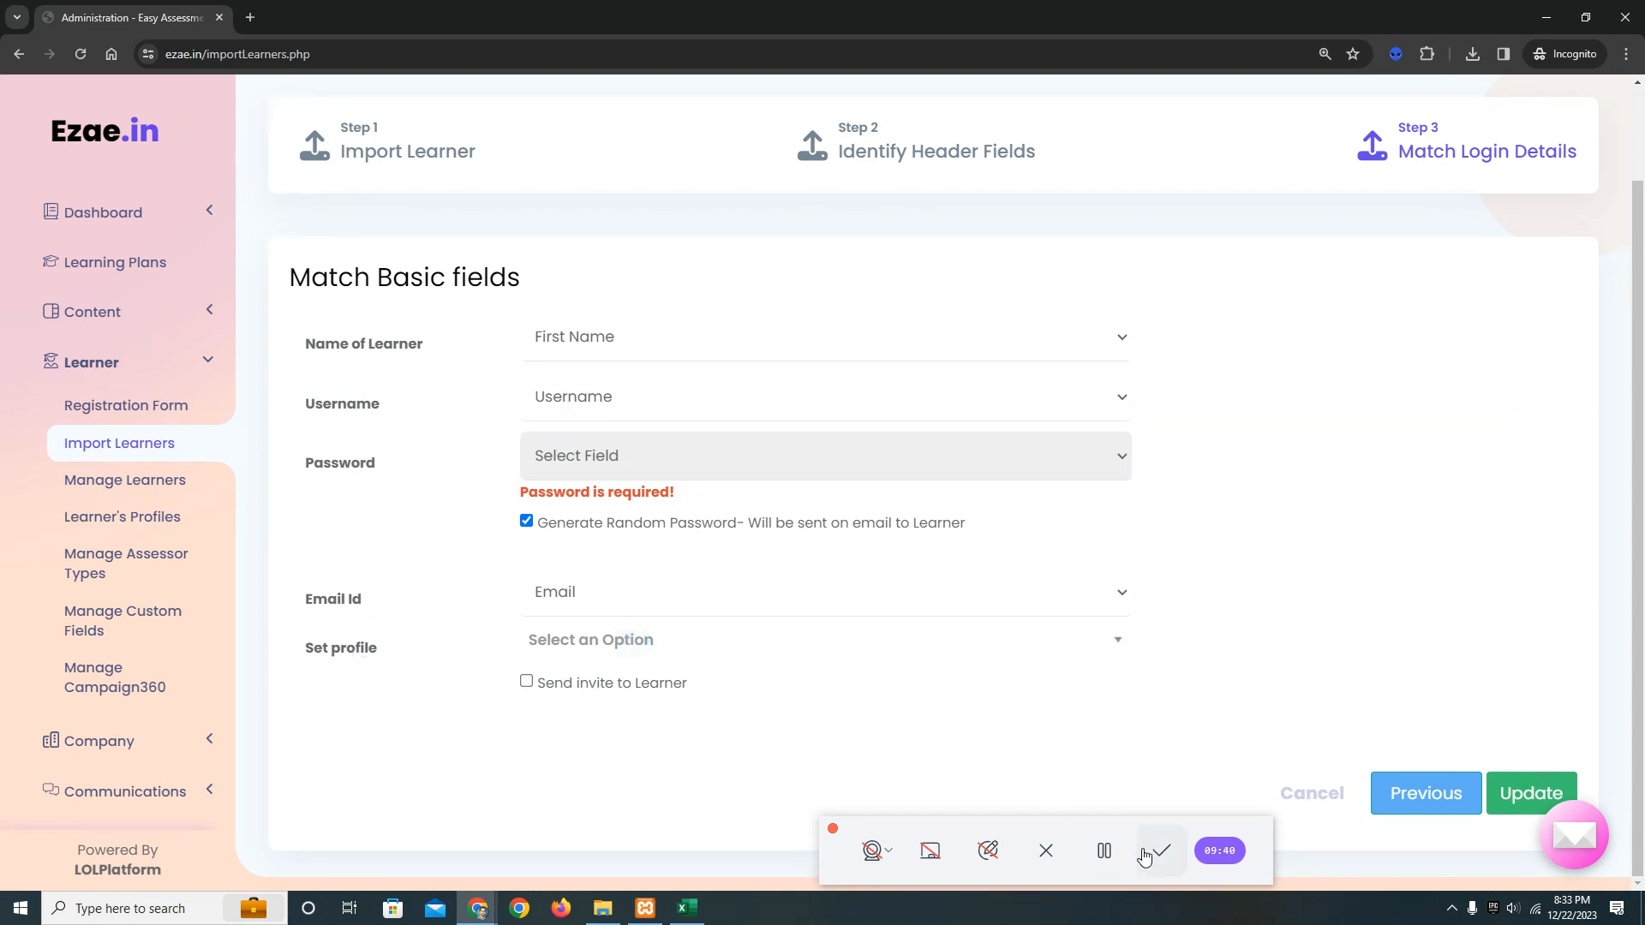
click(1111, 852)
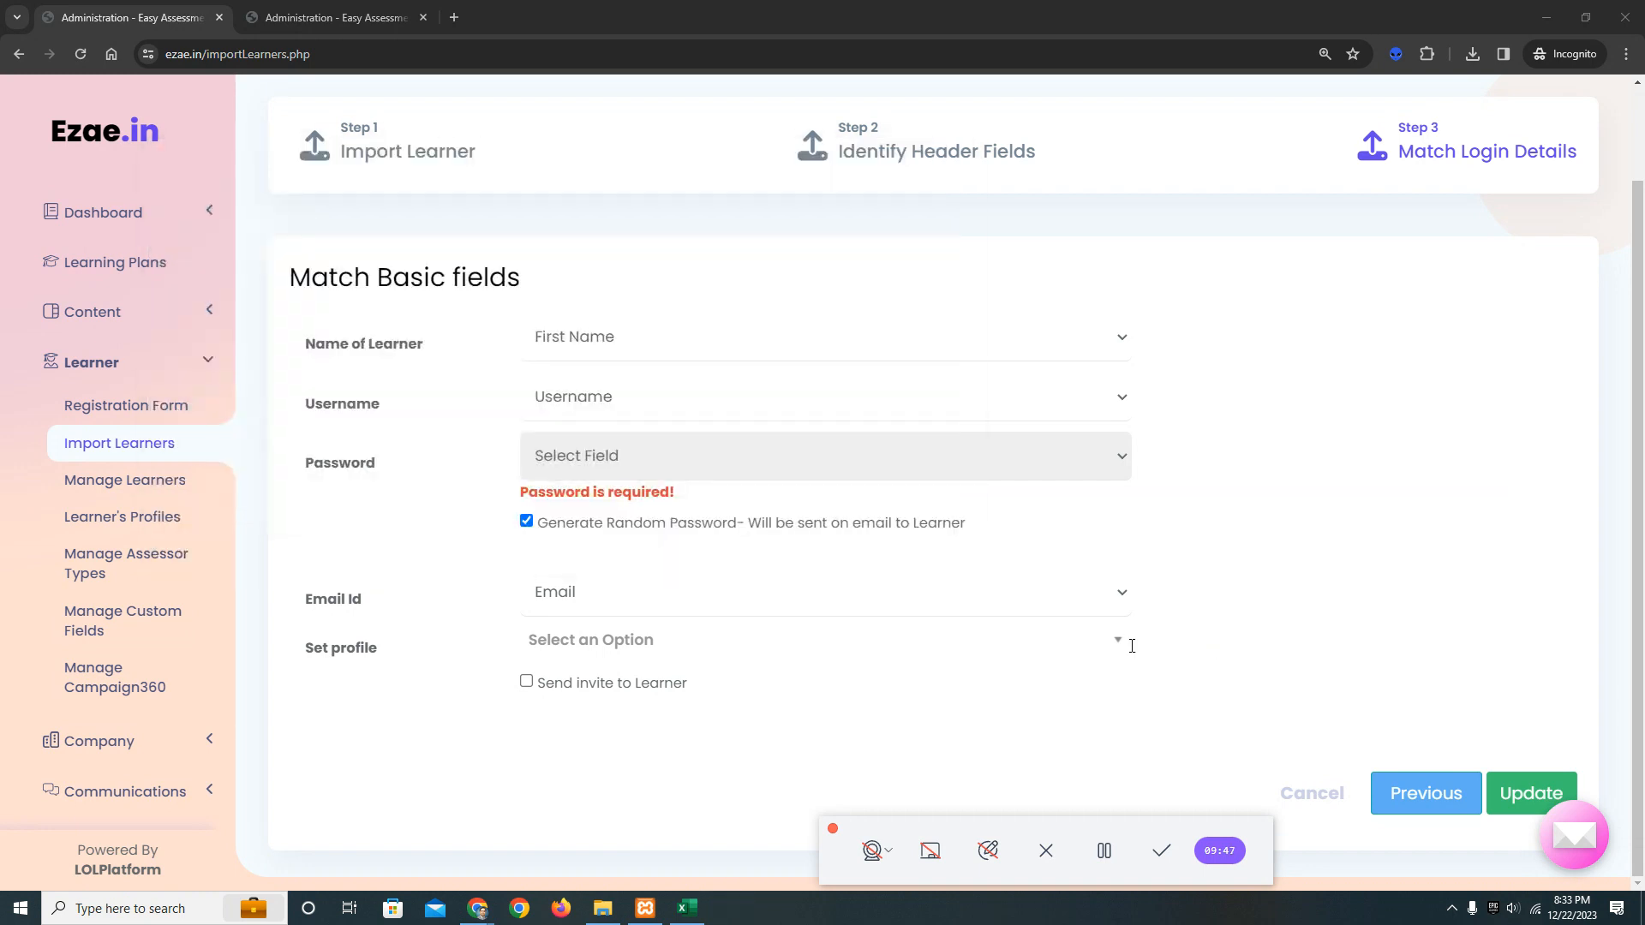
click(777, 648)
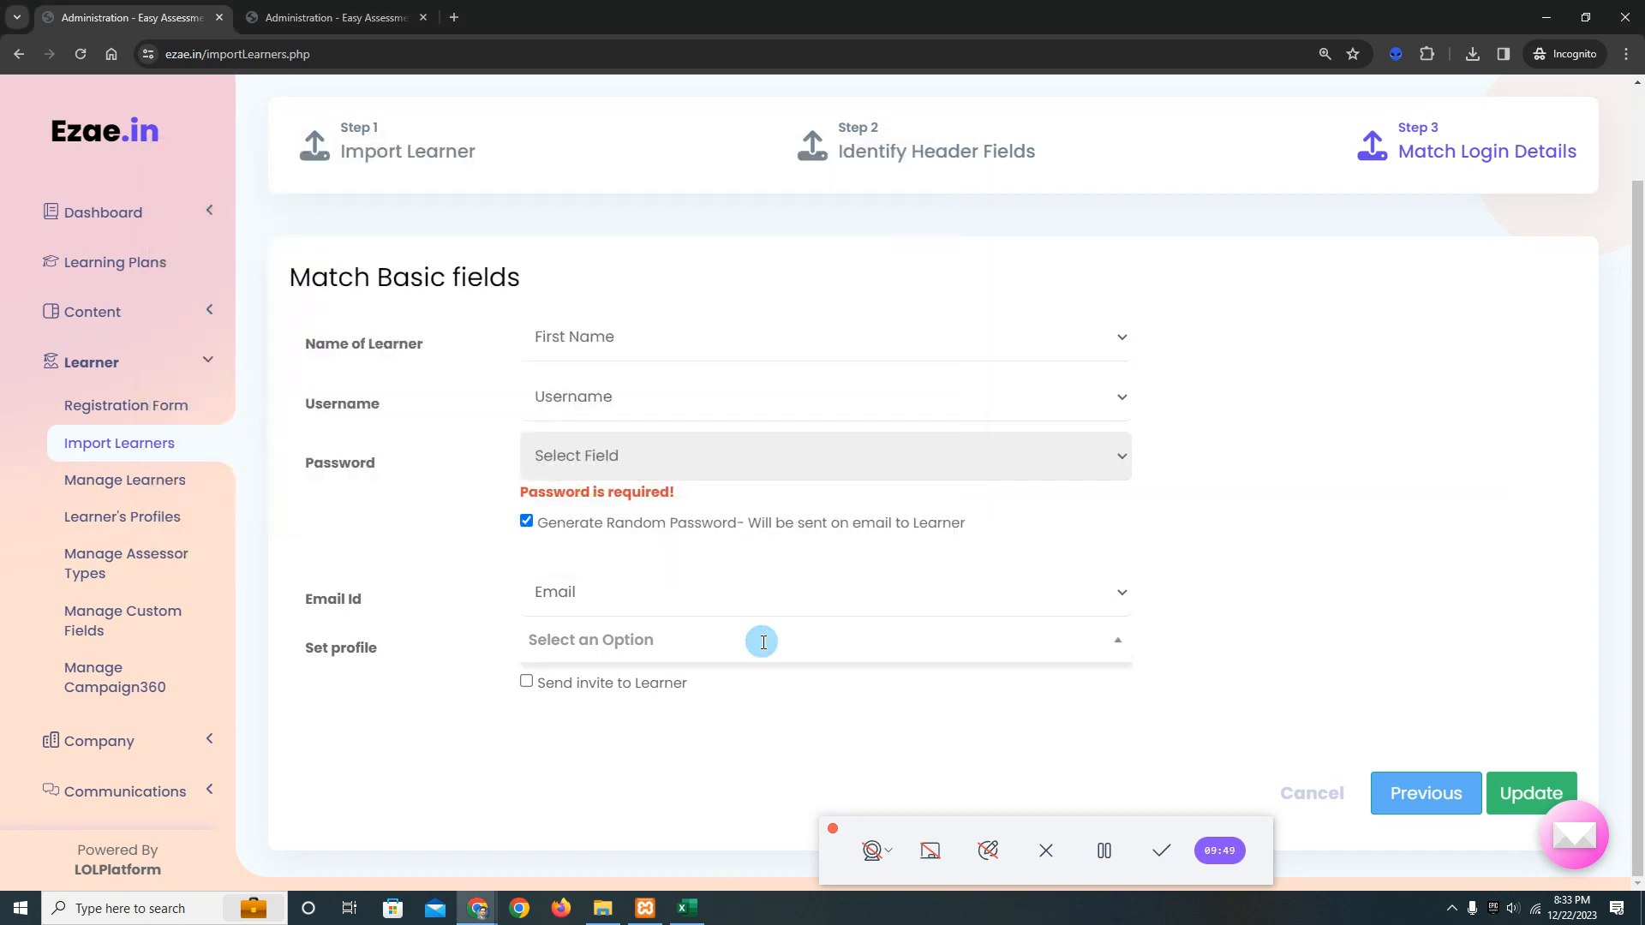
click(700, 730)
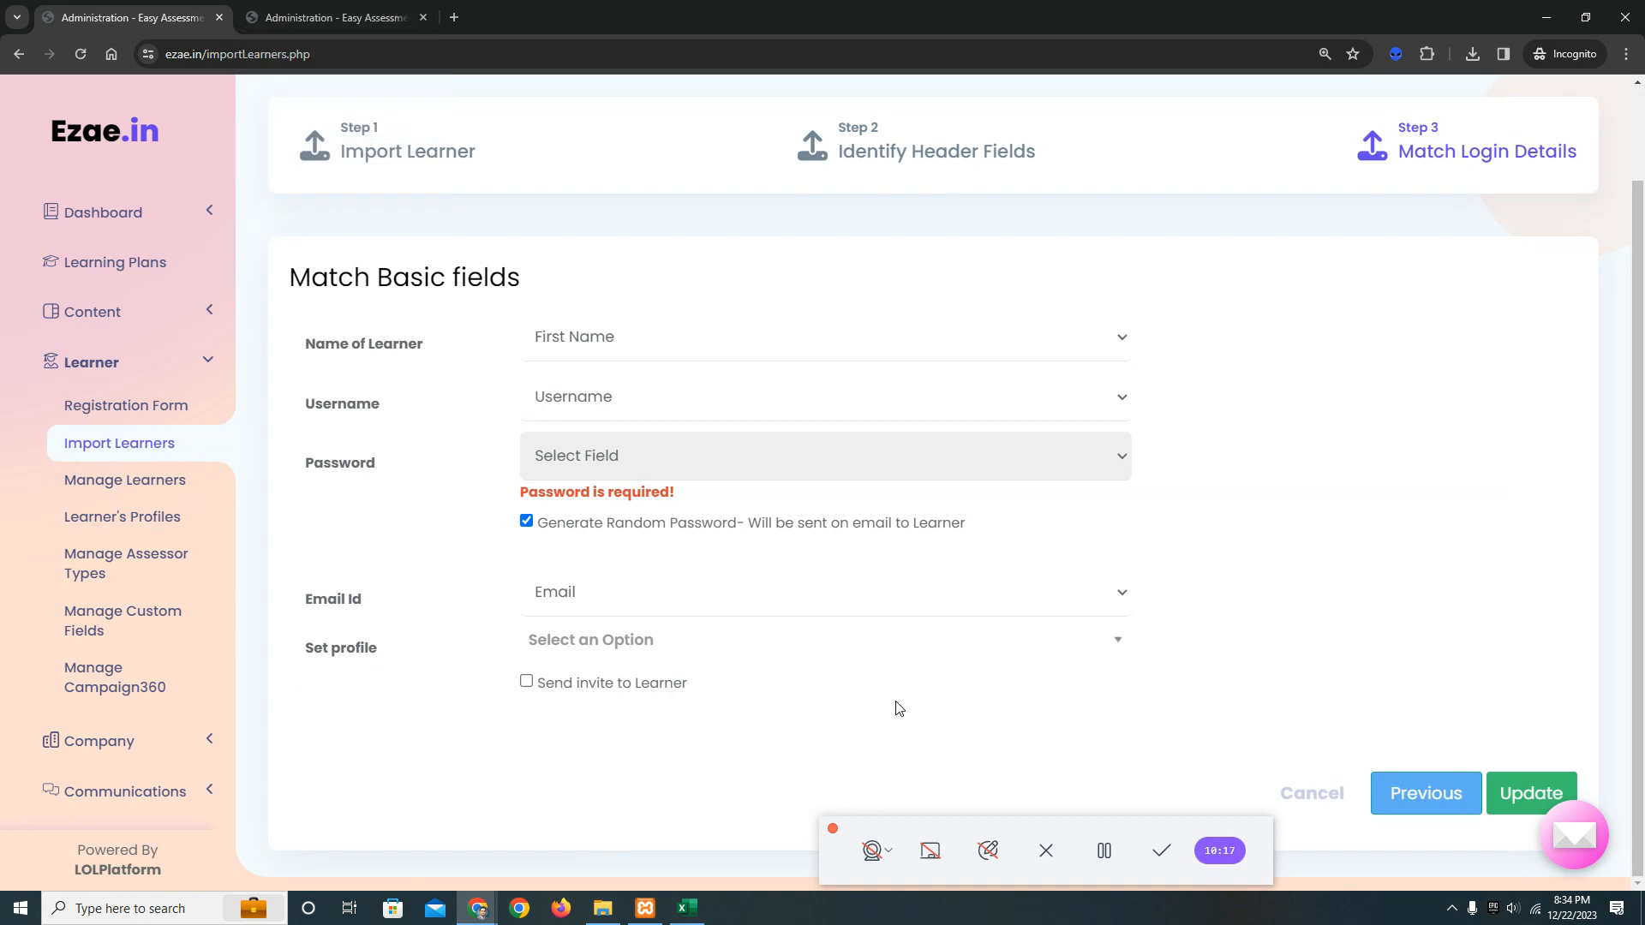
Enable Send invite to Learner and try to submit the basic field matches with a randomly generated password.
click(528, 683)
click(1544, 795)
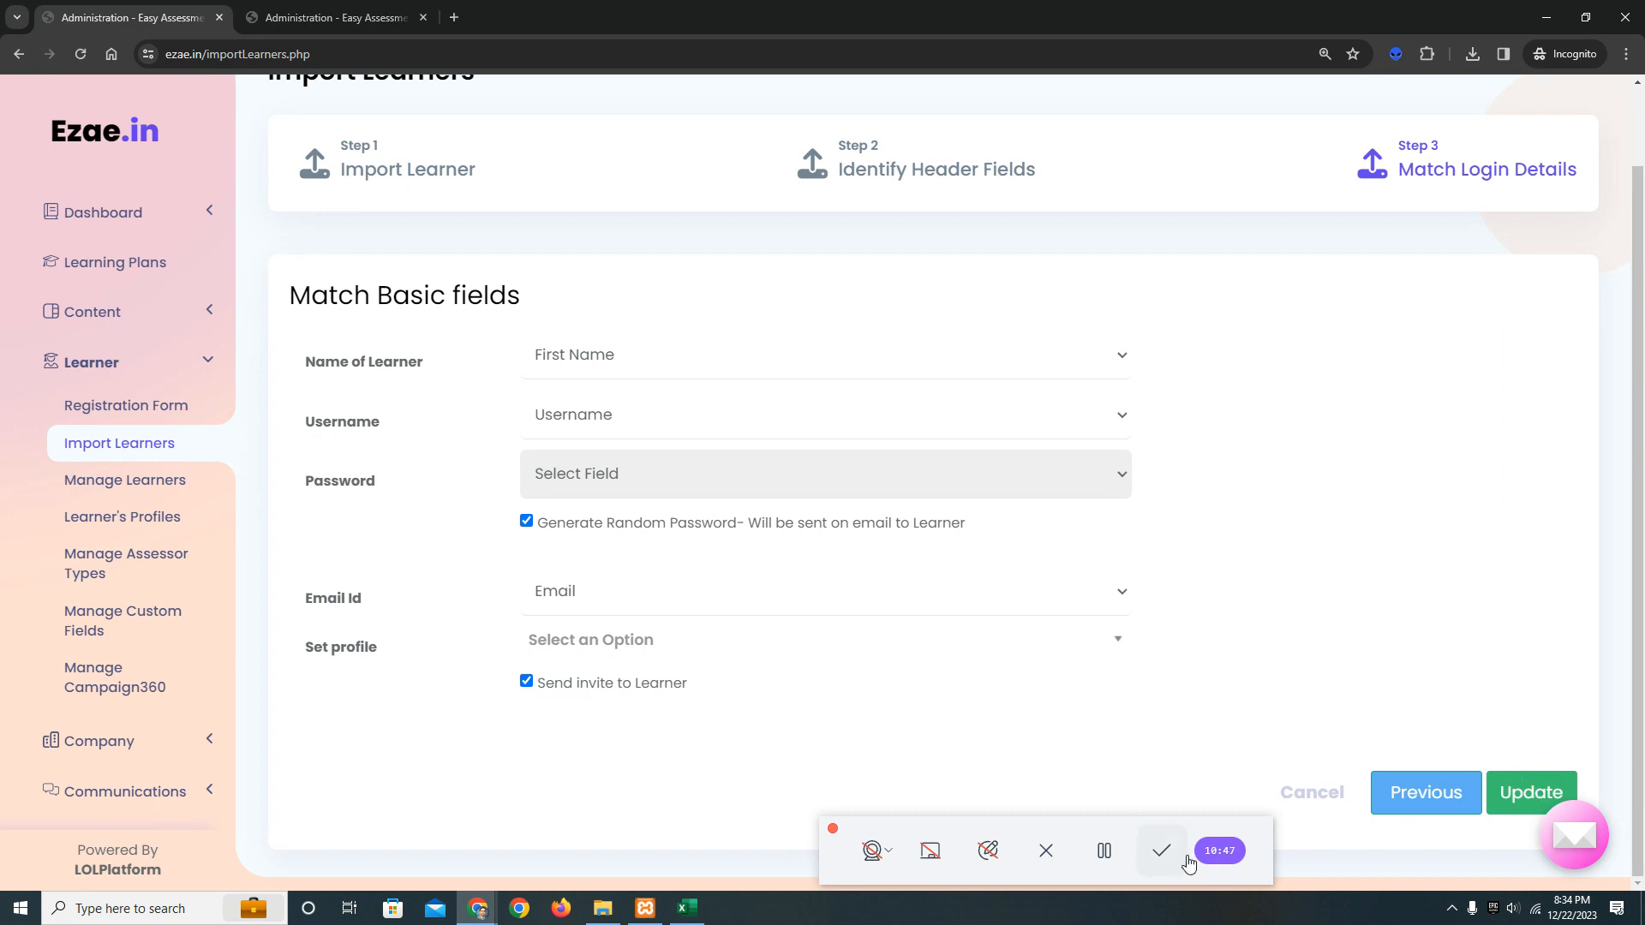
click(1358, 723)
click(1515, 795)
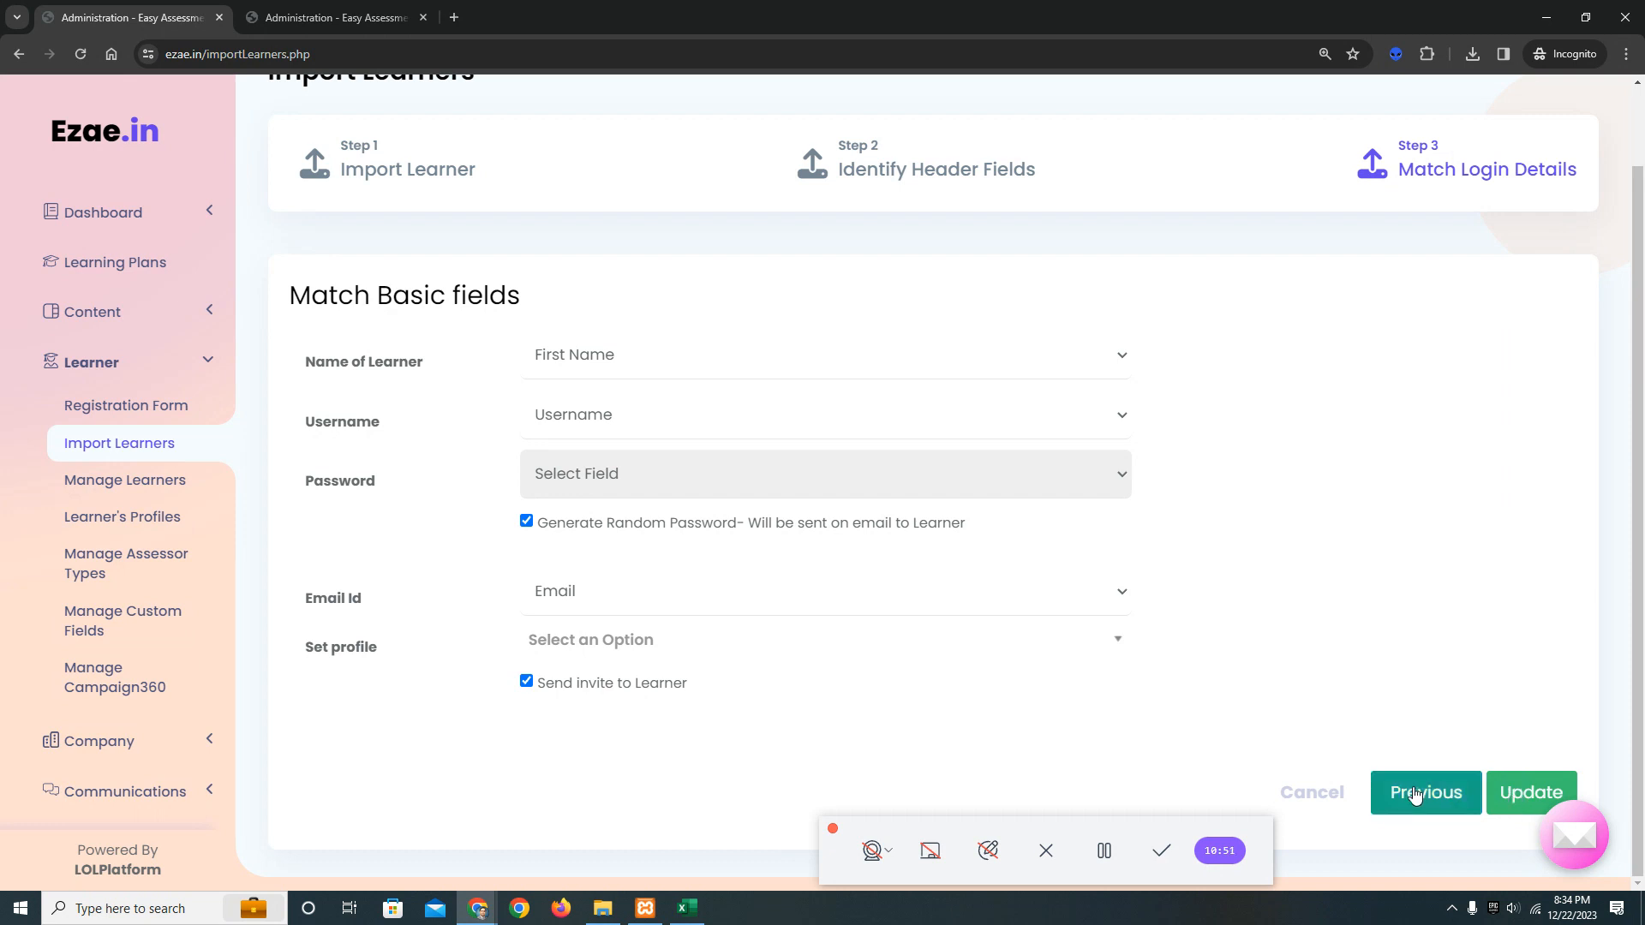
click(1104, 871)
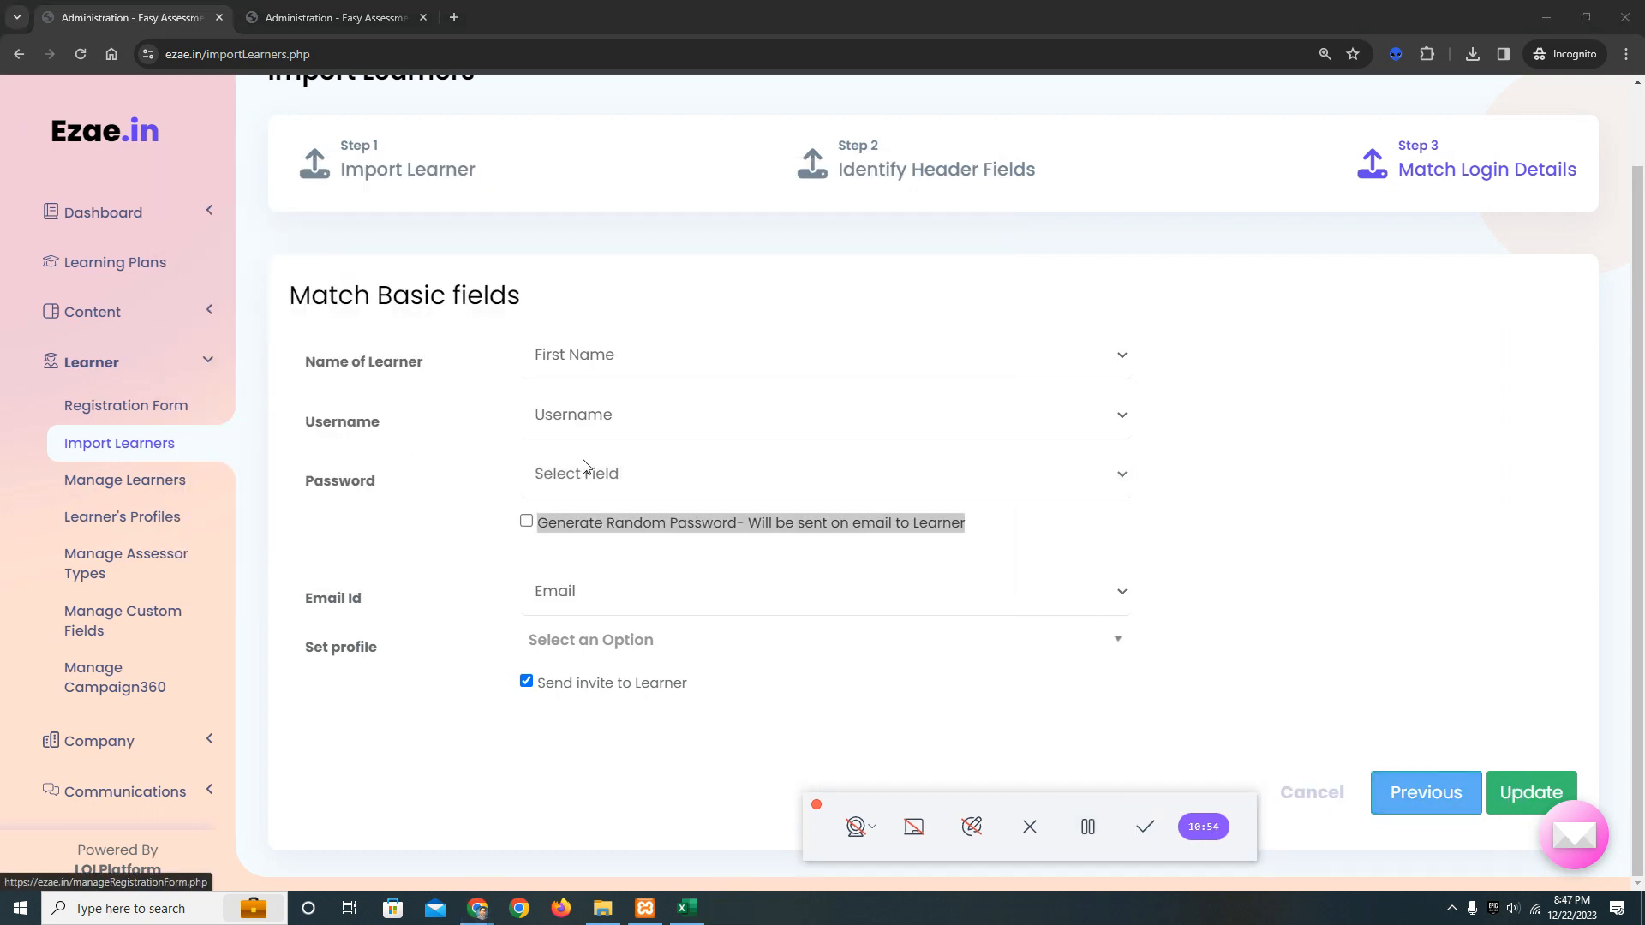
Turn off random password generation and match the Password field to the Last Name column.
click(583, 470)
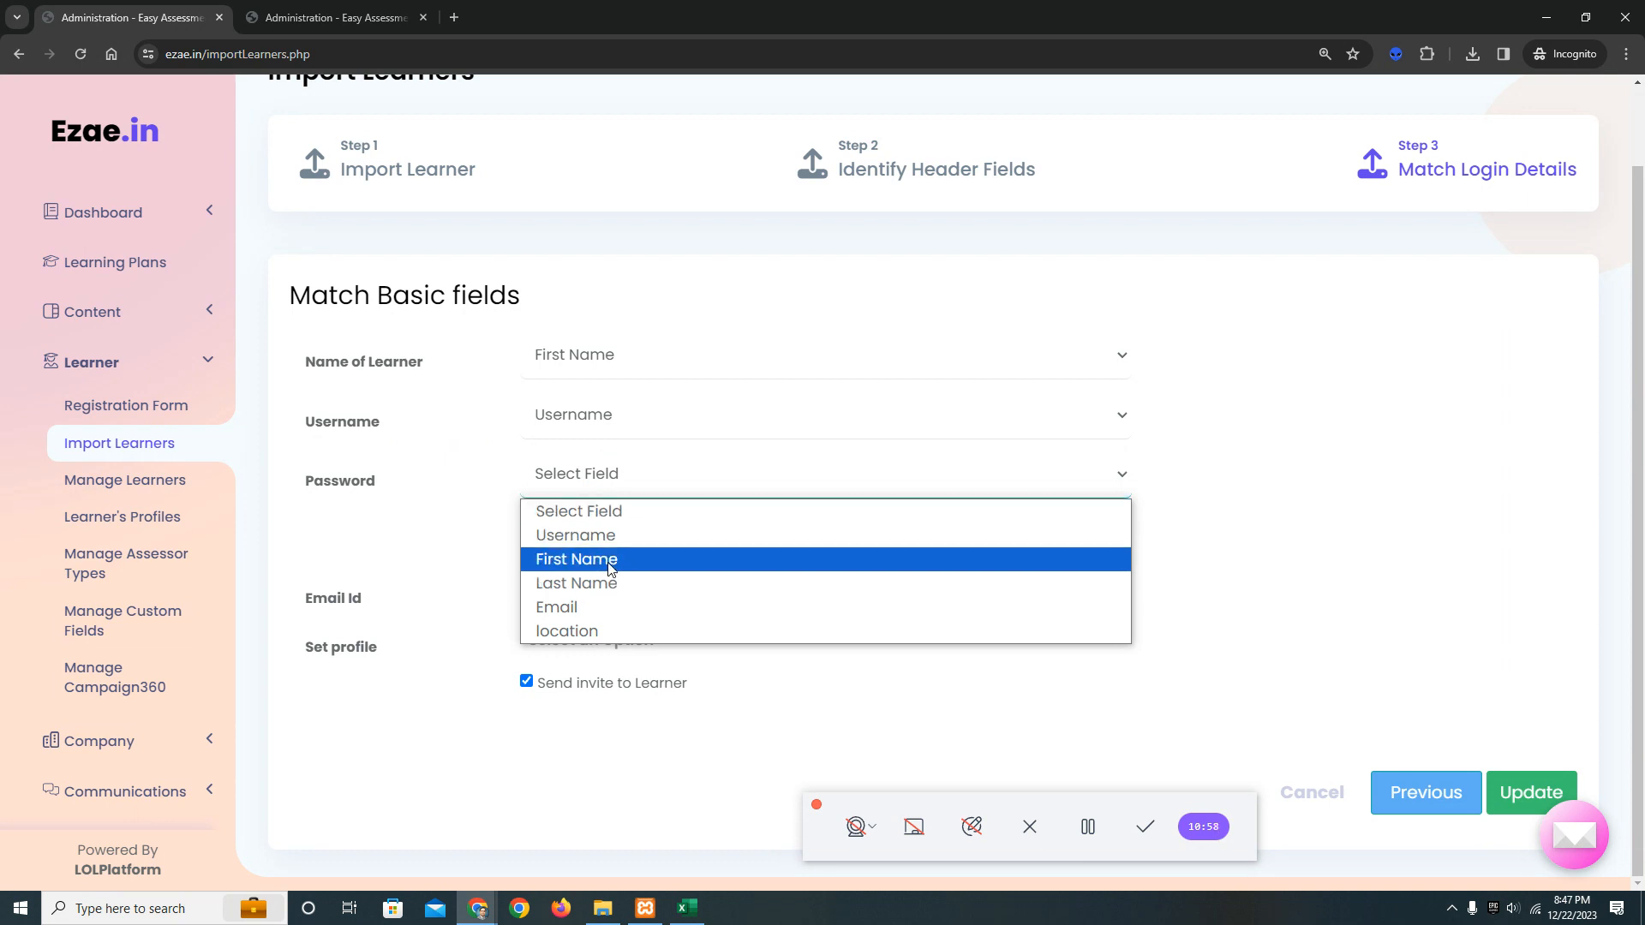
double_click(619, 583)
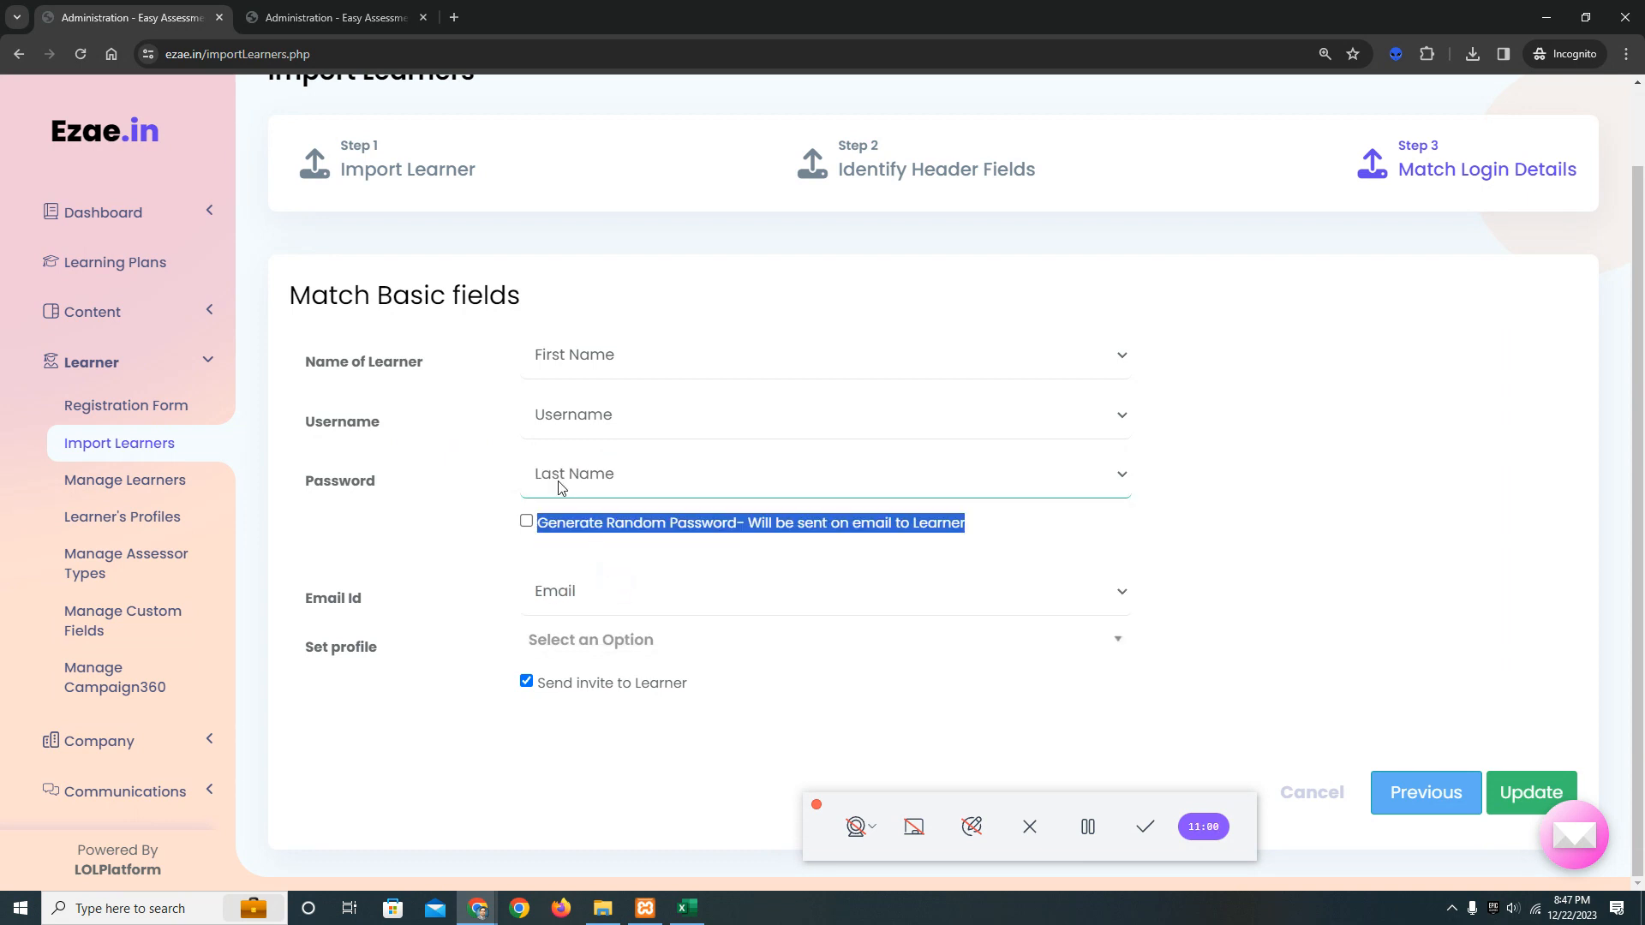
click(1241, 514)
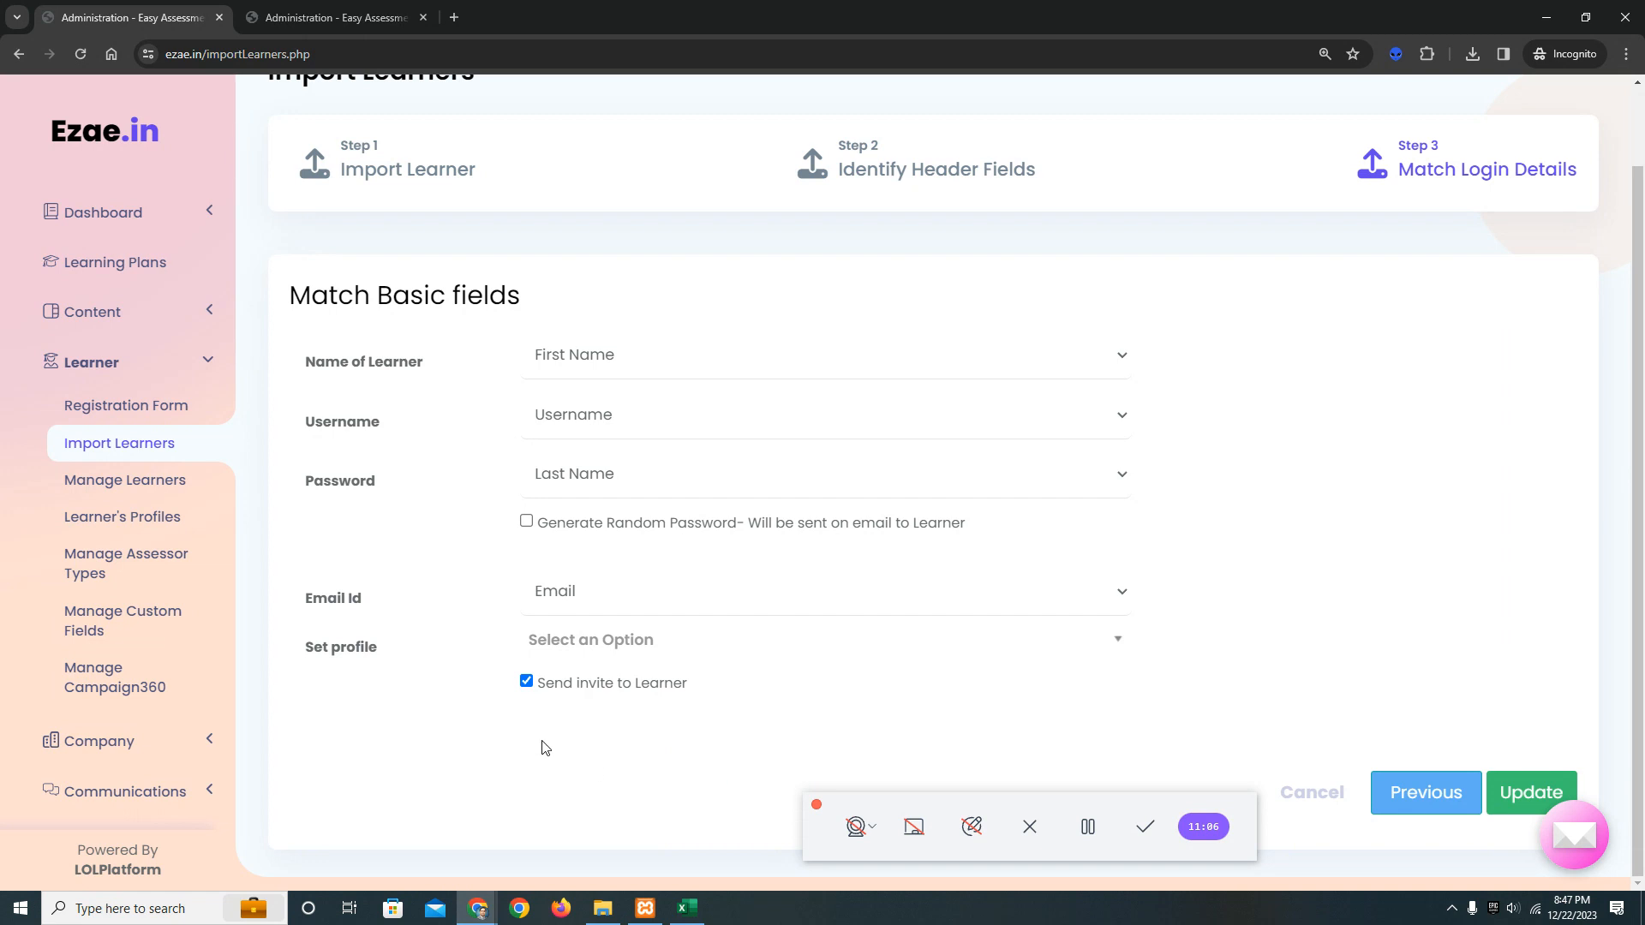
Try to submit the import with Password matched to Last Name and the learner invite enabled.
click(1531, 793)
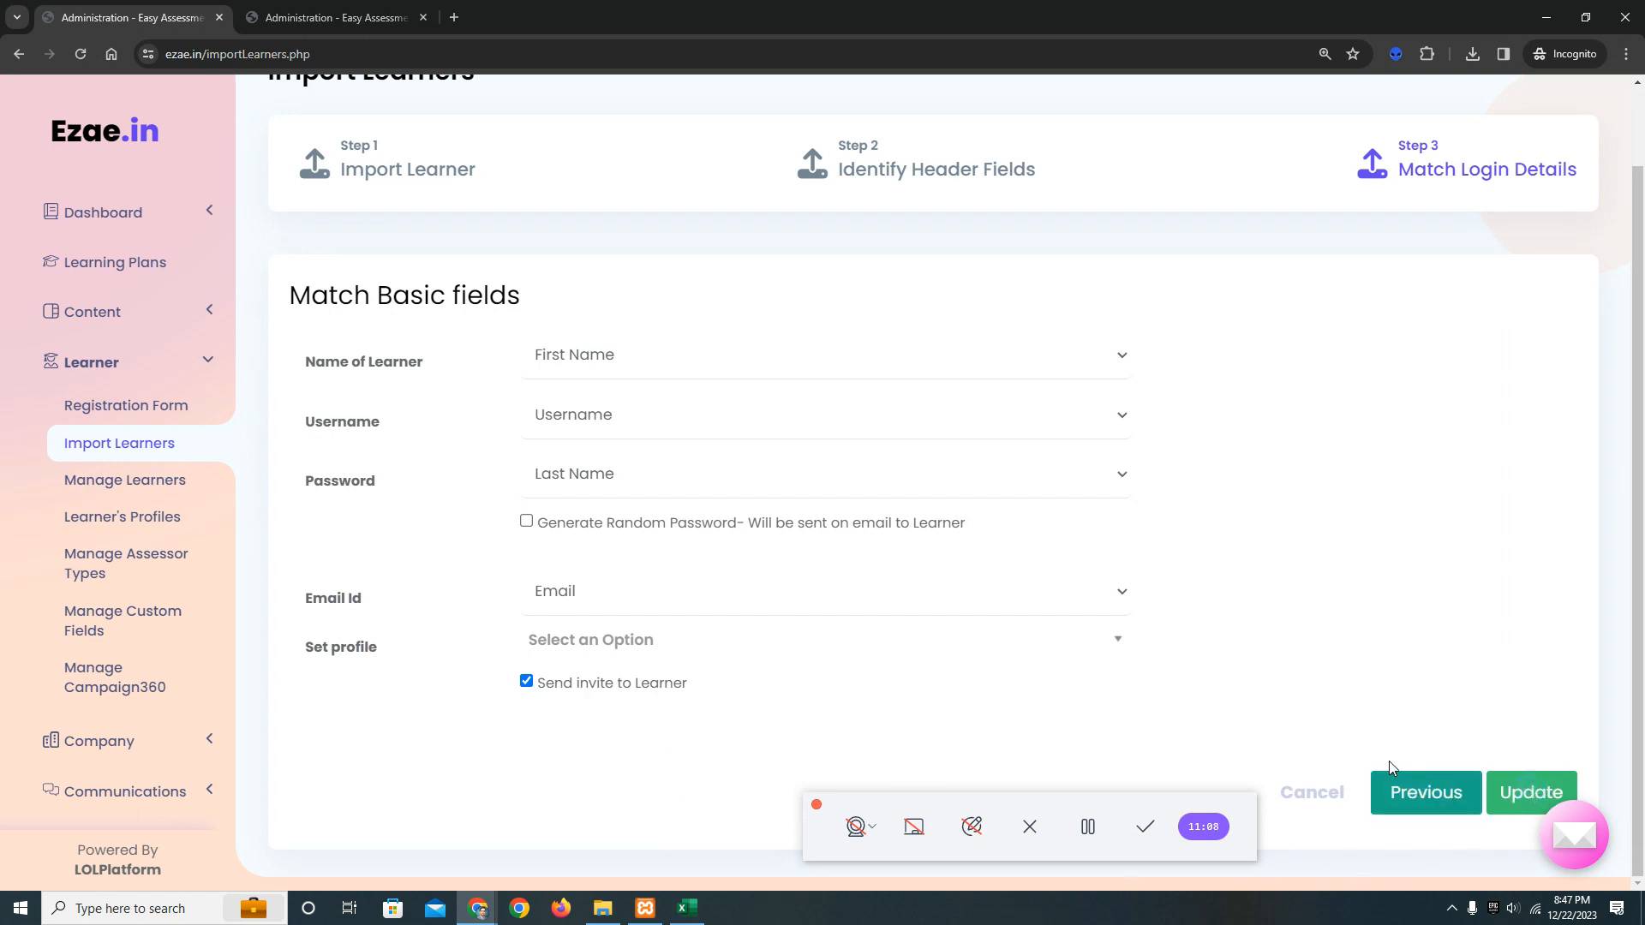
scroll(1314, 709, up, 1)
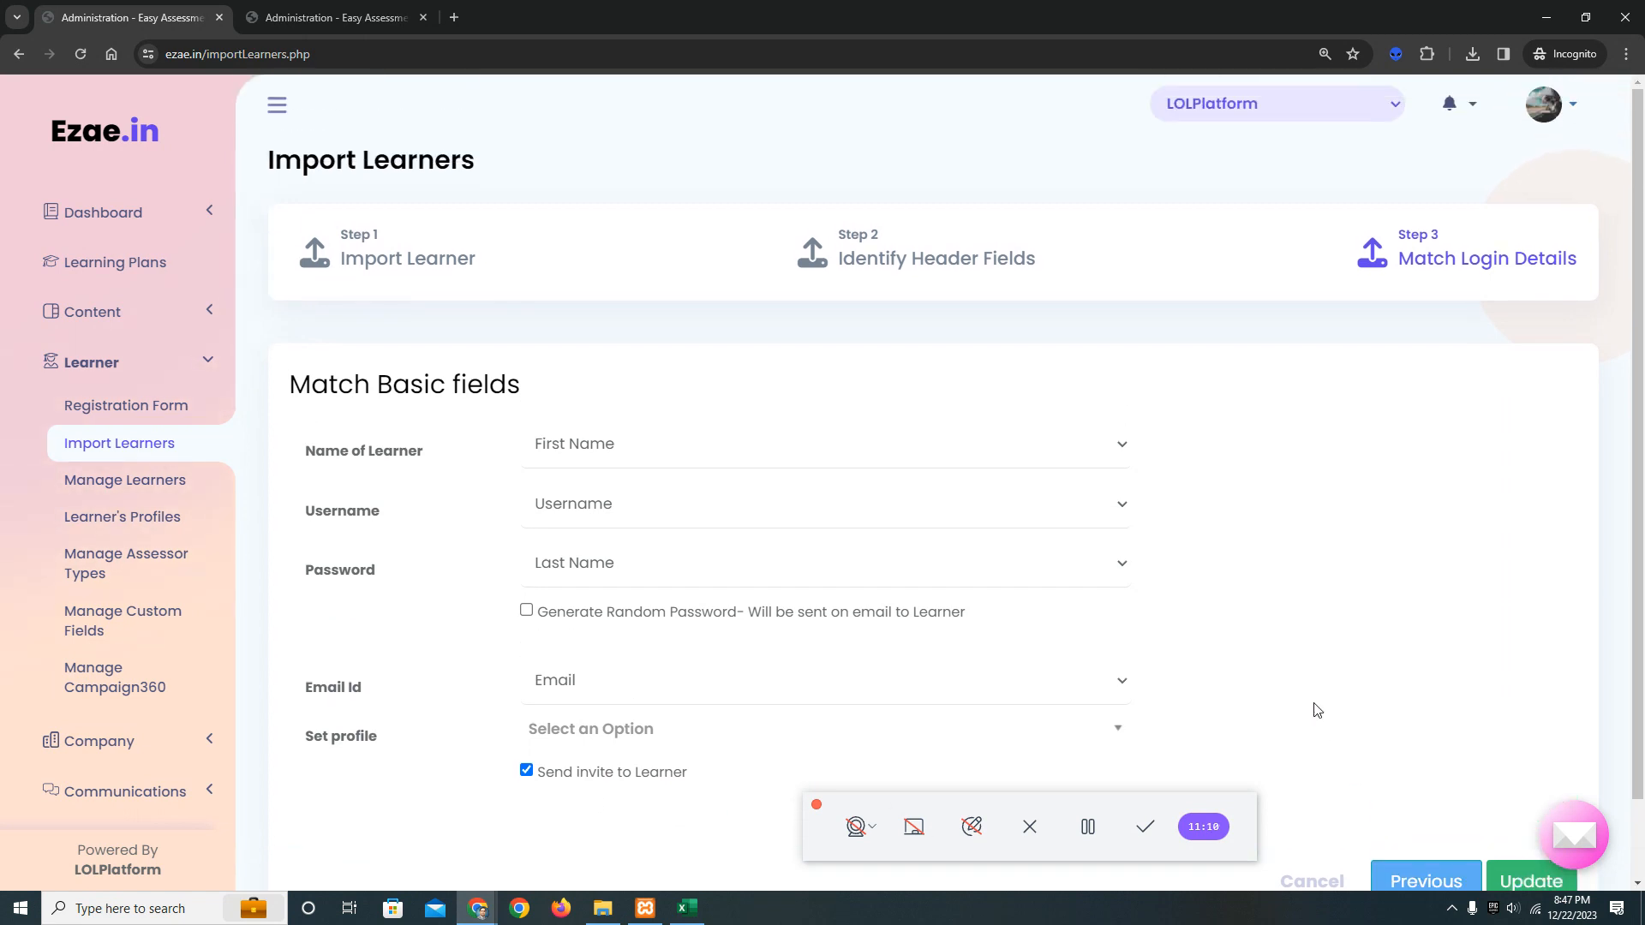
scroll(1314, 709, down, 1)
click(1525, 798)
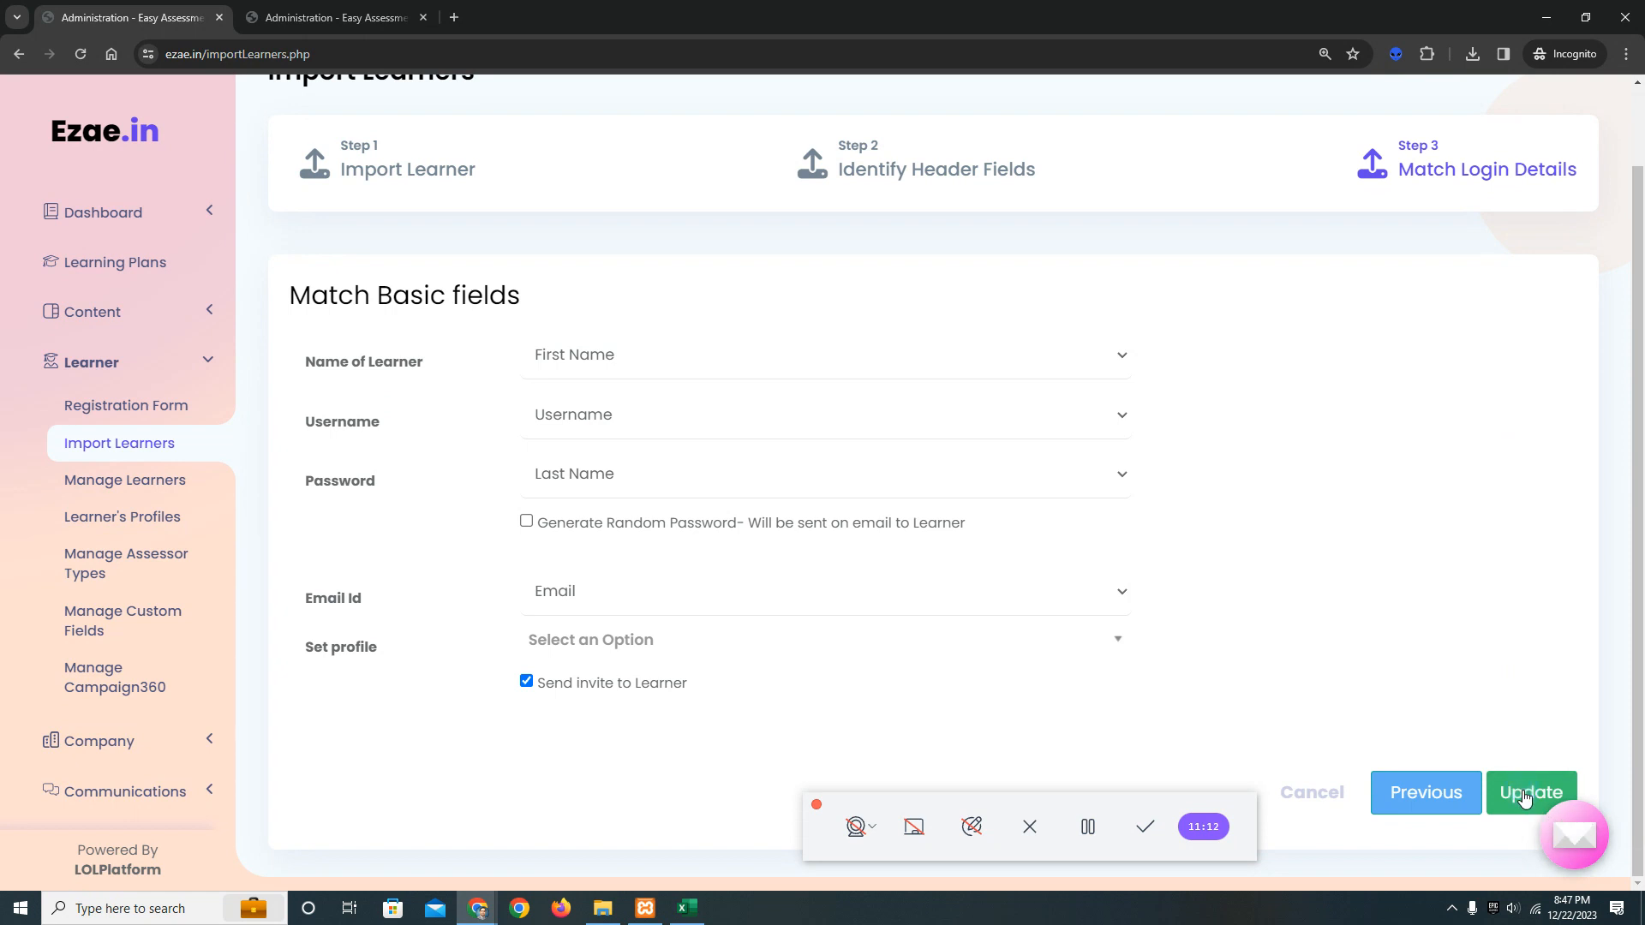
click(1526, 798)
click(1524, 798)
drag(817, 835, 484, 831)
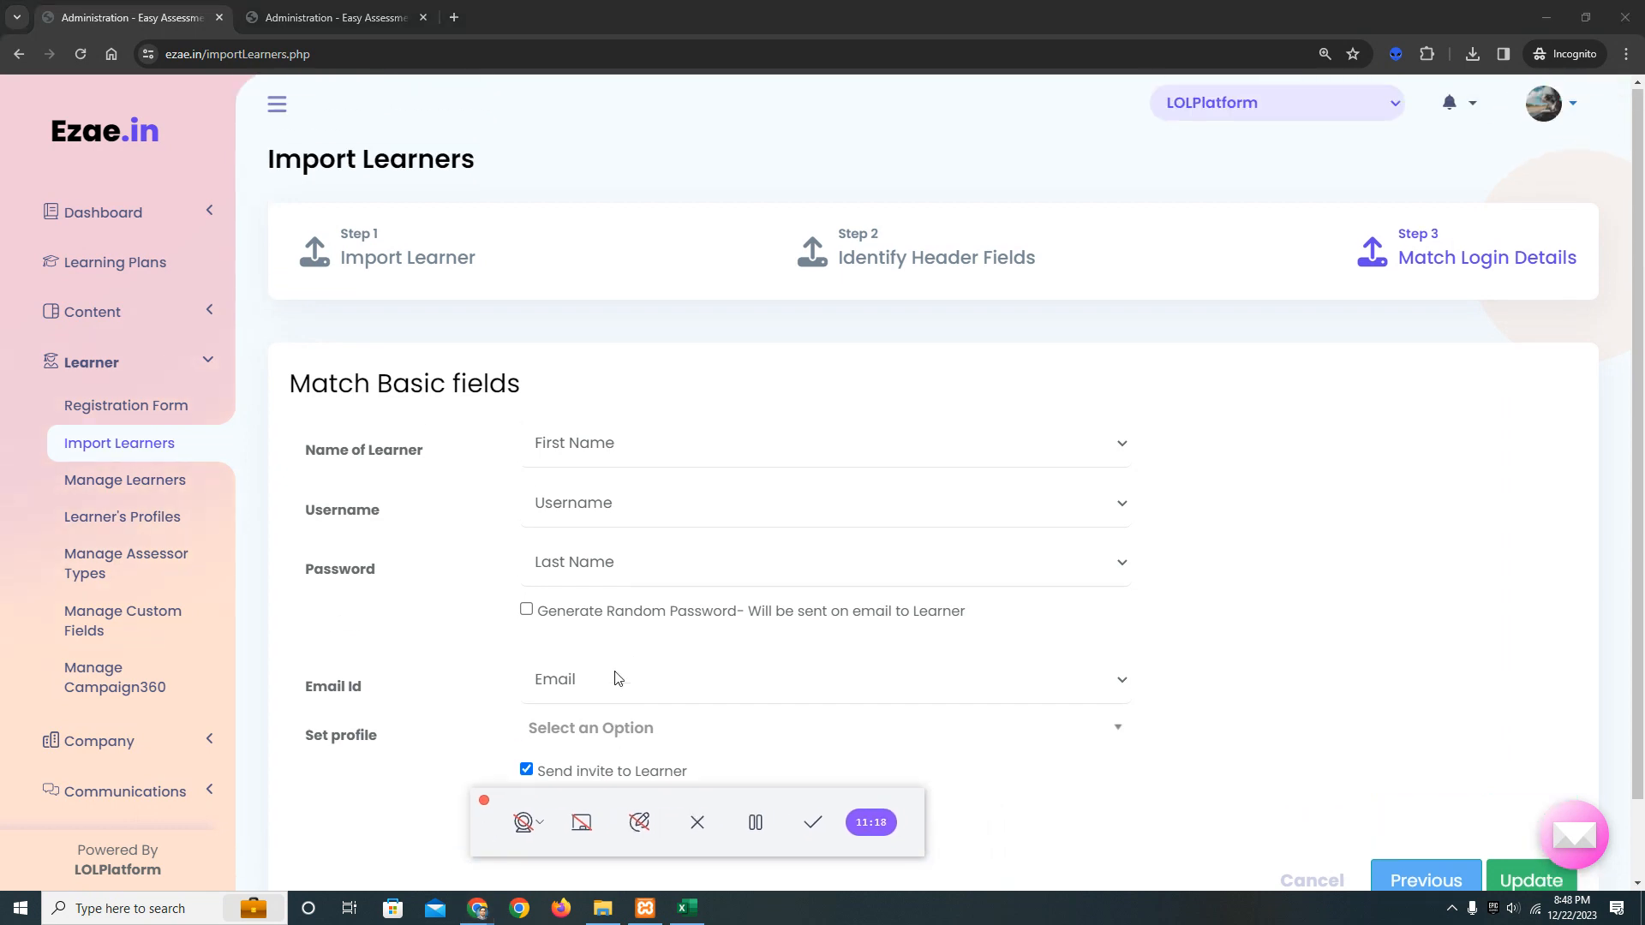
click(1519, 799)
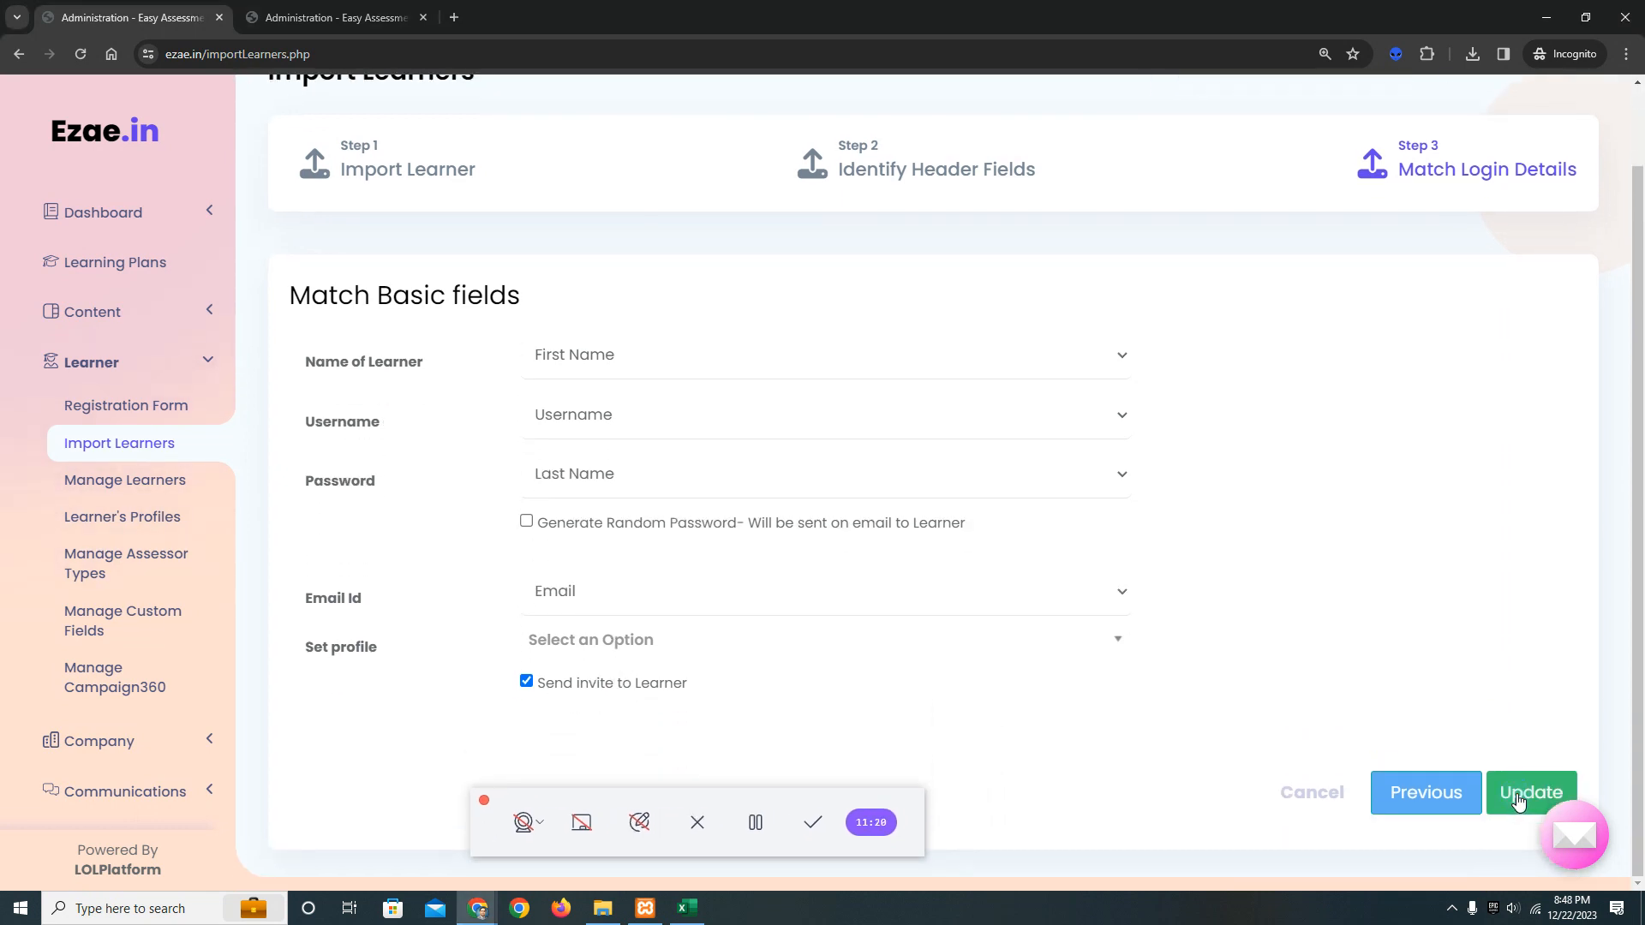
click(1519, 799)
click(1522, 802)
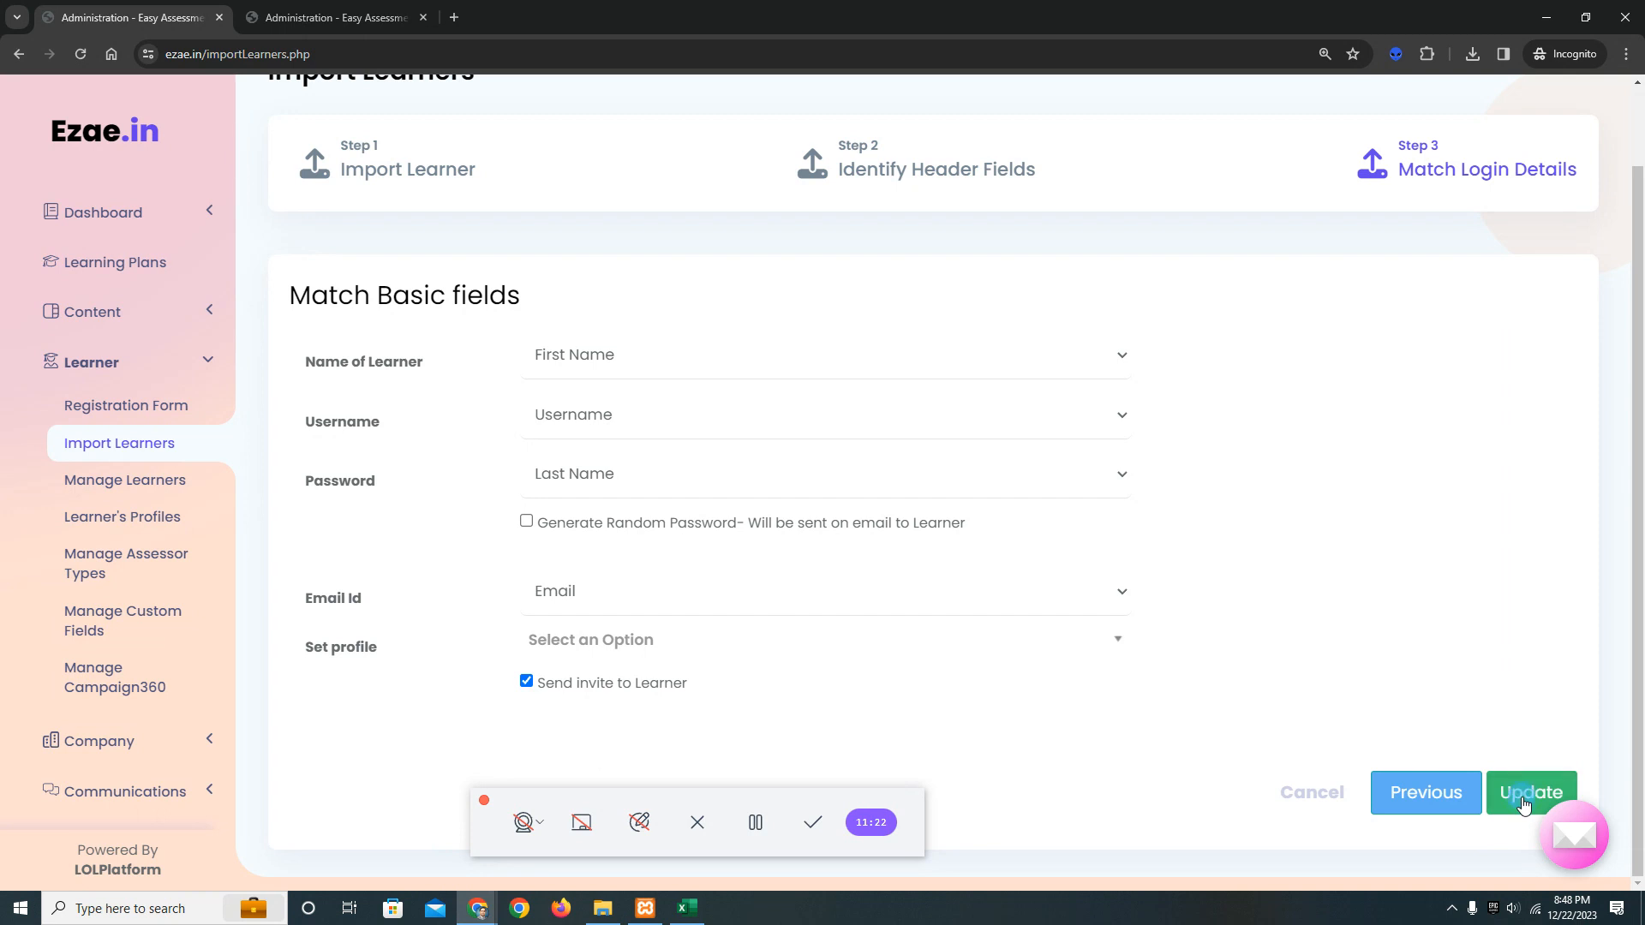